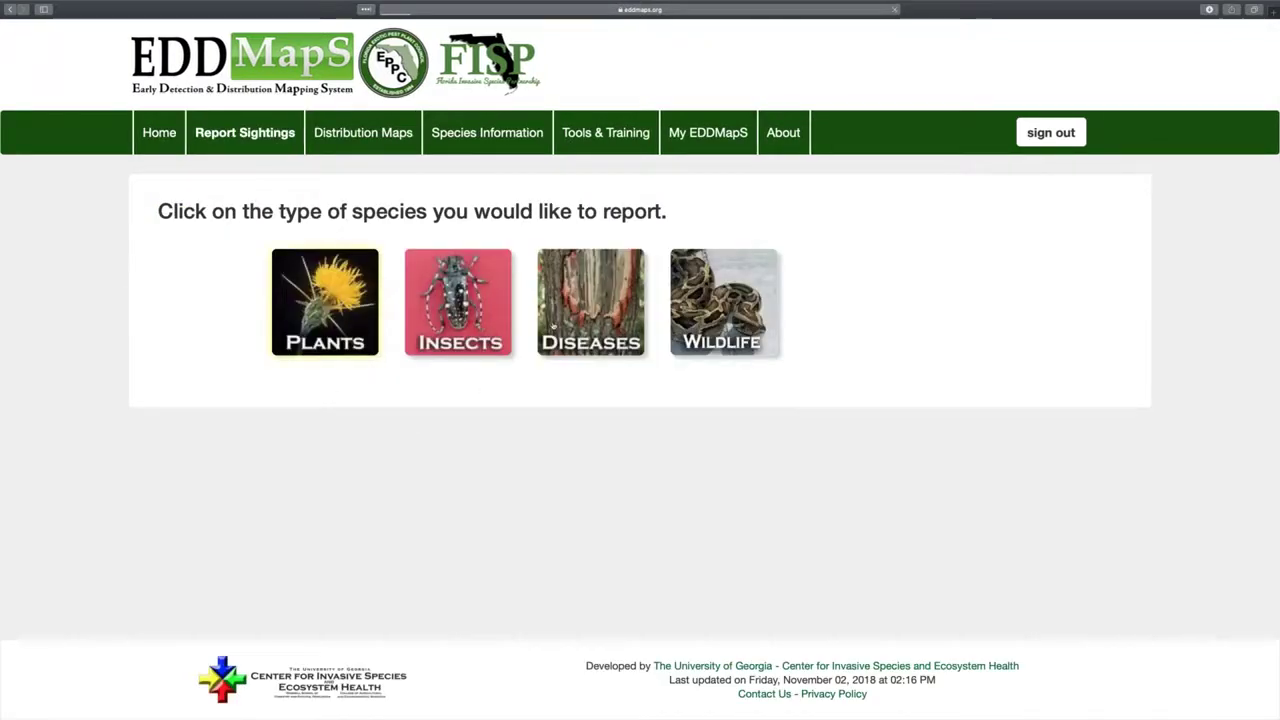
# Start a Plants report and pick cogongrass (Imperata cylindrica) as the pest by searching 'cog'
pyautogui.click(353, 326)
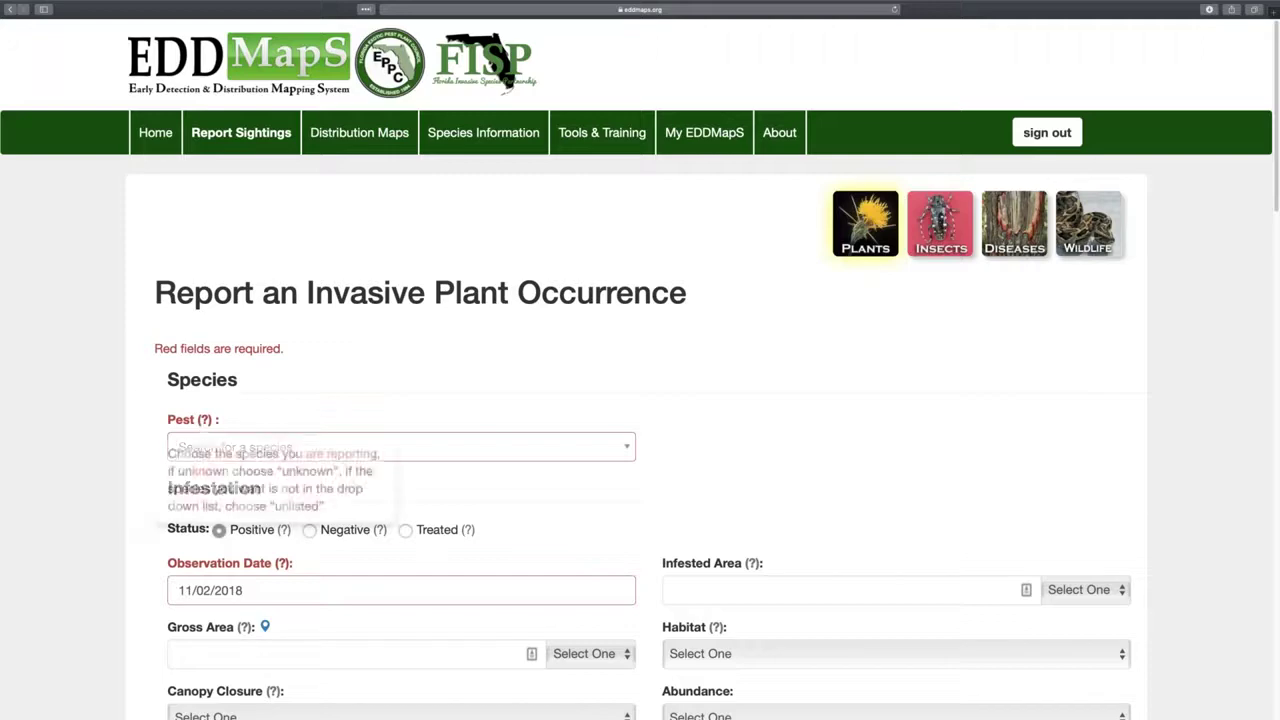
pyautogui.scroll(-3, 107, 493)
pyautogui.scroll(-2, 107, 493)
pyautogui.scroll(5, 107, 493)
pyautogui.click(271, 320)
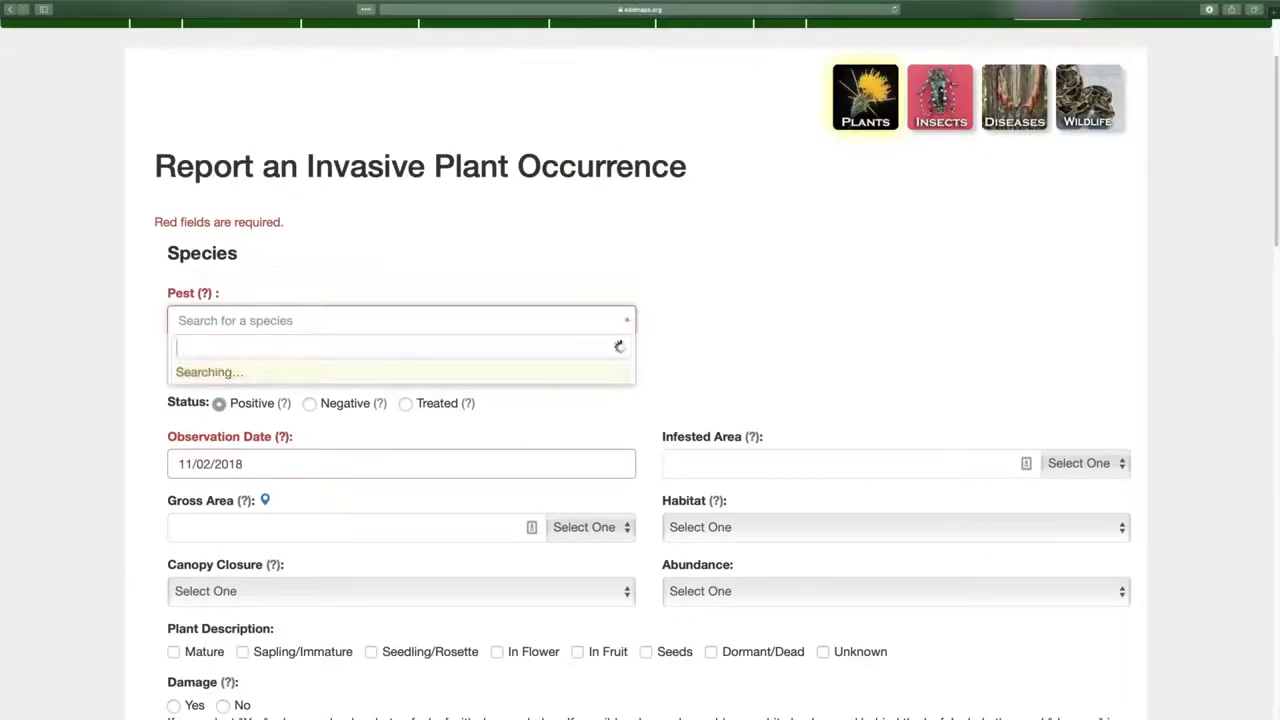
pyautogui.write('cog')
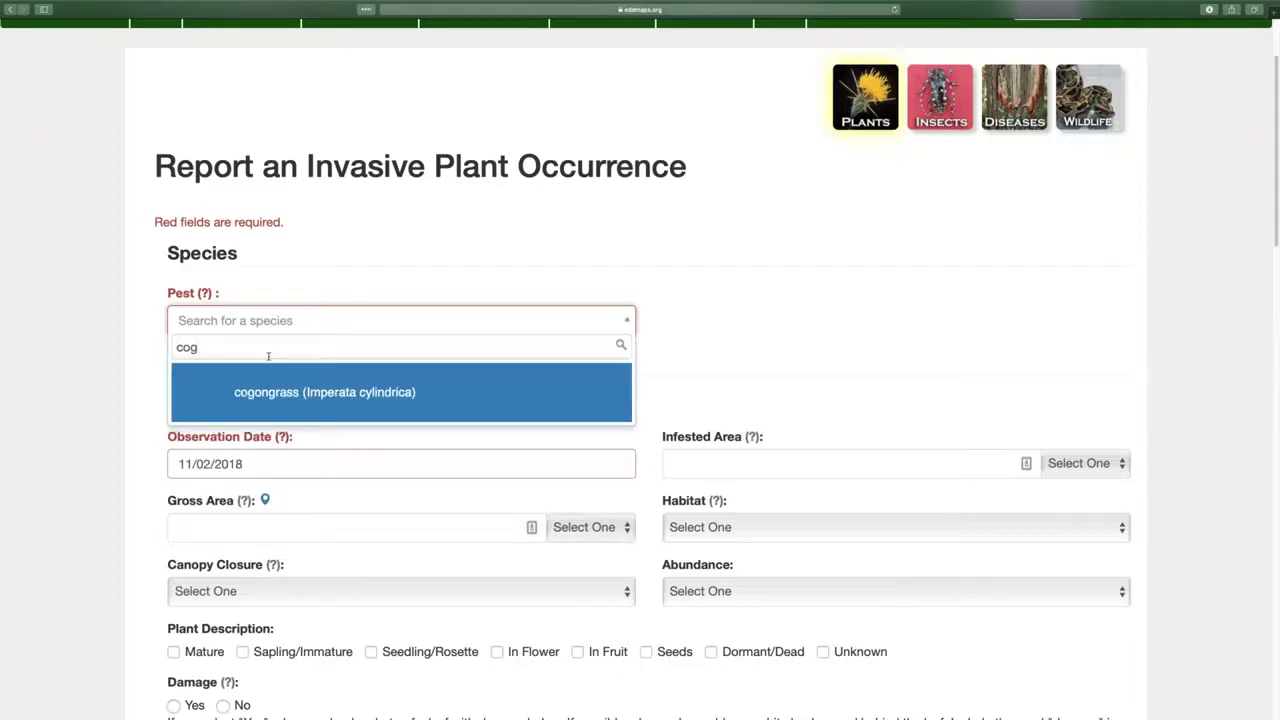
pyautogui.click(272, 408)
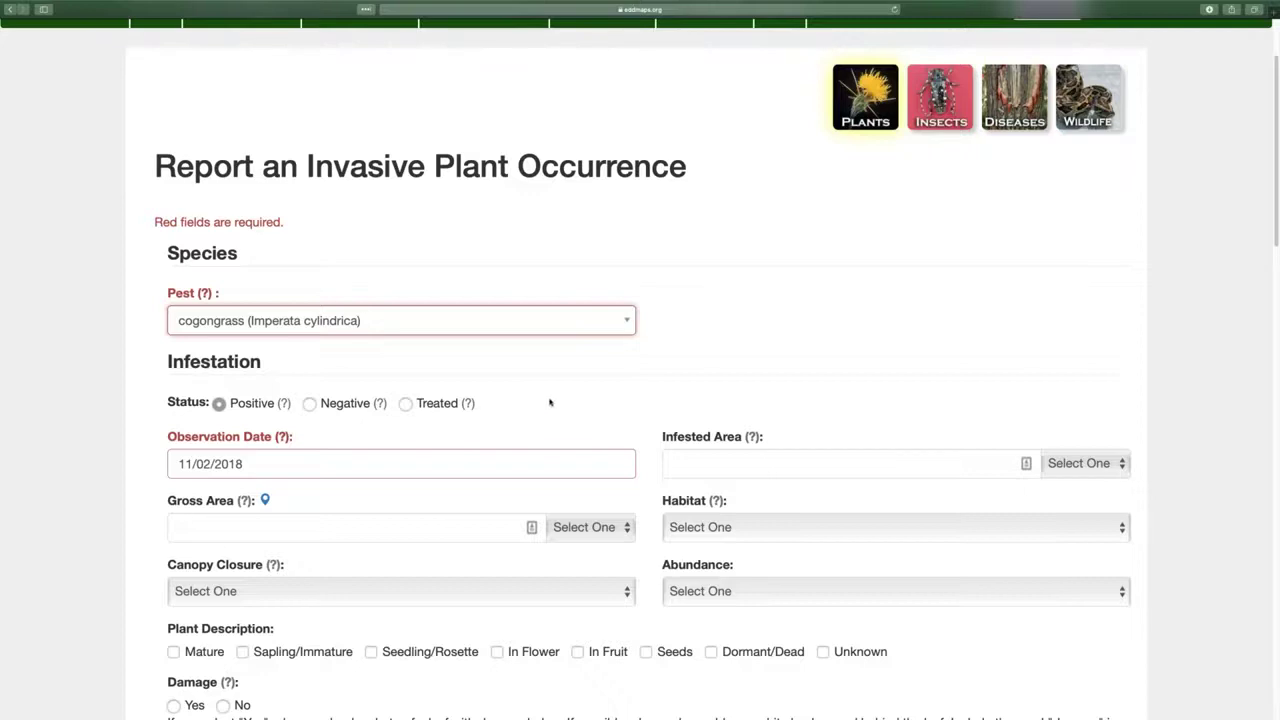
# Enter an infested area of 3 acres, leaving the Habitat list unselected
pyautogui.scroll(-2, 552, 403)
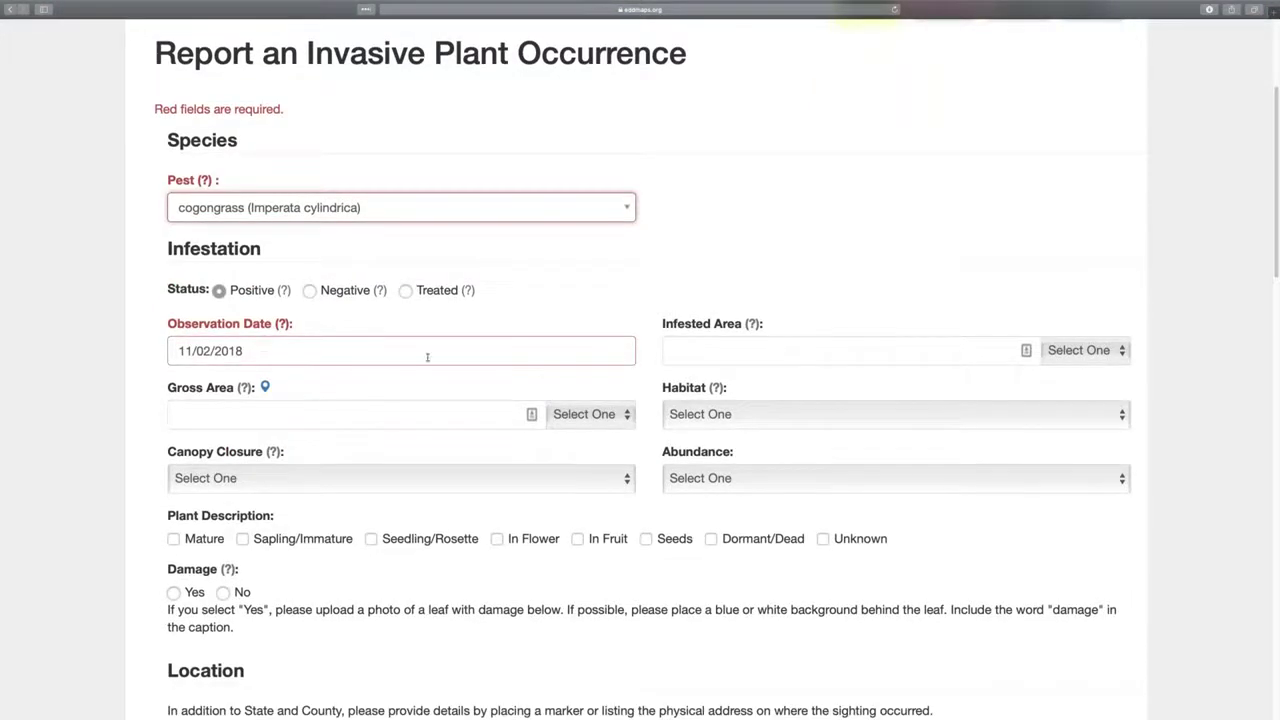
pyautogui.click(817, 354)
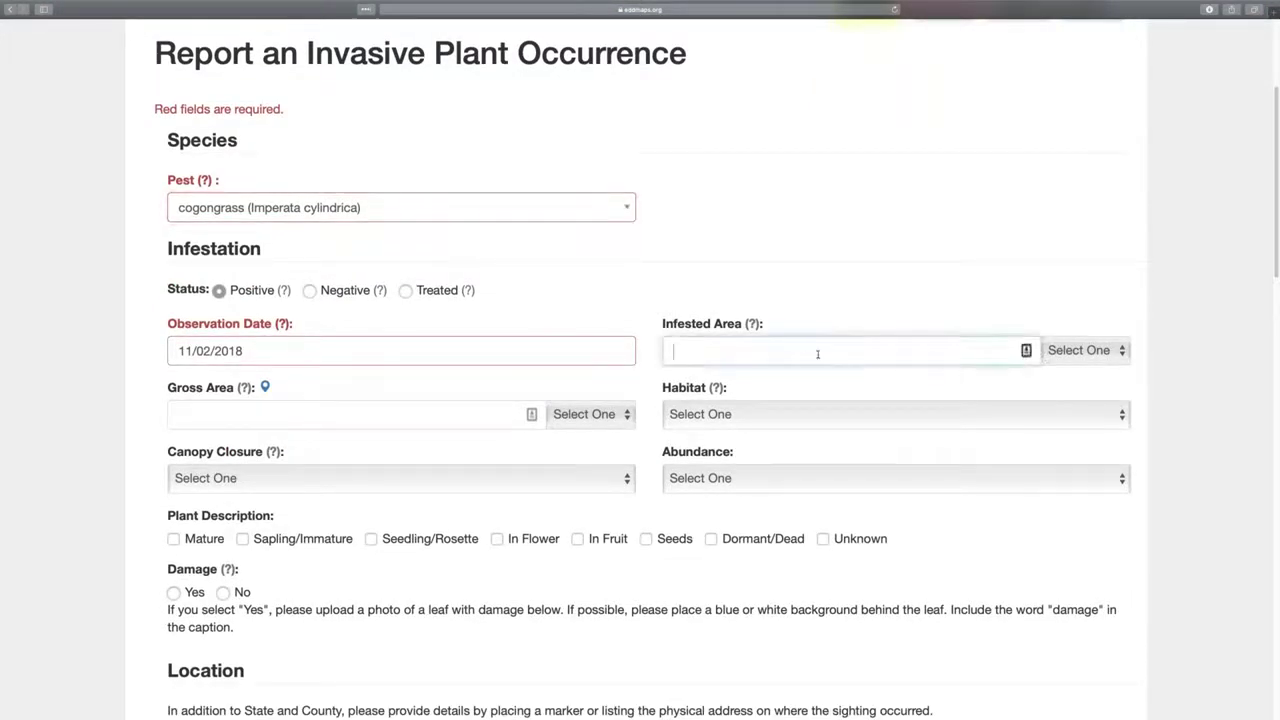
pyautogui.write('3')
pyautogui.click(1112, 358)
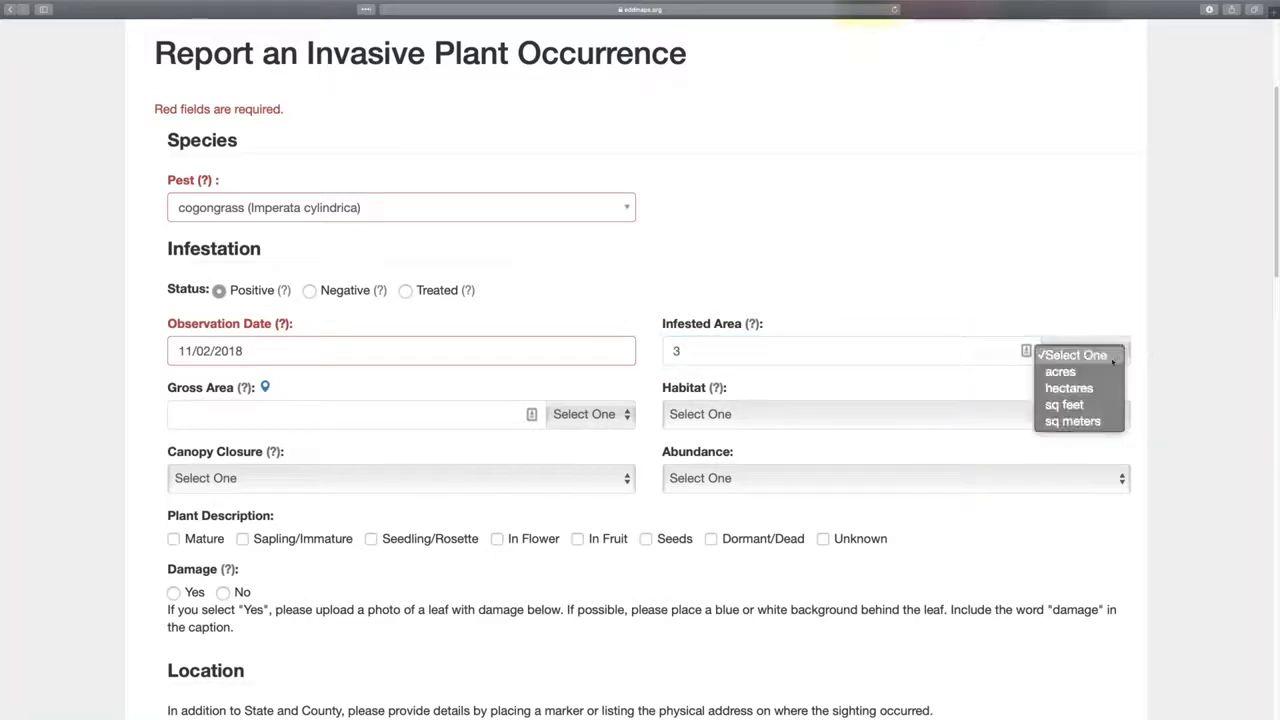
pyautogui.click(1080, 372)
pyautogui.click(400, 413)
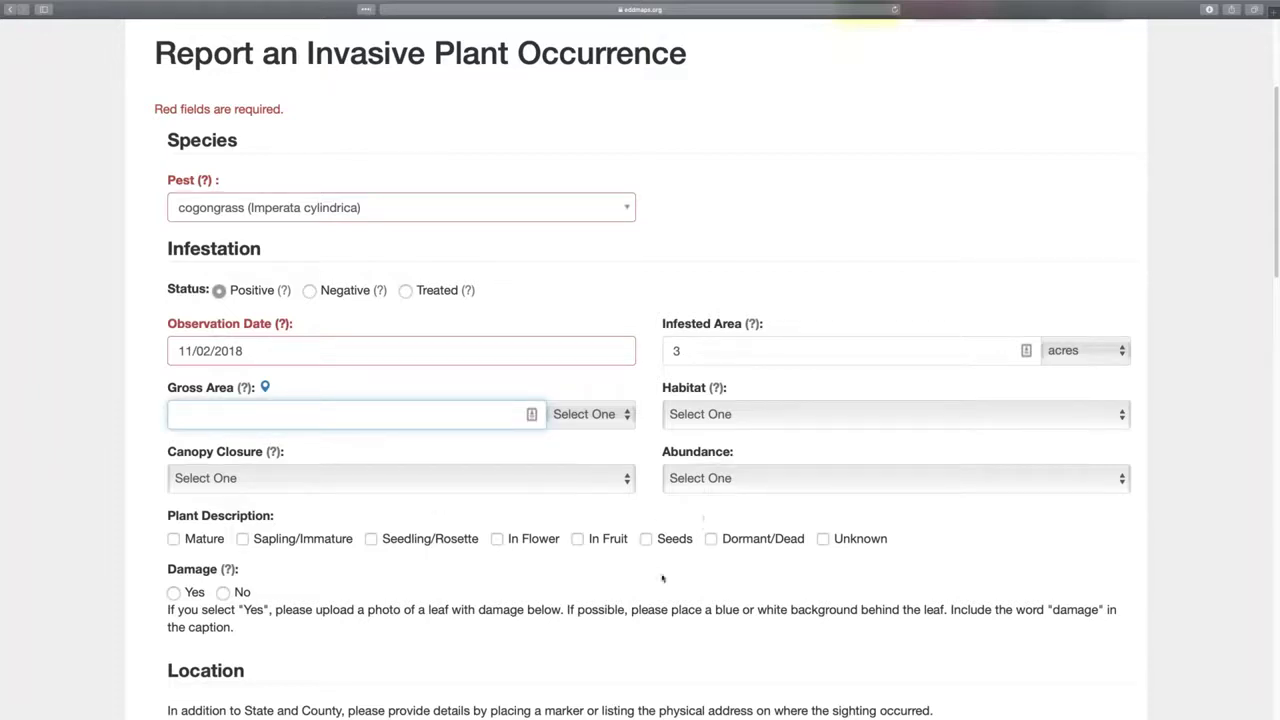
pyautogui.click(737, 414)
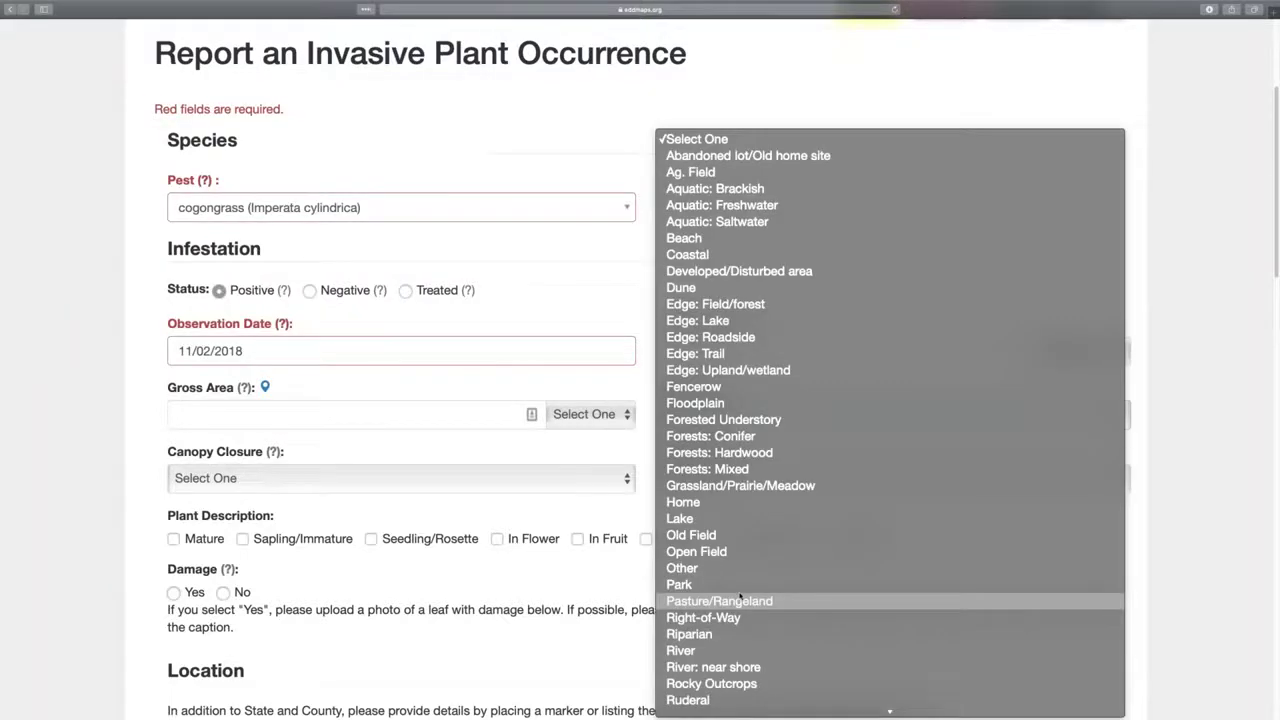
pyautogui.click(398, 450)
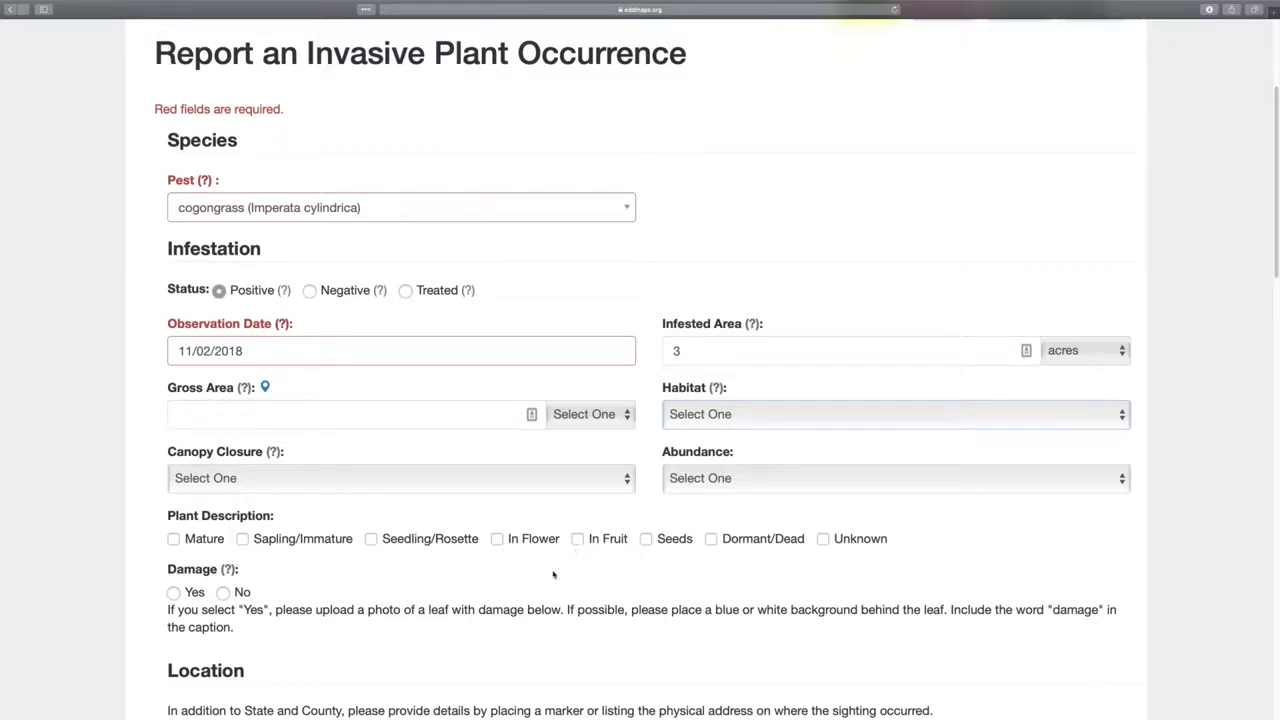
pyautogui.scroll(-2, 288, 598)
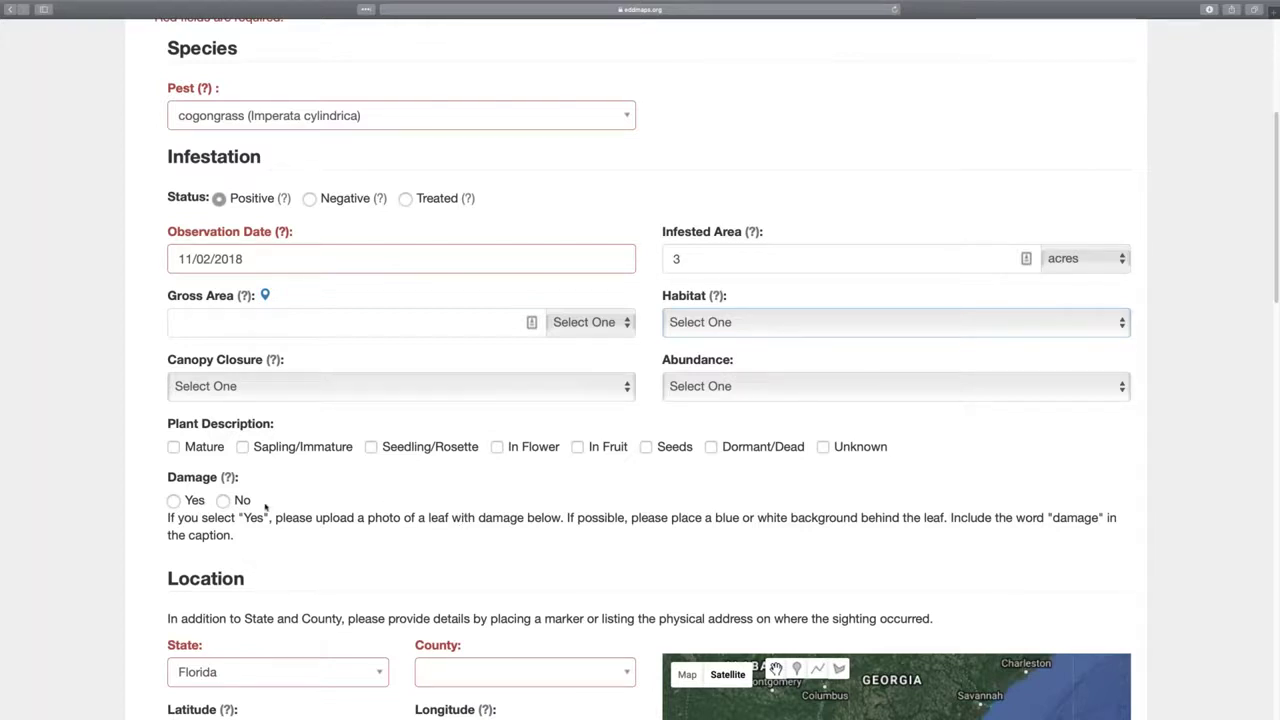
# Set Damage to Yes and scroll down to the Location section
pyautogui.click(174, 500)
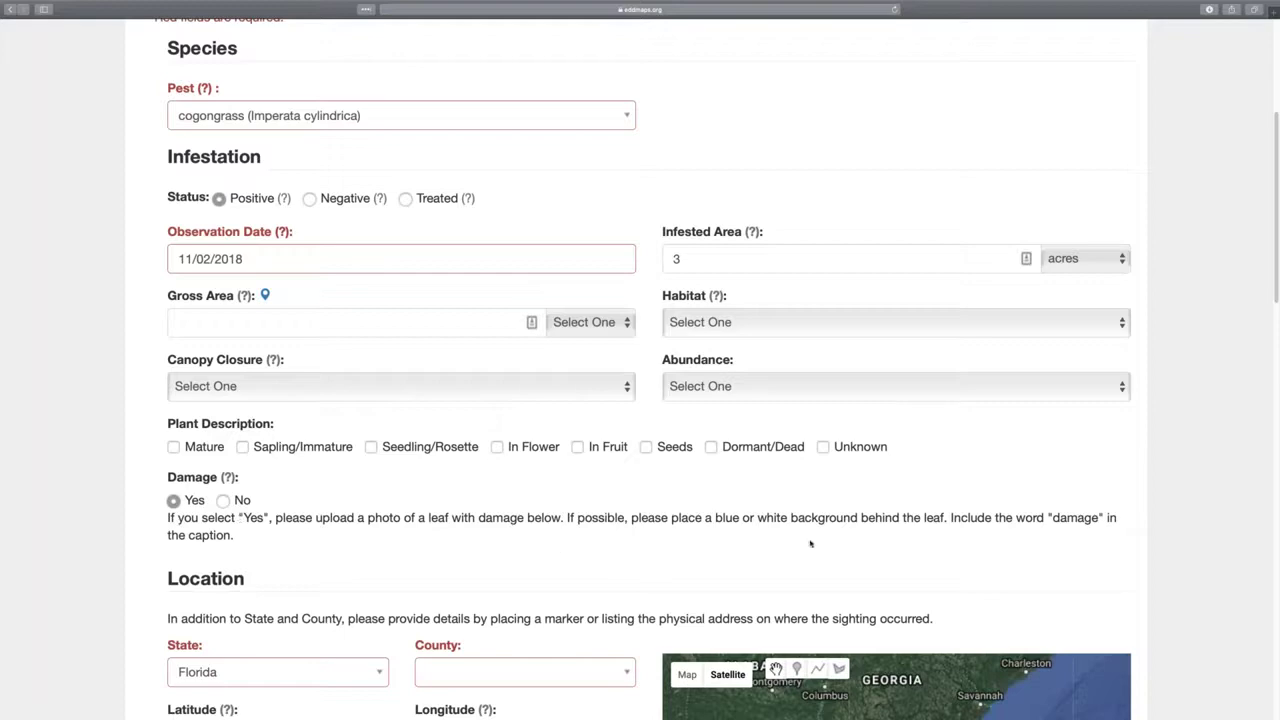
pyautogui.scroll(-4, 229, 508)
pyautogui.scroll(-3, 362, 516)
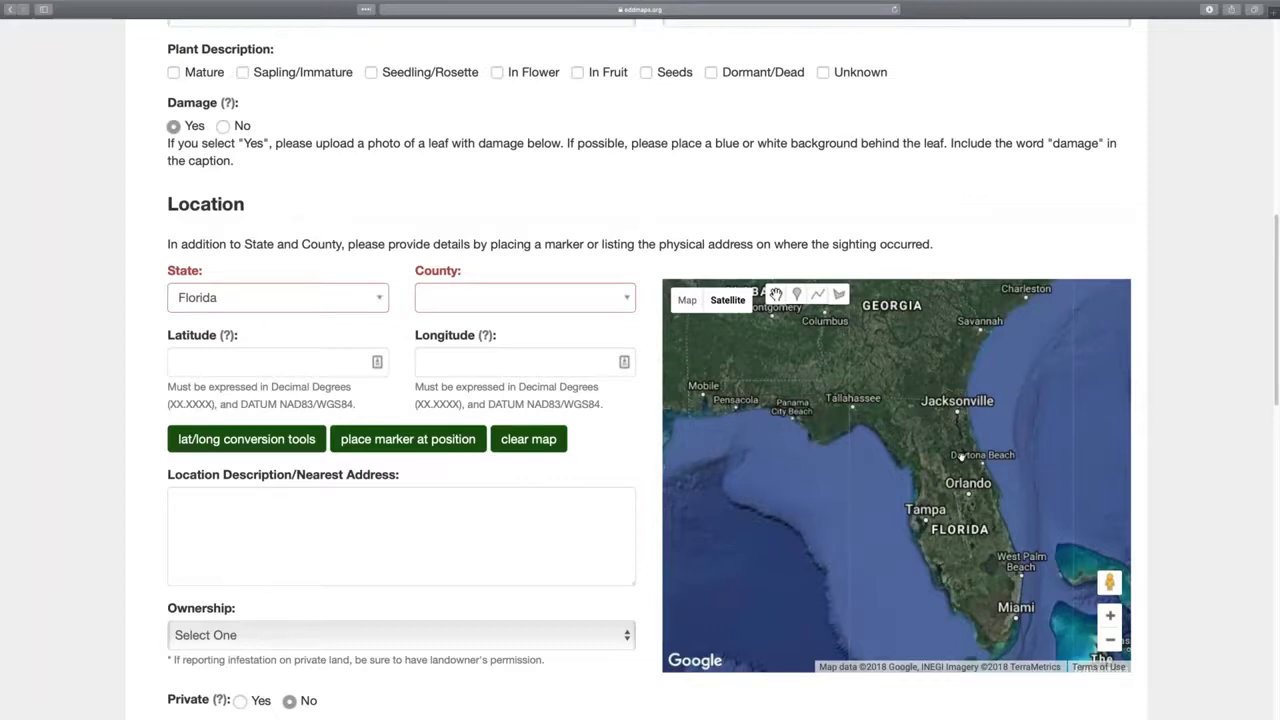
pyautogui.scroll(1, 960, 492)
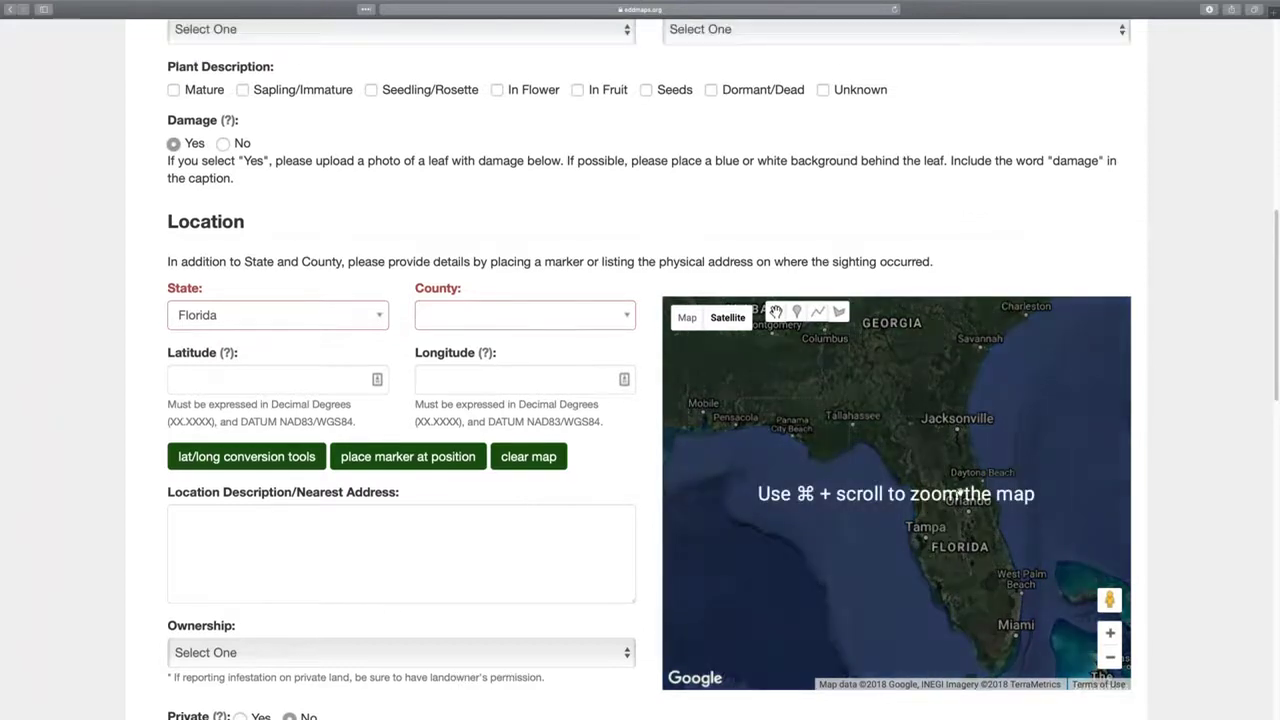
# Zoom the satellite map from Florida into Crystal River and pan toward Citrus Springs
pyautogui.click(1110, 632)
pyautogui.click(1110, 632)
pyautogui.click(1110, 632)
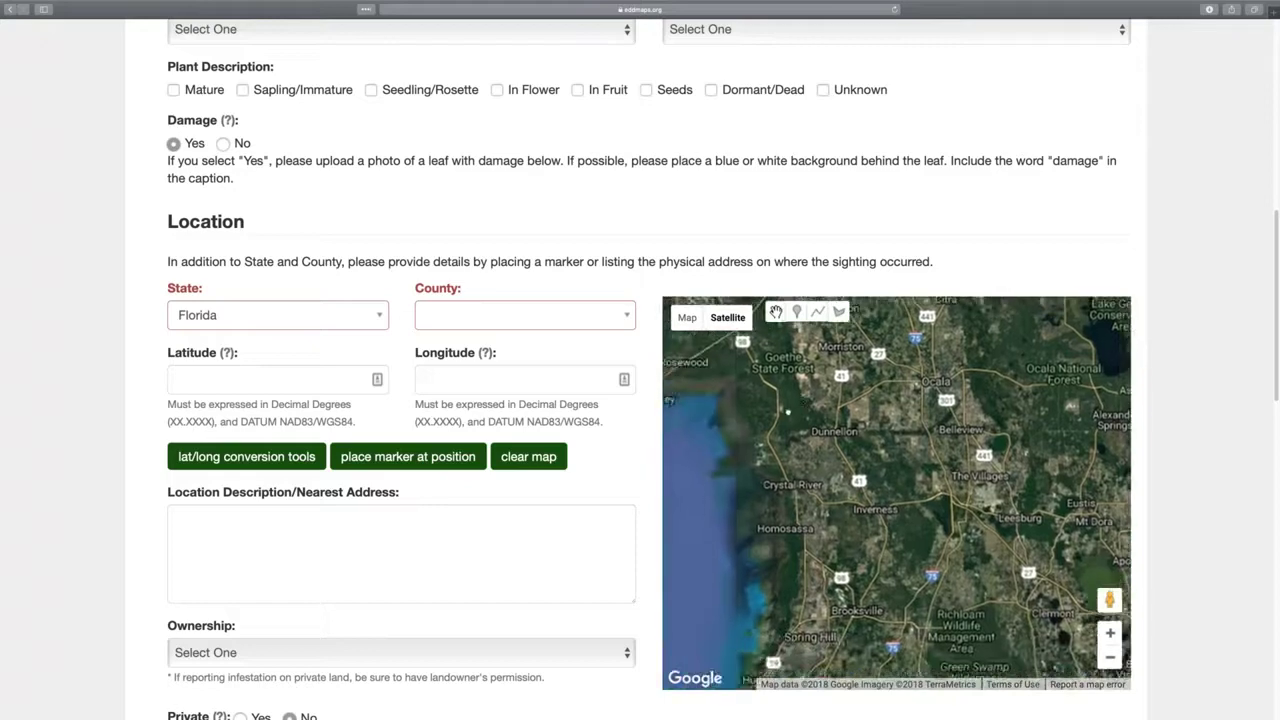
pyautogui.click(1110, 632)
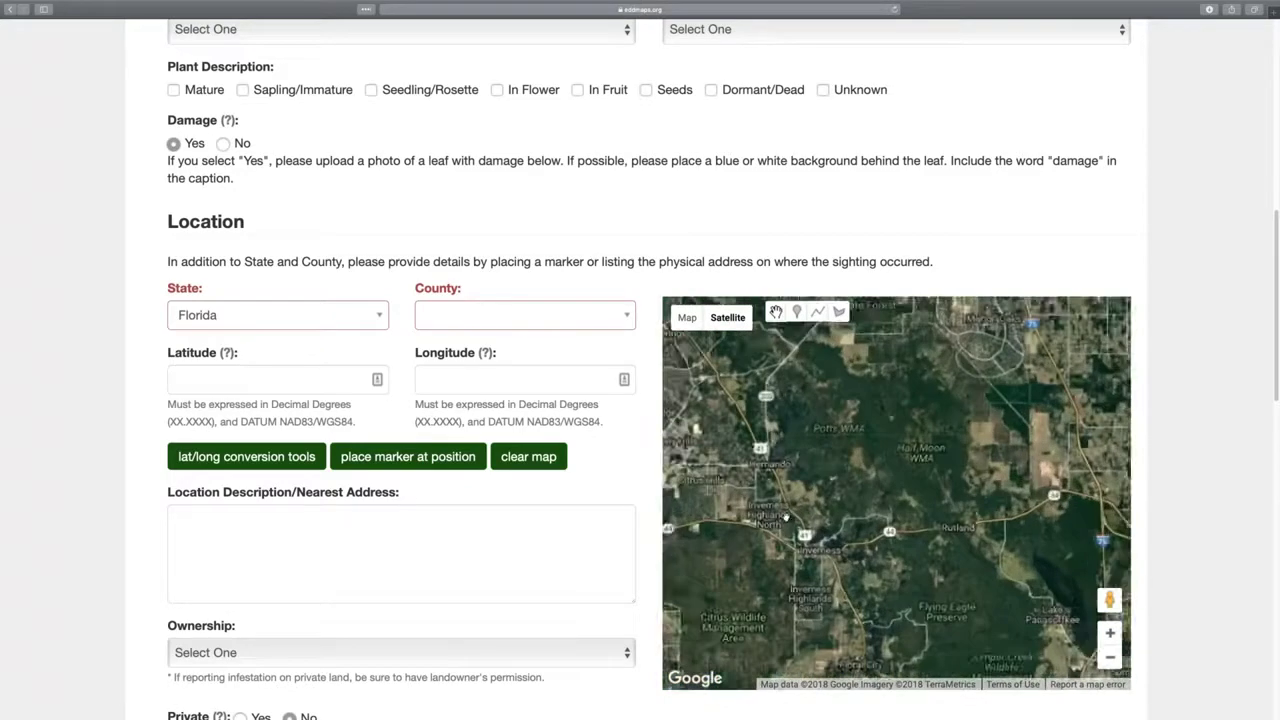
pyautogui.doubleClick(838, 452)
pyautogui.moveTo(838, 452); pyautogui.dragTo(791, 393)
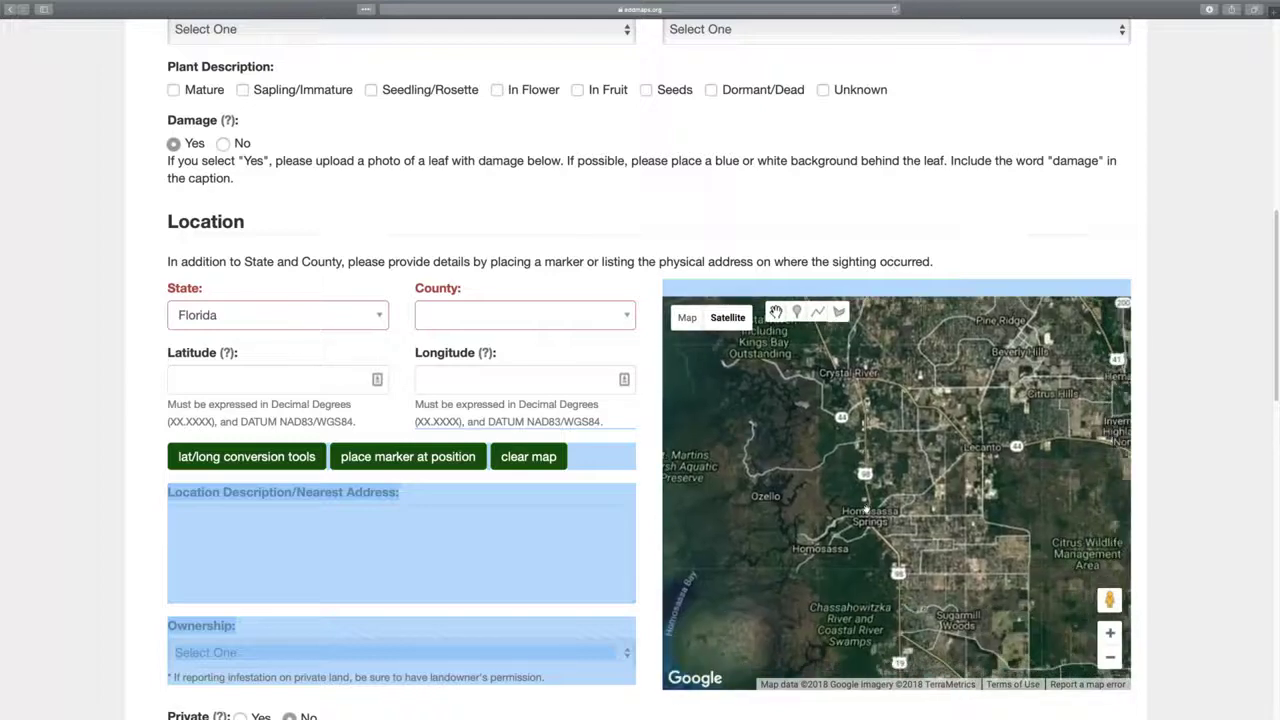
pyautogui.moveTo(1064, 574); pyautogui.dragTo(821, 613)
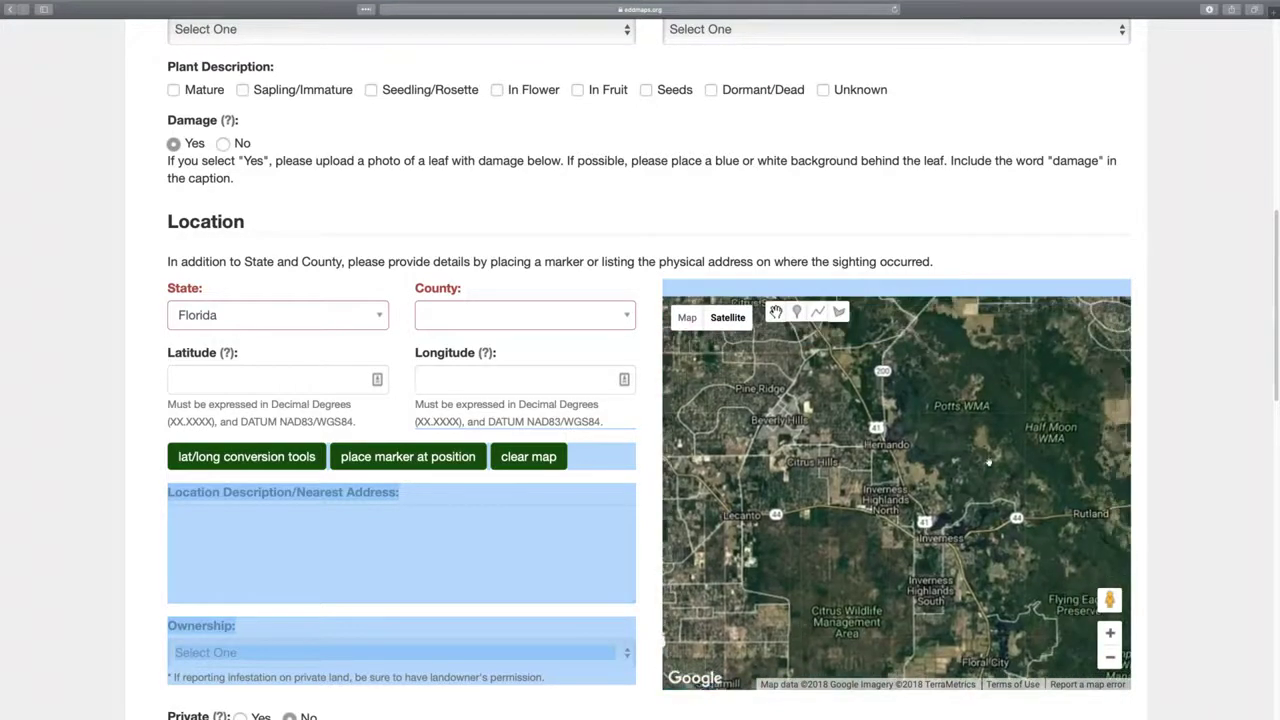
pyautogui.moveTo(906, 433); pyautogui.dragTo(1008, 588)
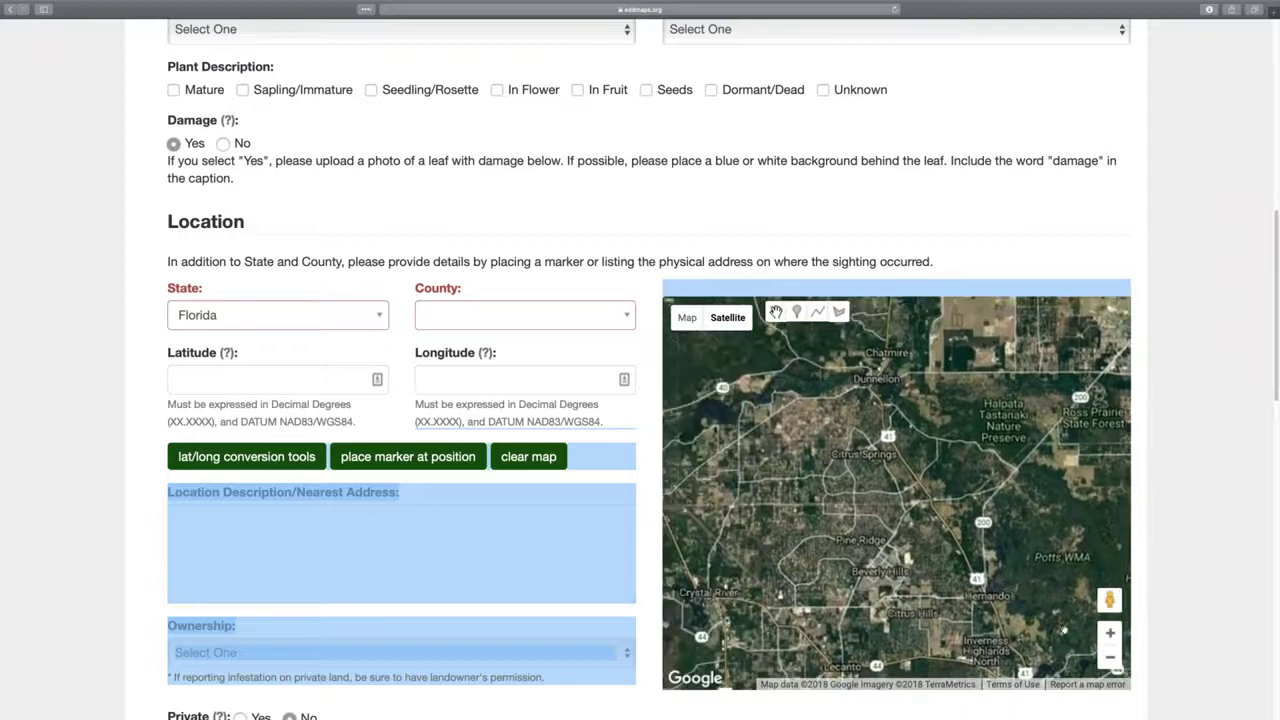
# Zoom into Citrus Springs down to the lot beside N Vince Pl
pyautogui.click(1111, 634)
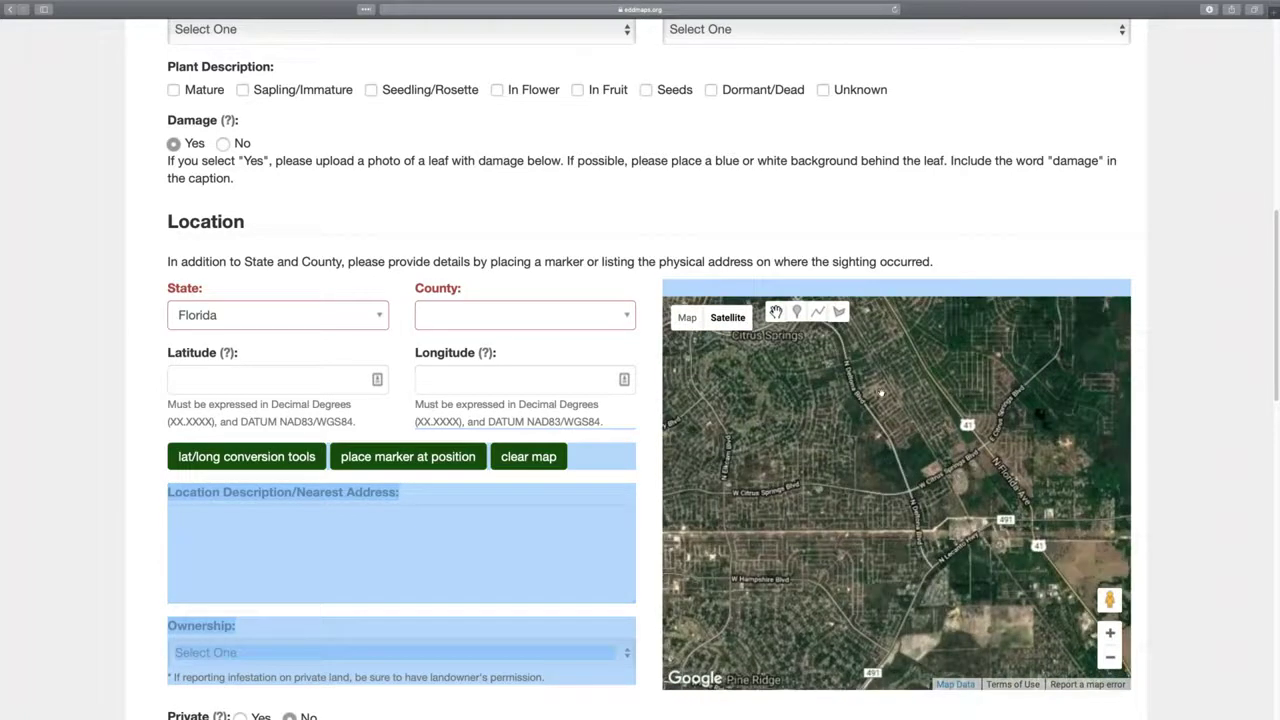
pyautogui.click(1111, 634)
pyautogui.click(1111, 634)
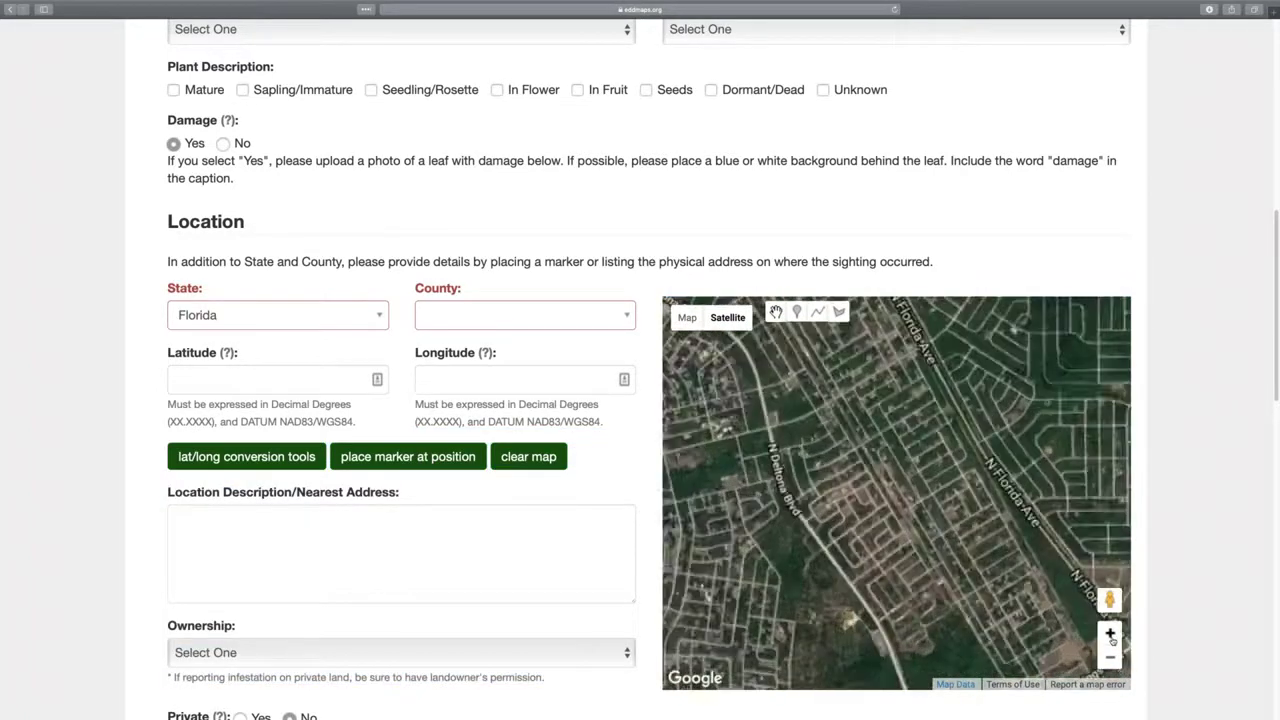
pyautogui.click(1111, 634)
pyautogui.click(1111, 634)
pyautogui.click(1111, 634)
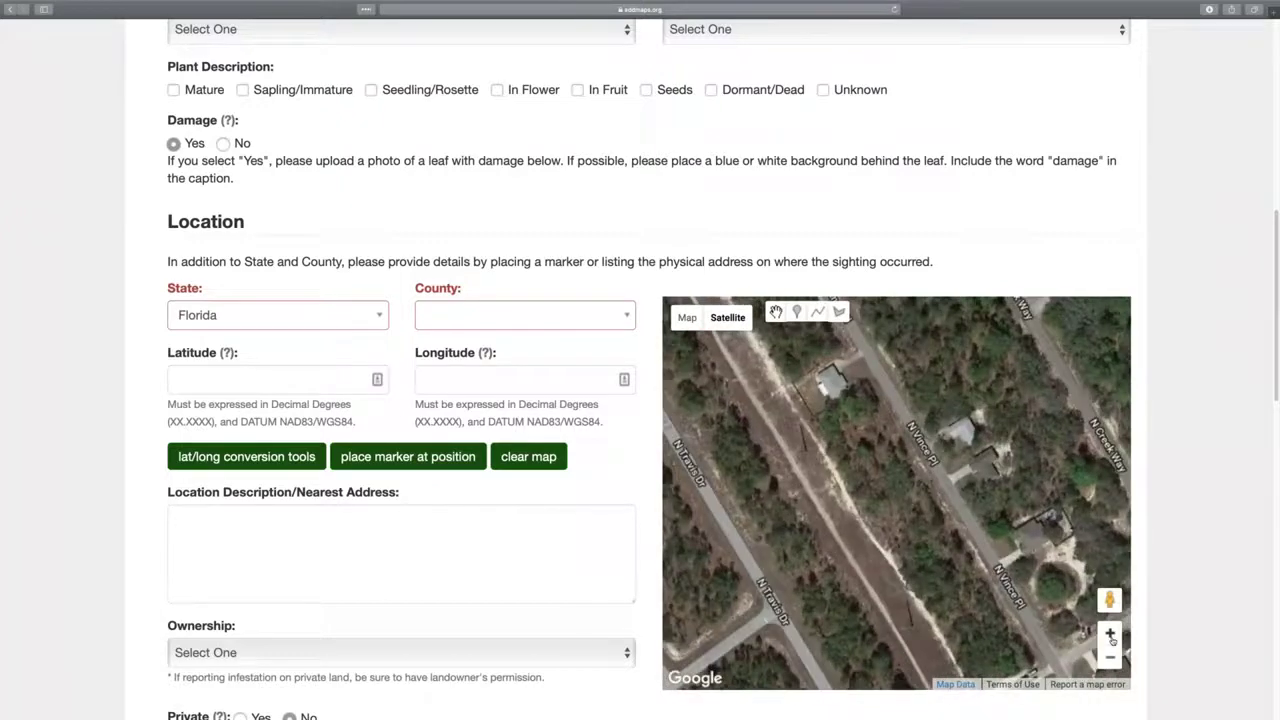
pyautogui.click(1111, 634)
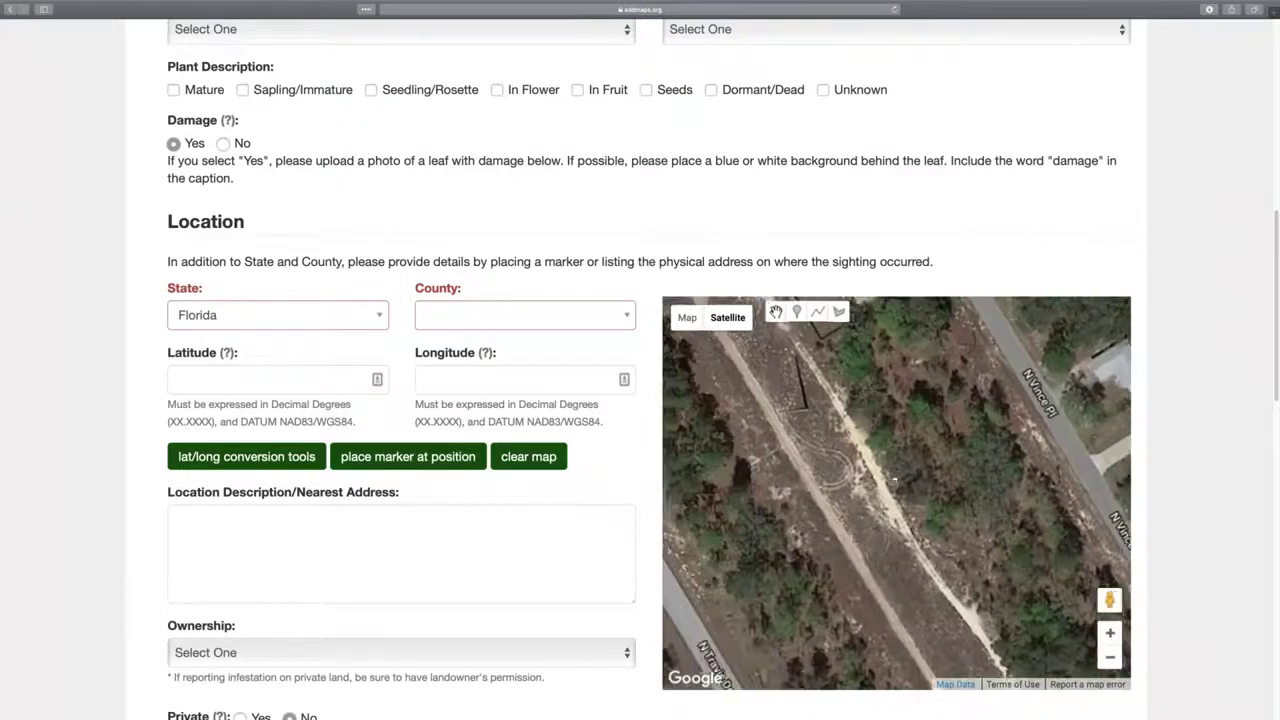
# Drop a sighting marker on the lot and outline the infested patch as a three-corner polygon
pyautogui.click(796, 311)
pyautogui.click(798, 432)
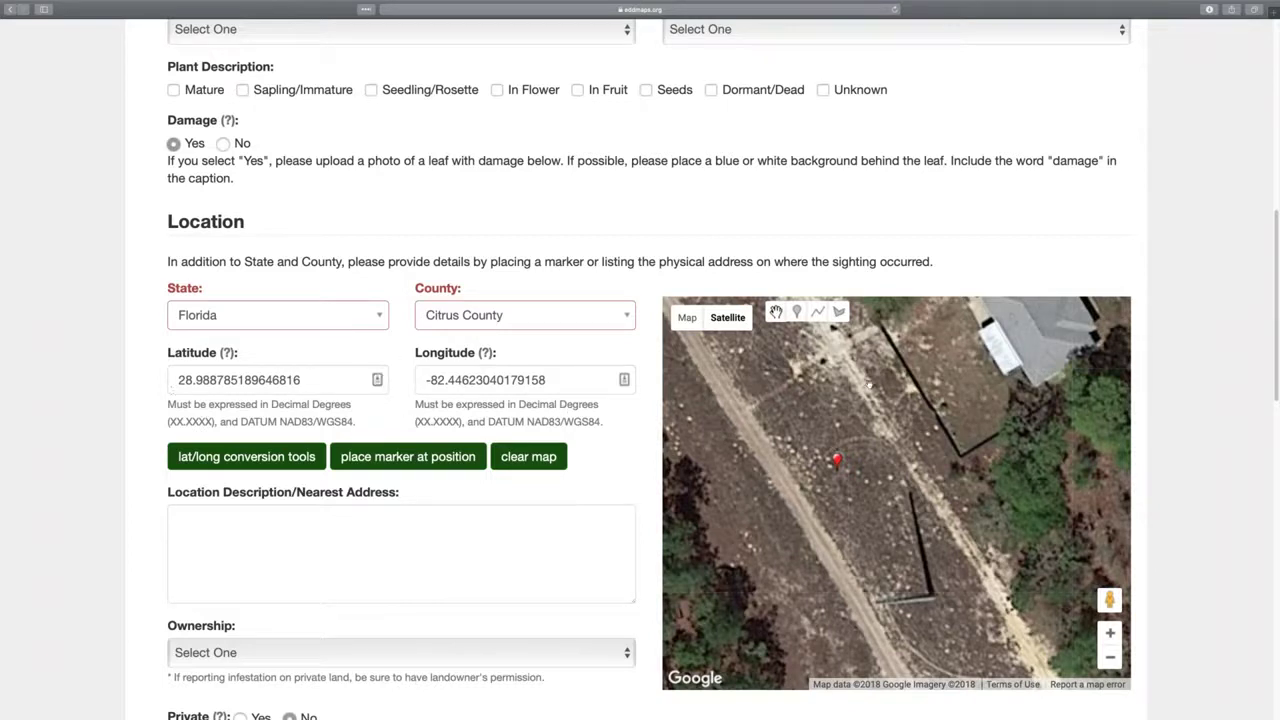
pyautogui.click(839, 312)
pyautogui.click(886, 590)
pyautogui.click(862, 366)
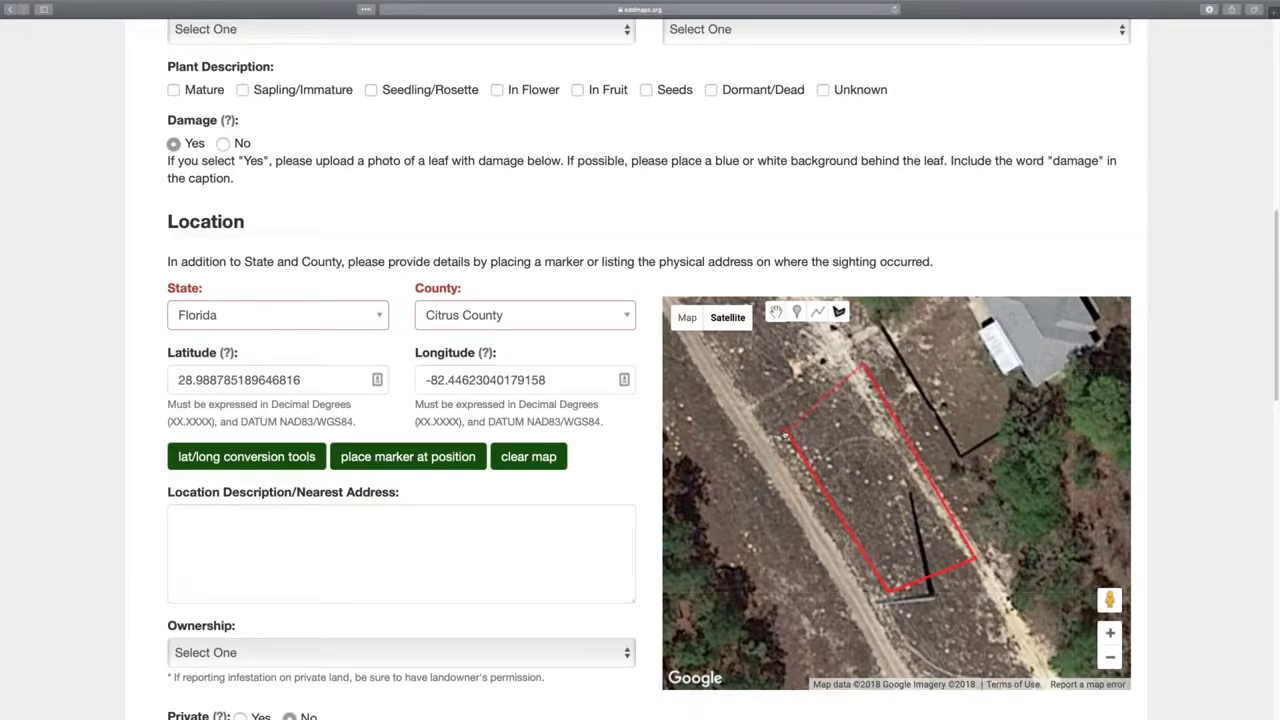
pyautogui.click(786, 436)
pyautogui.moveTo(730, 318)
pyautogui.scroll(2, 730, 318)
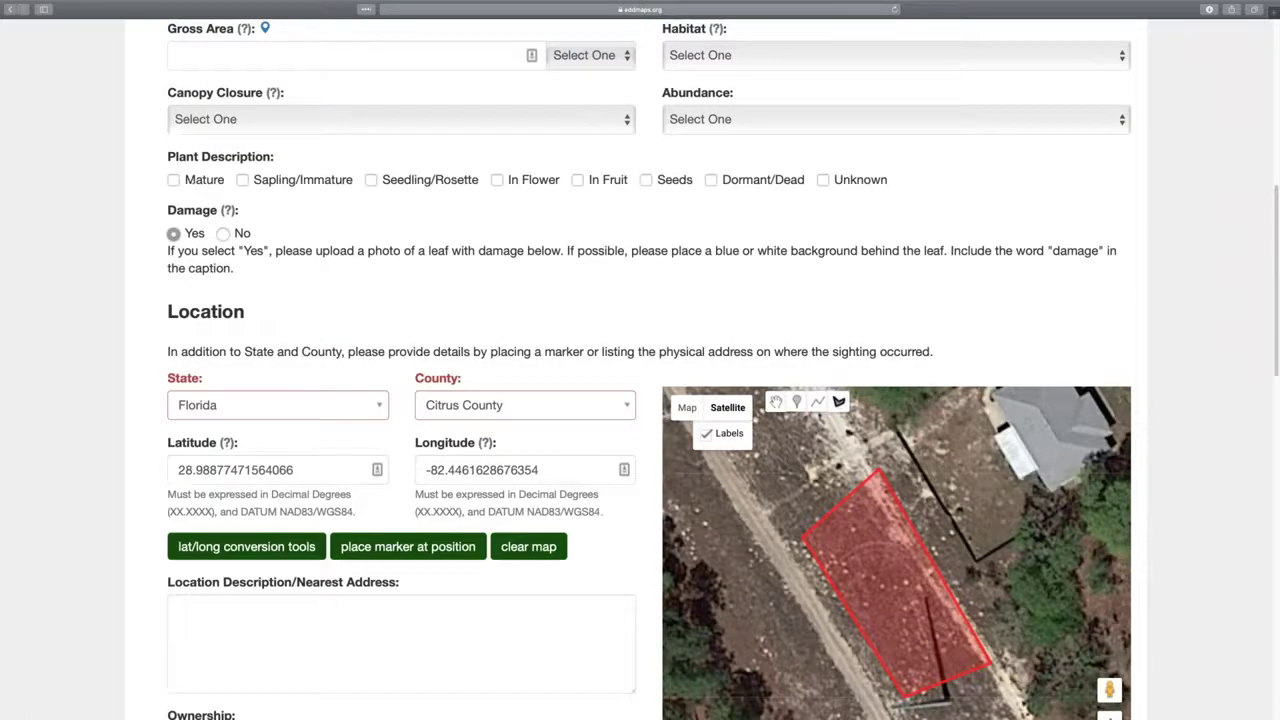
# Scroll the form past Location and Images to Additional Information and the Submit Report button
pyautogui.scroll(2, 810, 267)
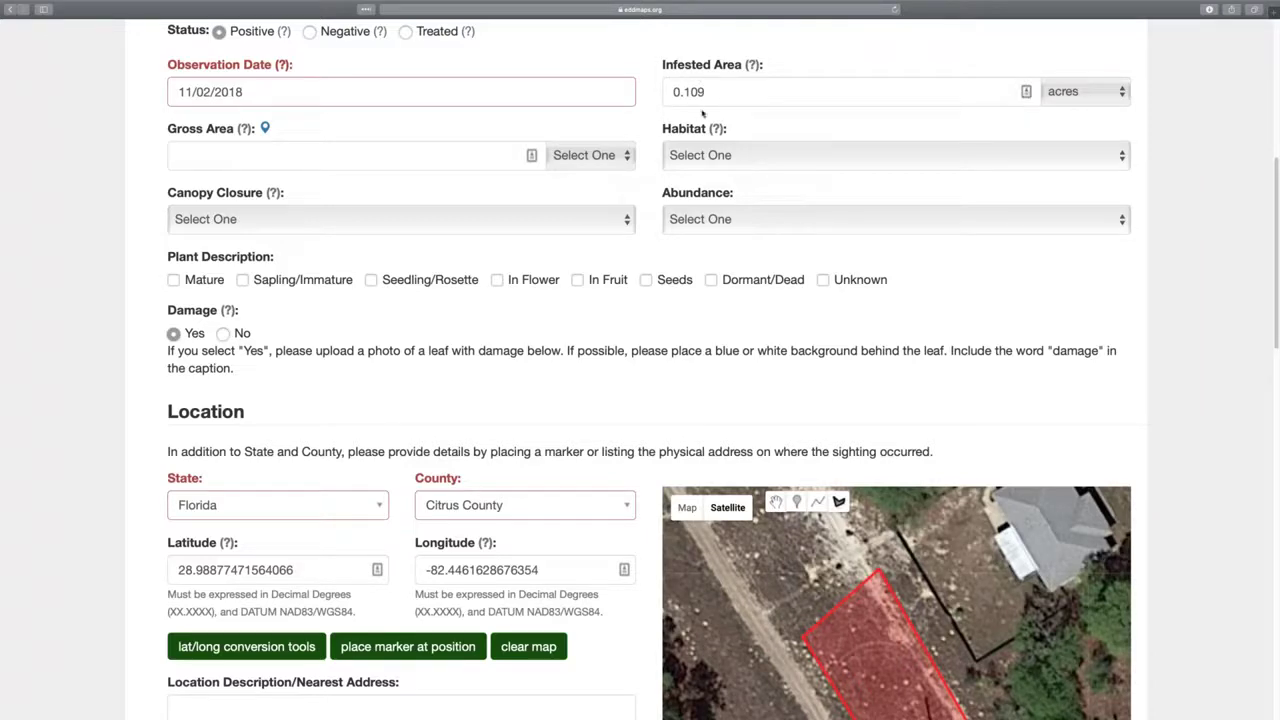
pyautogui.scroll(-5, 585, 300)
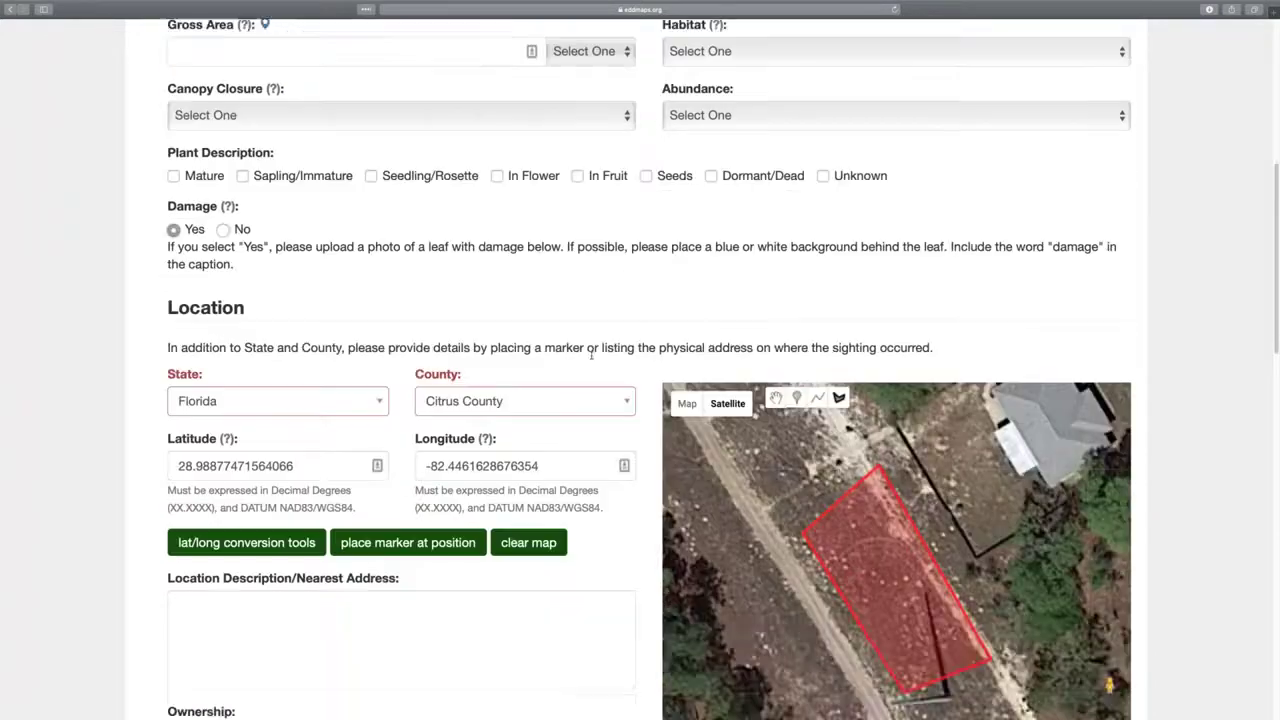
pyautogui.scroll(-4, 591, 354)
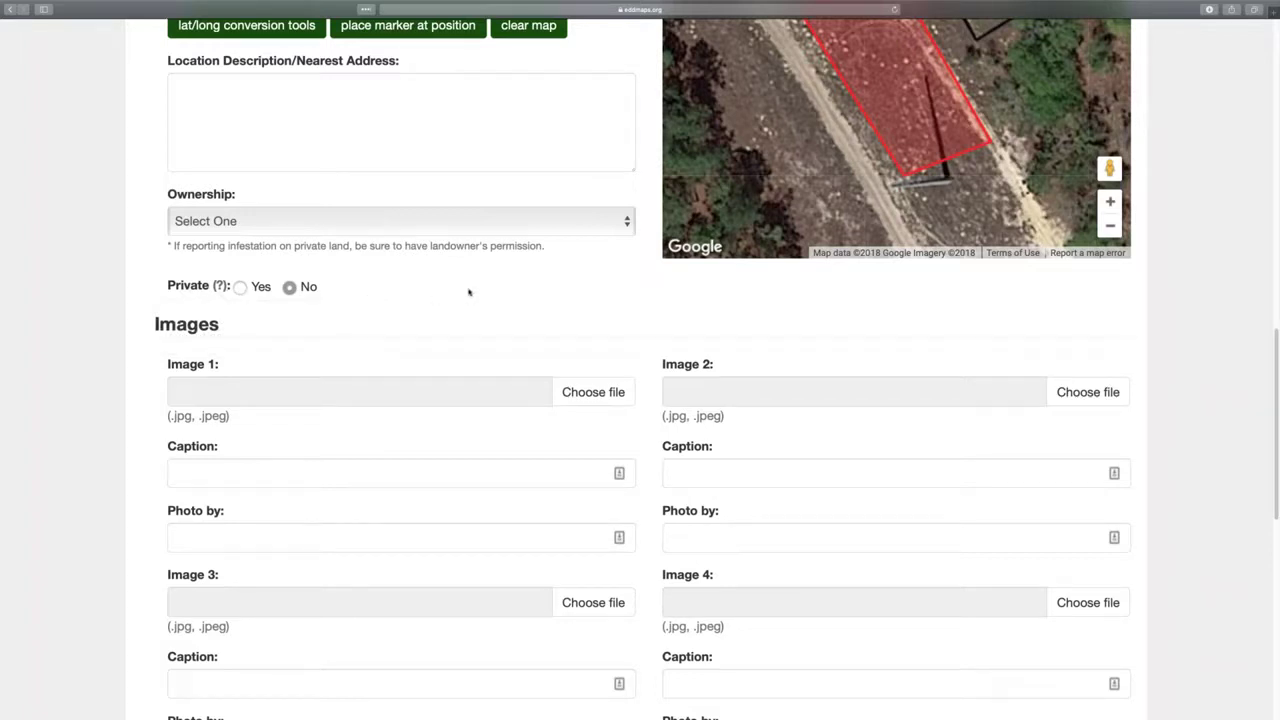
pyautogui.scroll(-5, 486, 320)
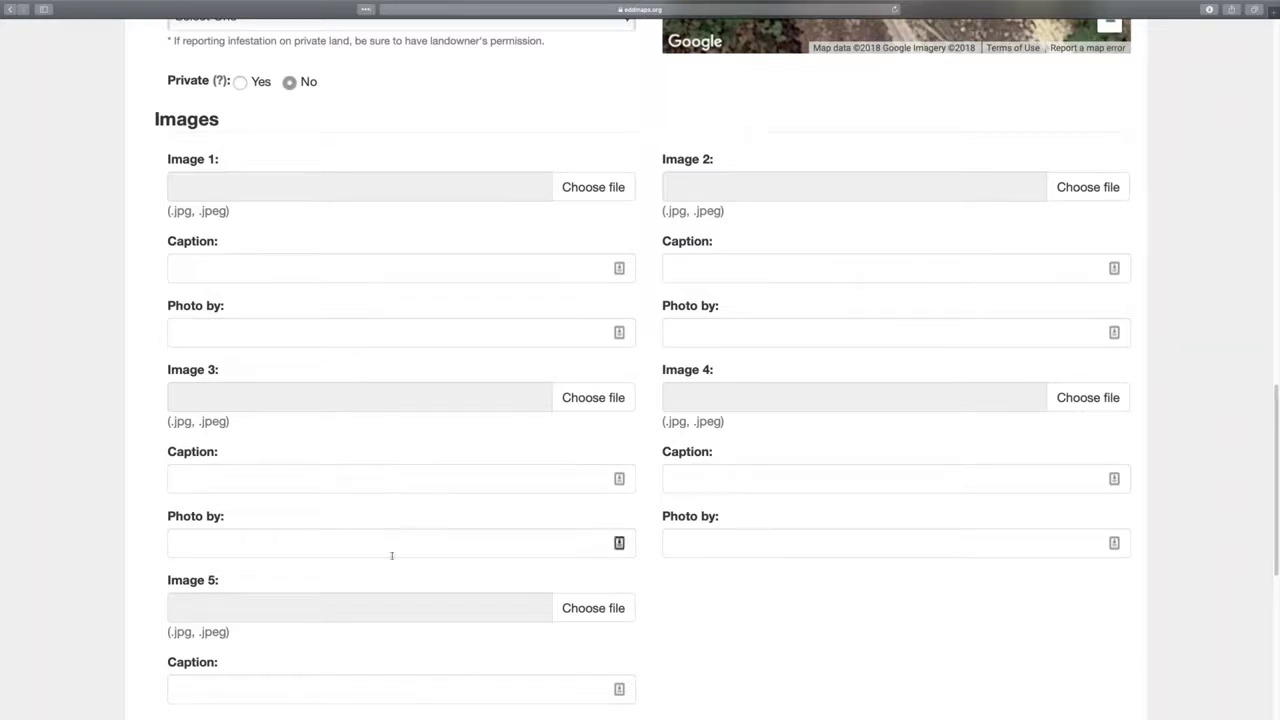
pyautogui.scroll(-2, 695, 535)
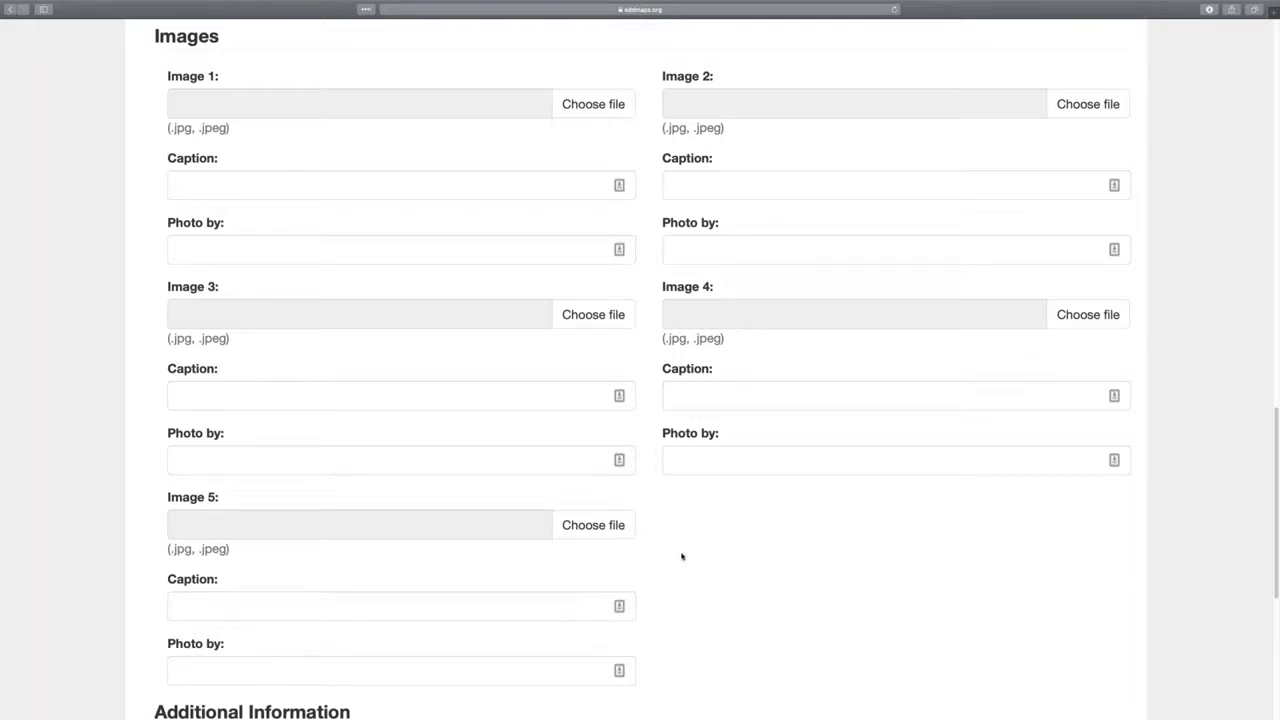
pyautogui.scroll(-7, 689, 550)
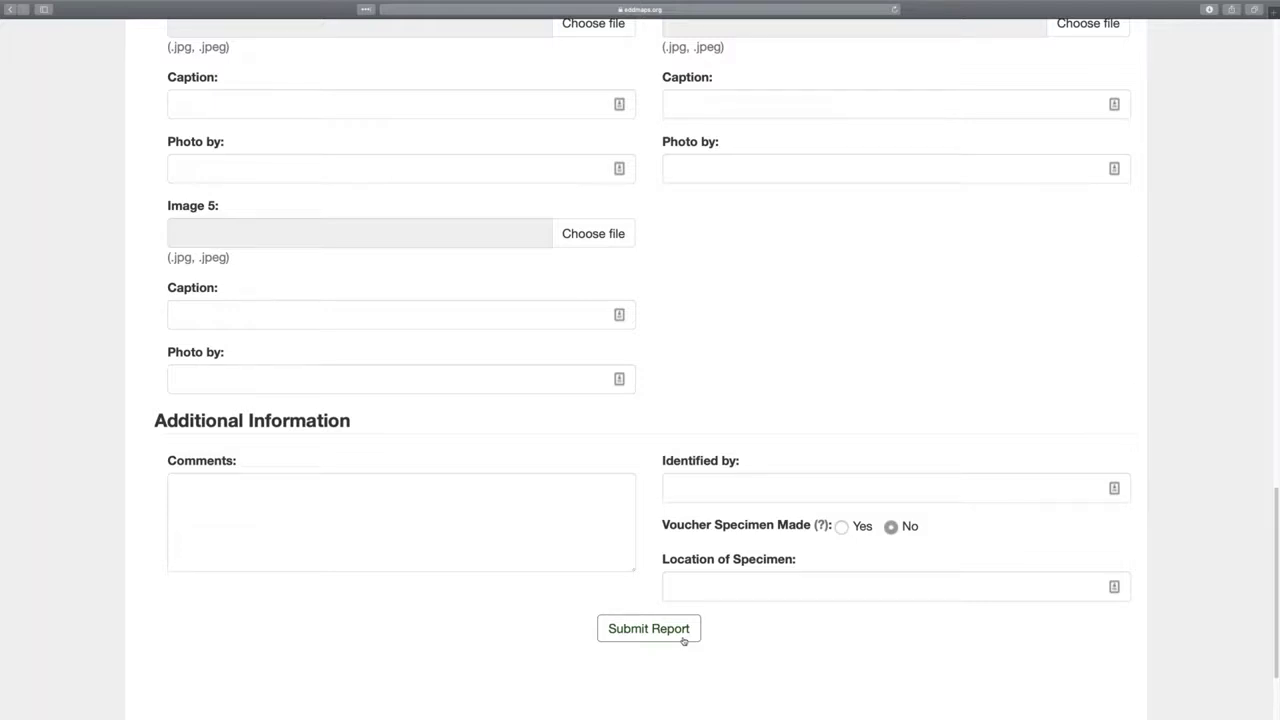
# Submit the report, then step back through browser history to the species-type selection page
pyautogui.click(650, 630)
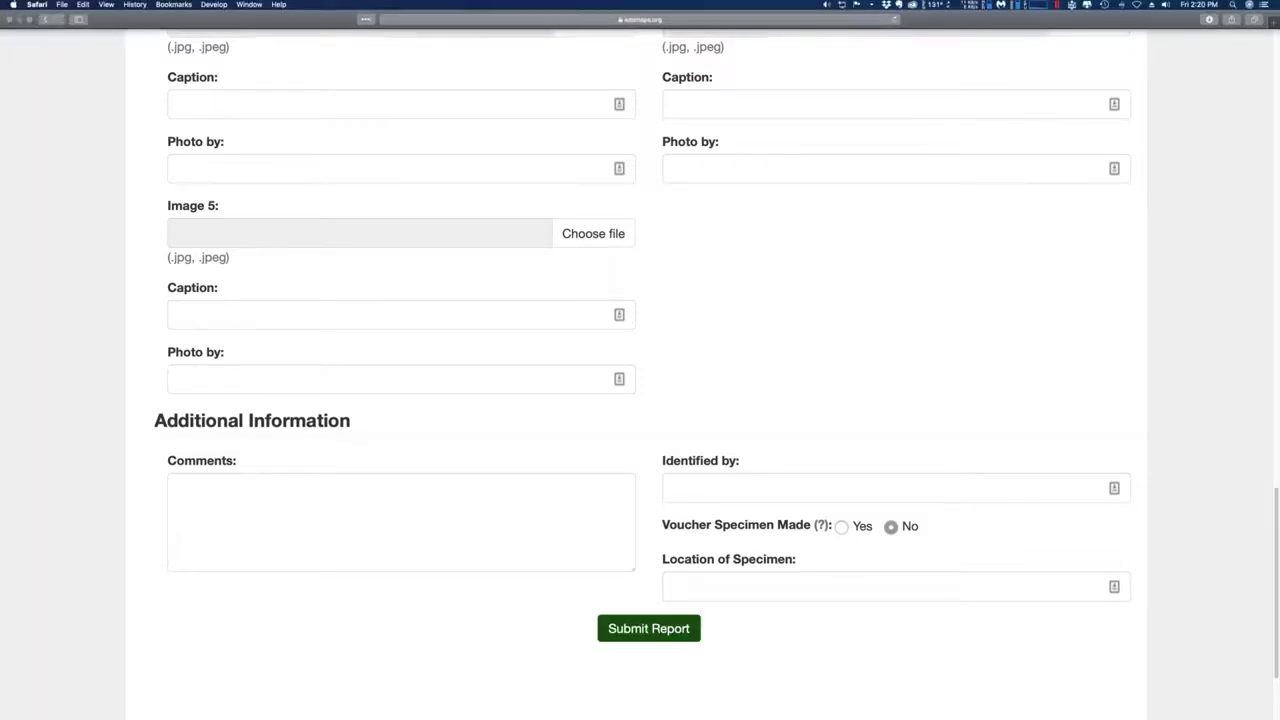
pyautogui.scroll(5, 773, 310)
pyautogui.scroll(15, 773, 318)
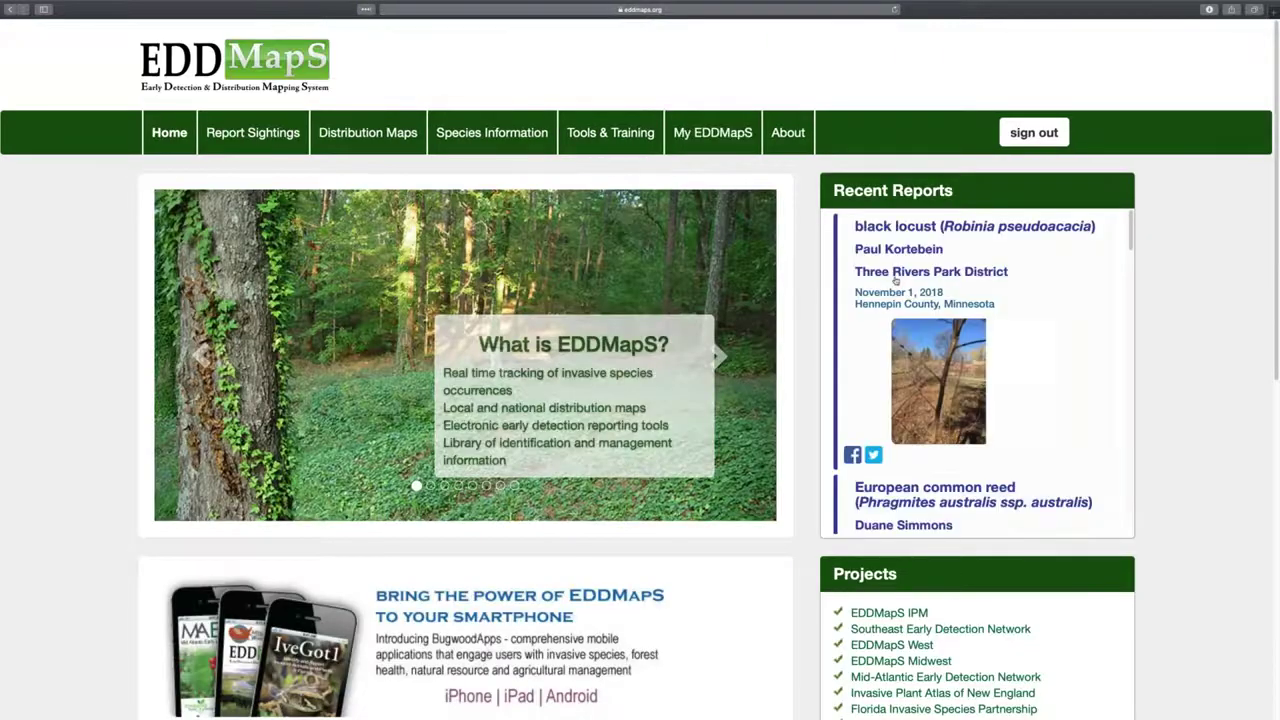
pyautogui.click(8, 10)
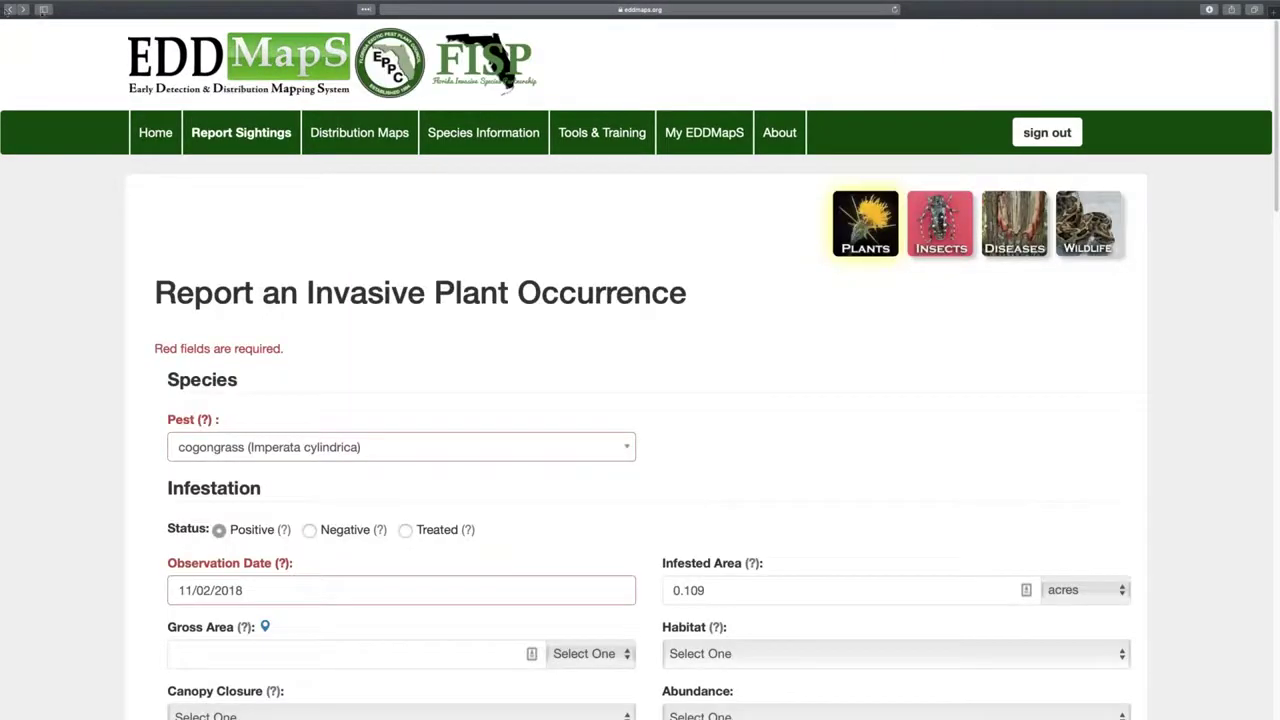
pyautogui.click(8, 10)
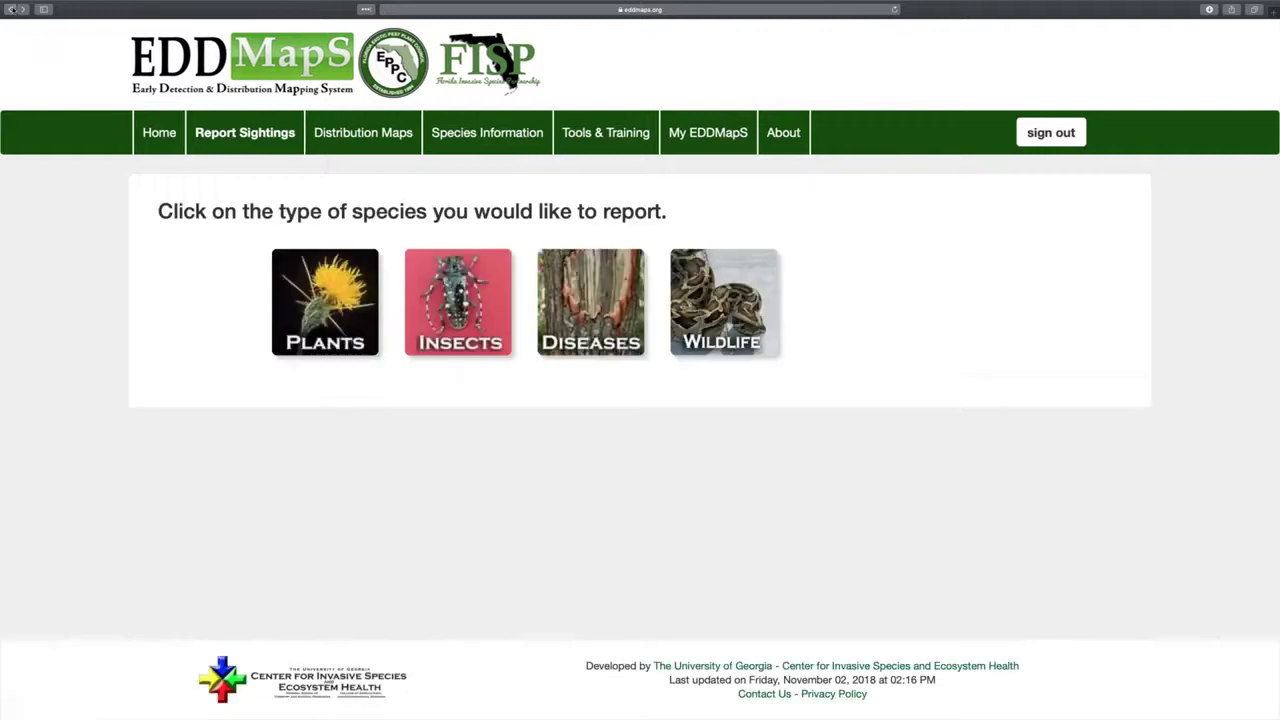
pyautogui.click(8, 10)
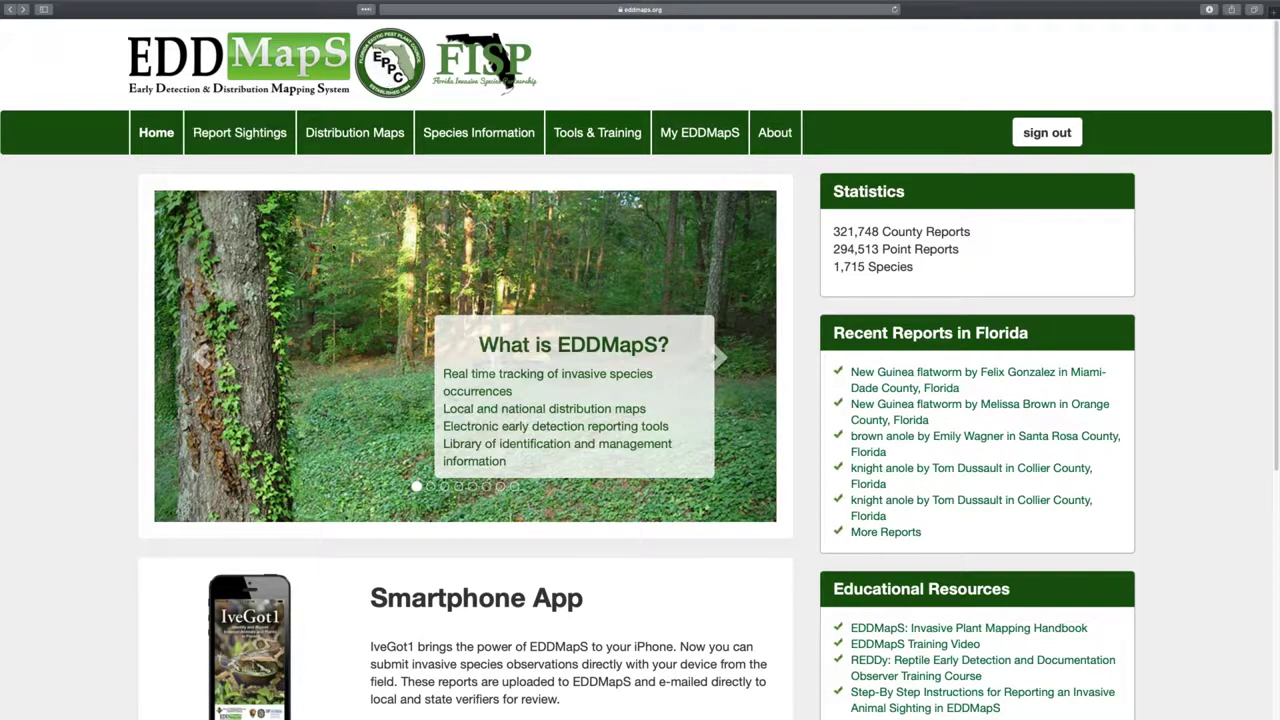
# Open Distribution Maps and show cogongrass occurrences as points
pyautogui.click(345, 133)
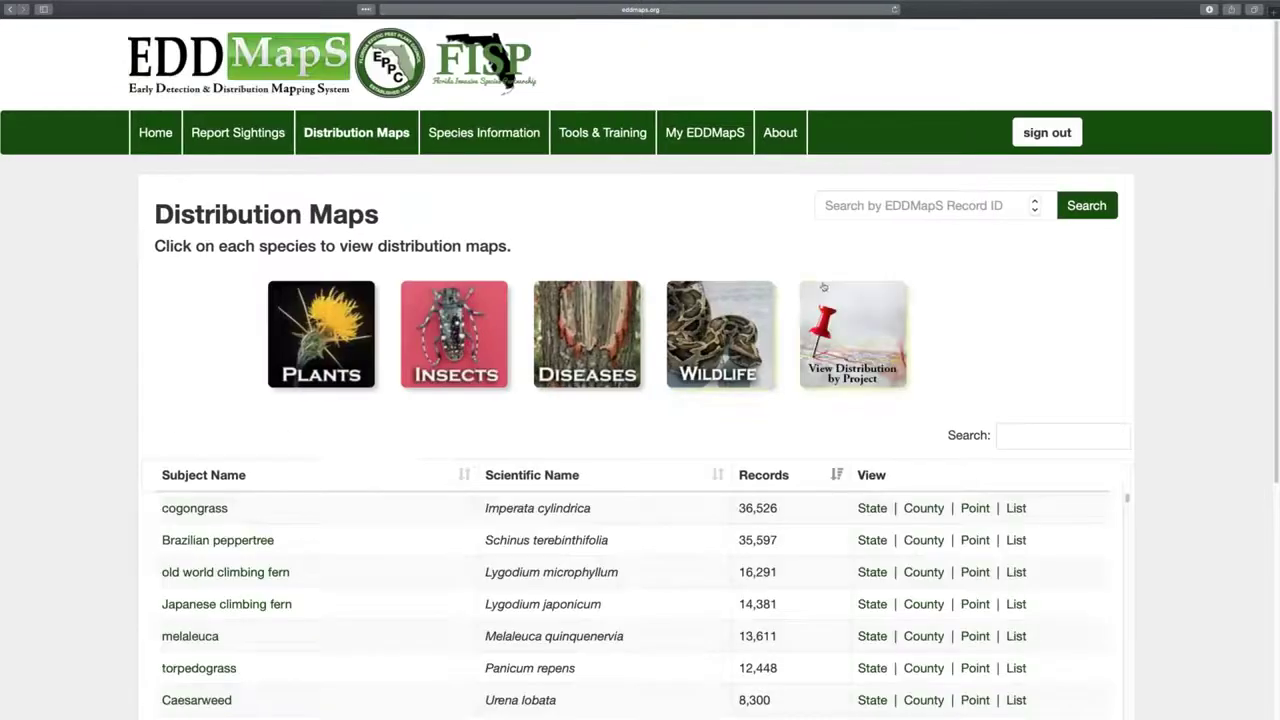
pyautogui.scroll(-2, 917, 305)
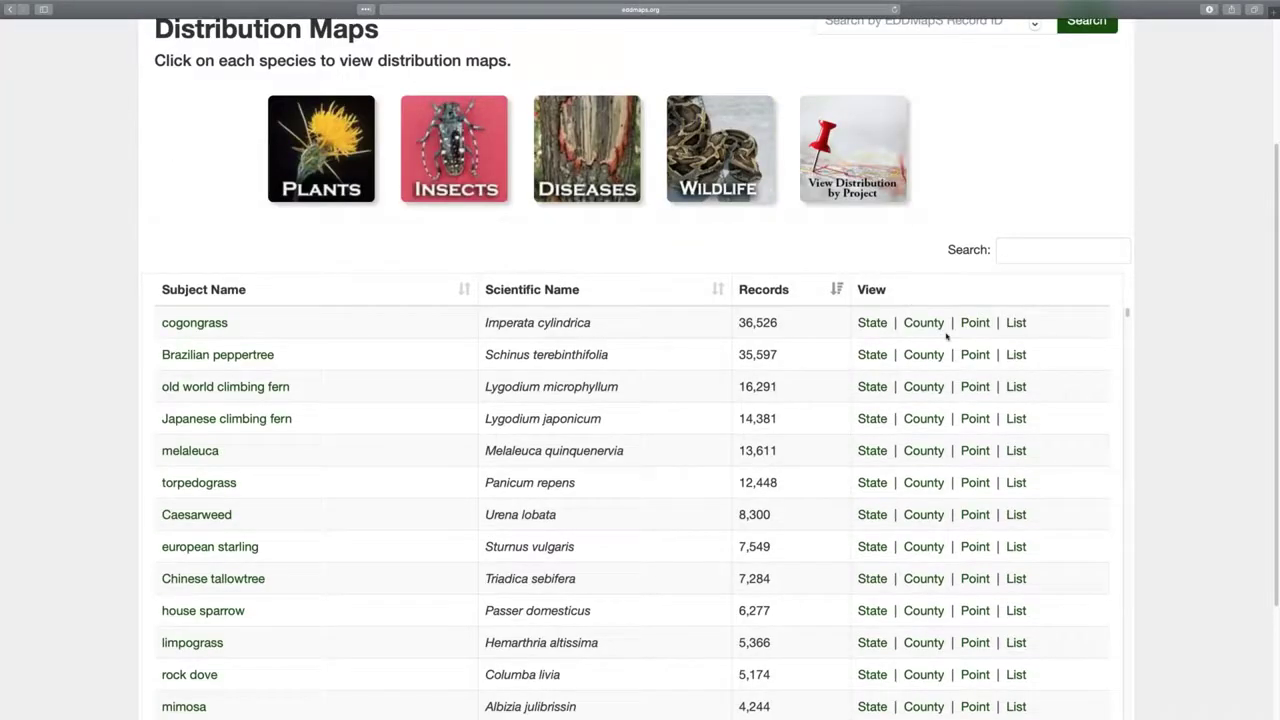
pyautogui.click(973, 323)
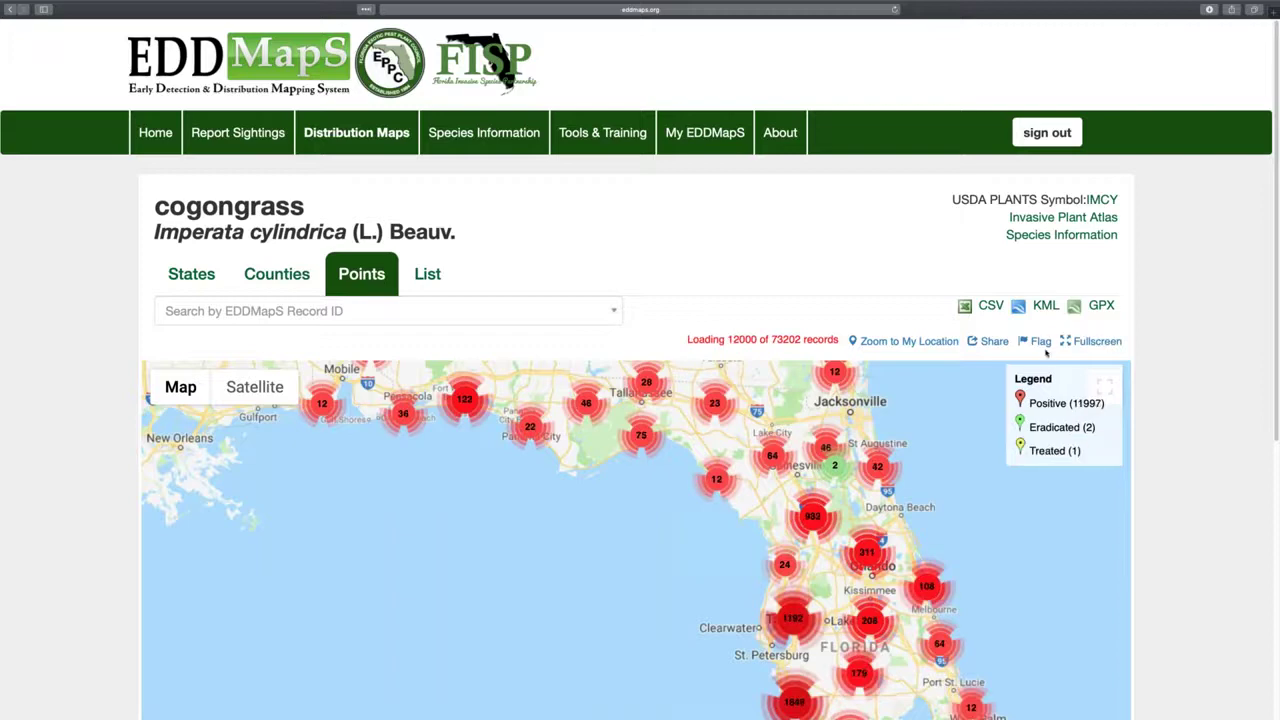
pyautogui.scroll(-5, 1046, 352)
pyautogui.scroll(-1, 1043, 354)
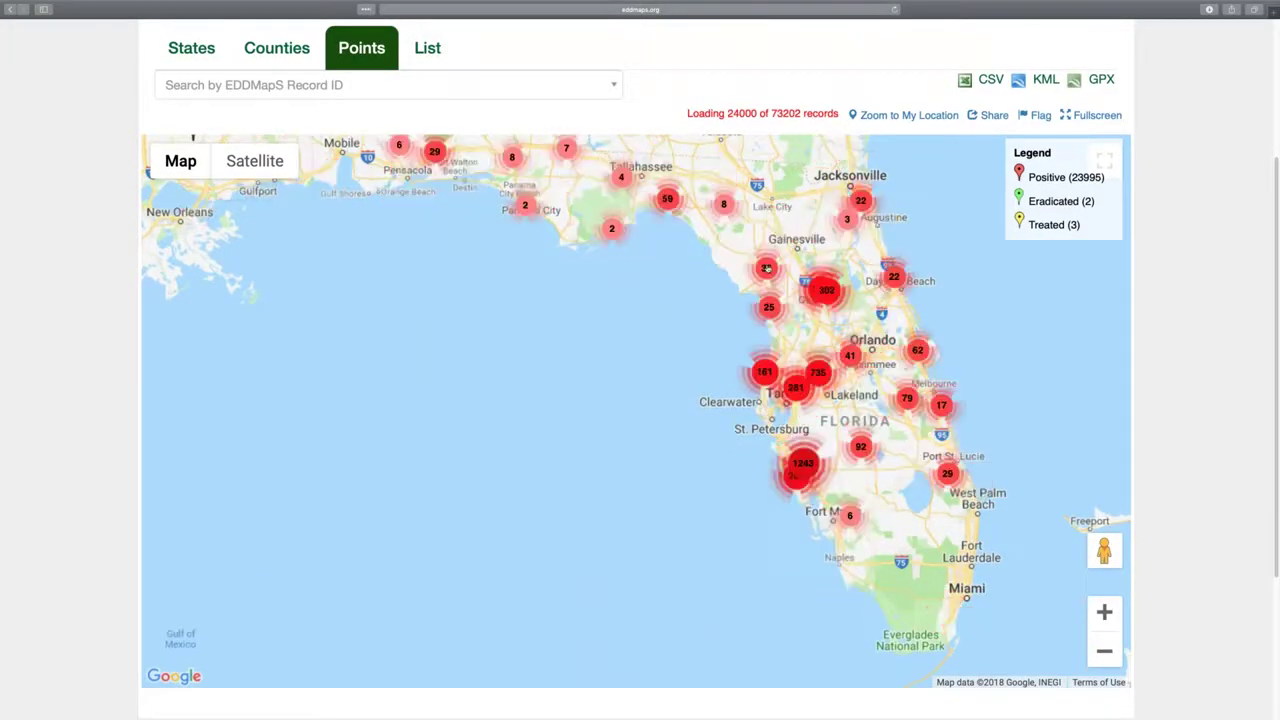
pyautogui.scroll(1, 766, 268)
# Zoom and pan to the Cedar Key–Otter Creek area and open a Levy County sighting's record
pyautogui.click(1105, 613)
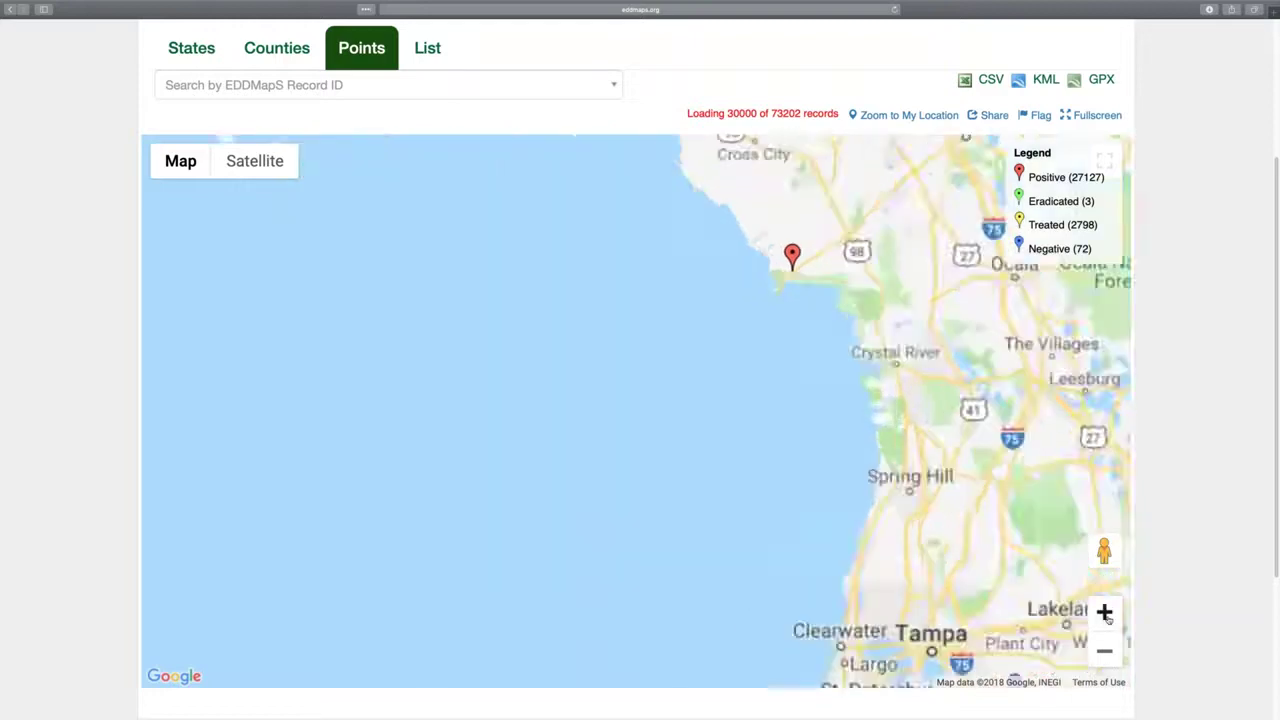
pyautogui.scroll(2, 767, 316)
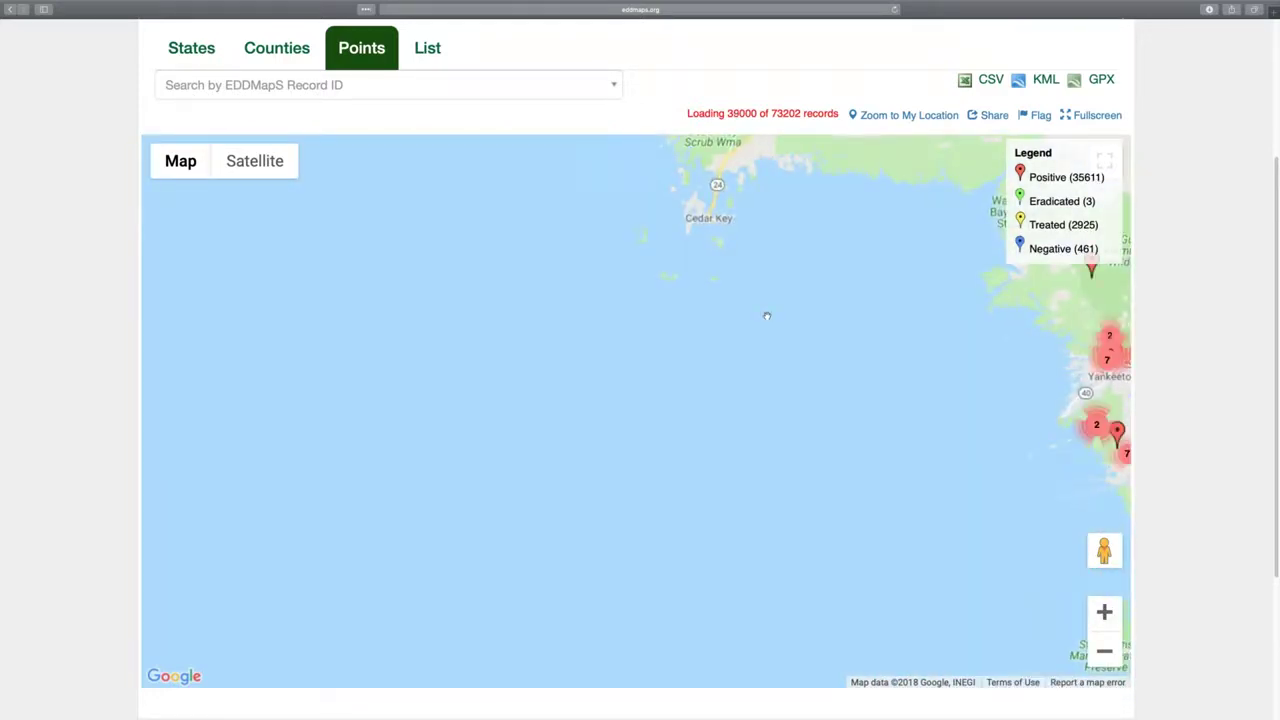
pyautogui.scroll(-1, 767, 316)
pyautogui.scroll(1, 720, 360)
pyautogui.moveTo(722, 382); pyautogui.dragTo(642, 332)
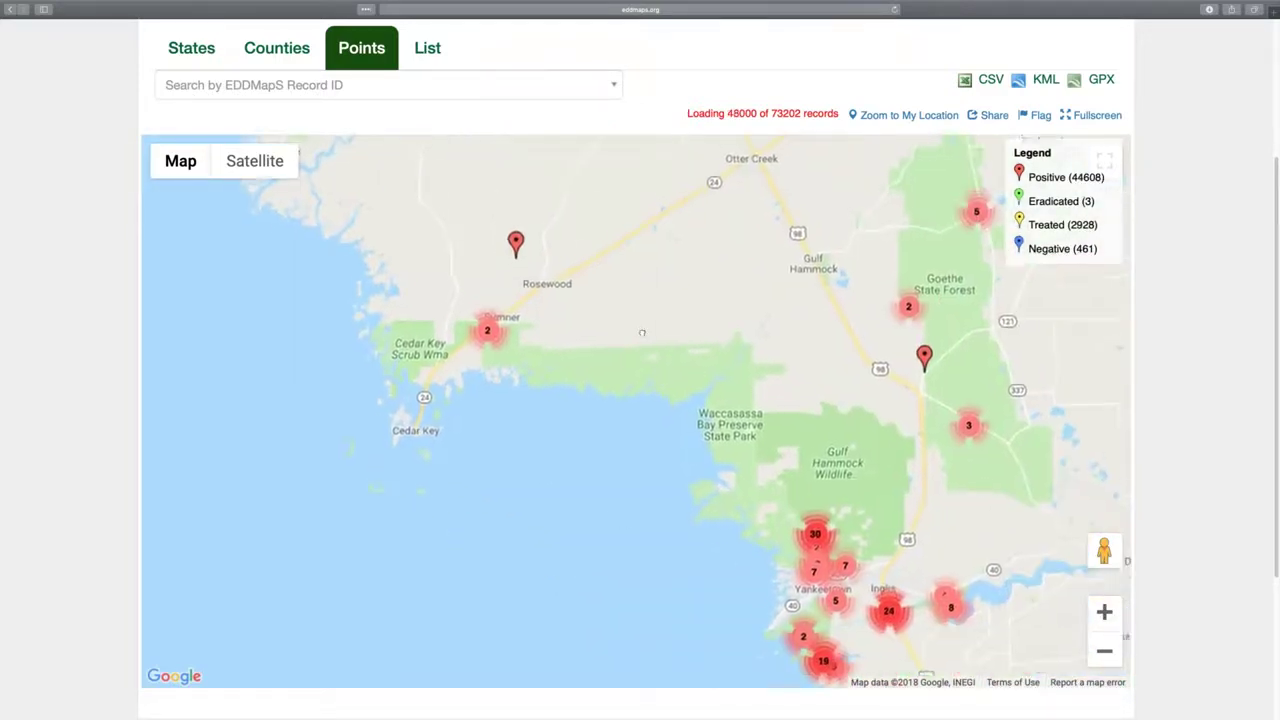
pyautogui.moveTo(516, 246); pyautogui.dragTo(564, 355)
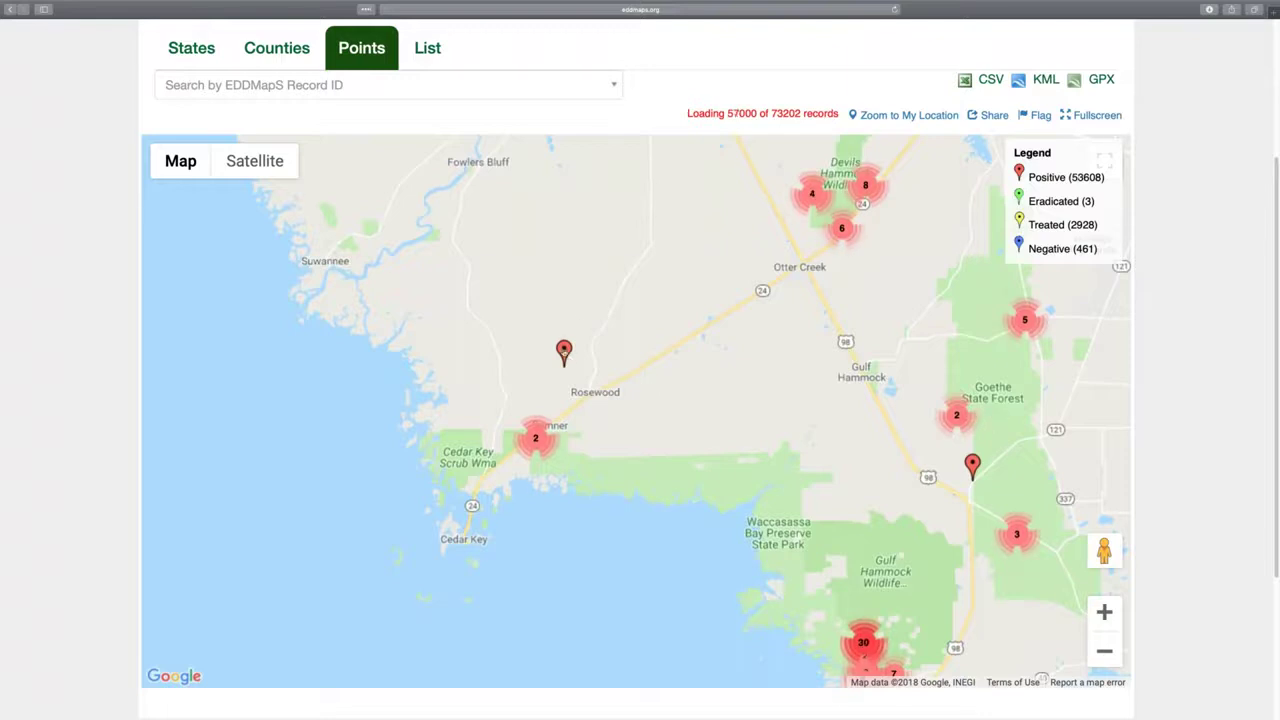
pyautogui.click(564, 350)
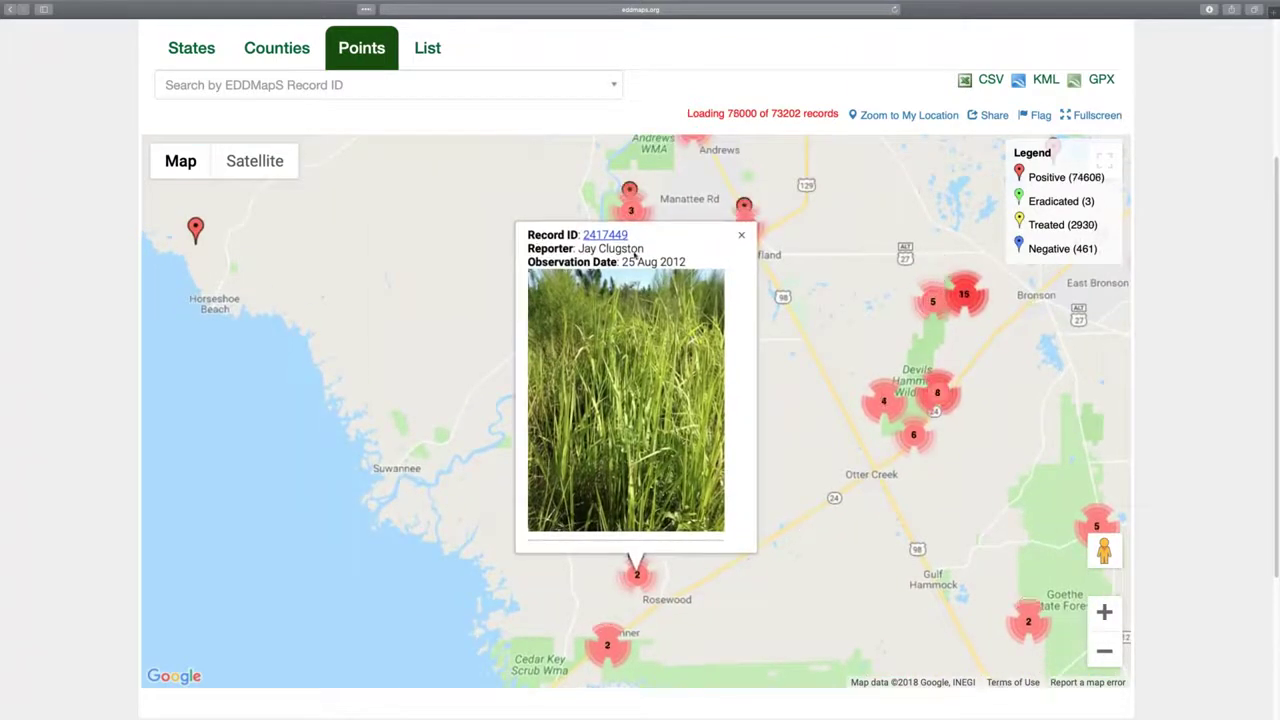
pyautogui.press('super+t')
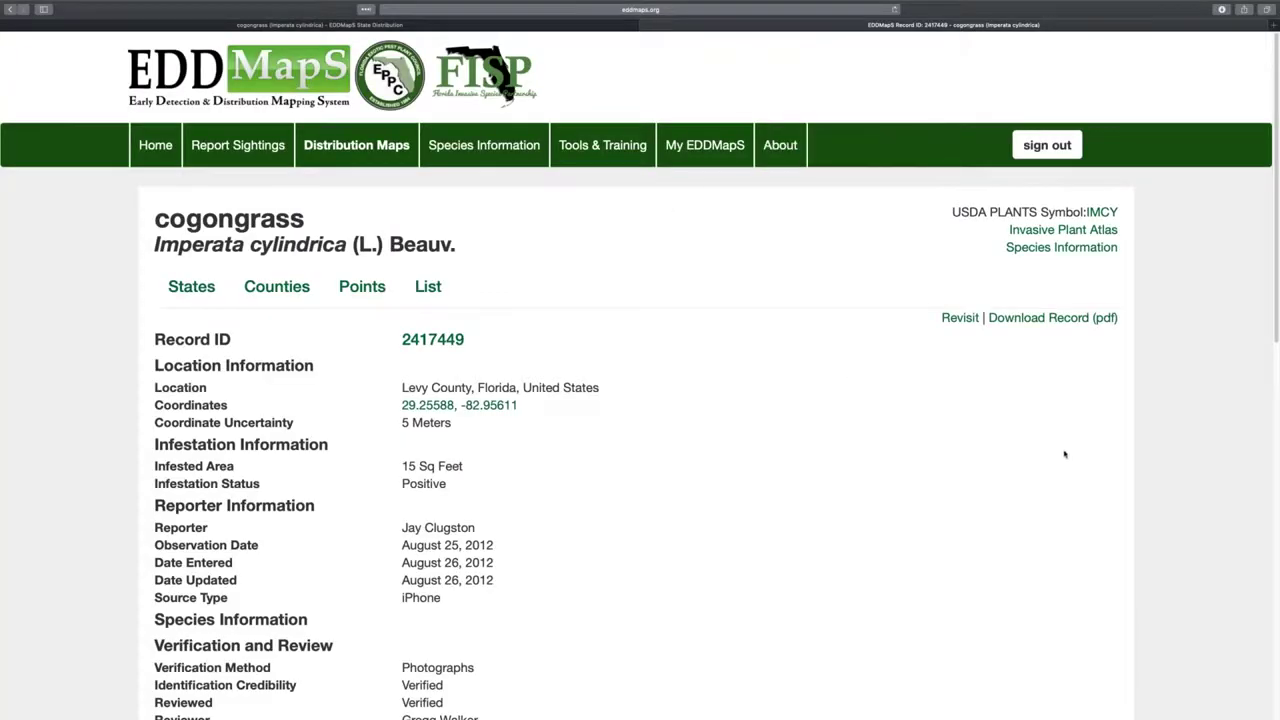
# Start a revisit for the record with Revisit Type Monitoring and status Eradicated
pyautogui.click(958, 319)
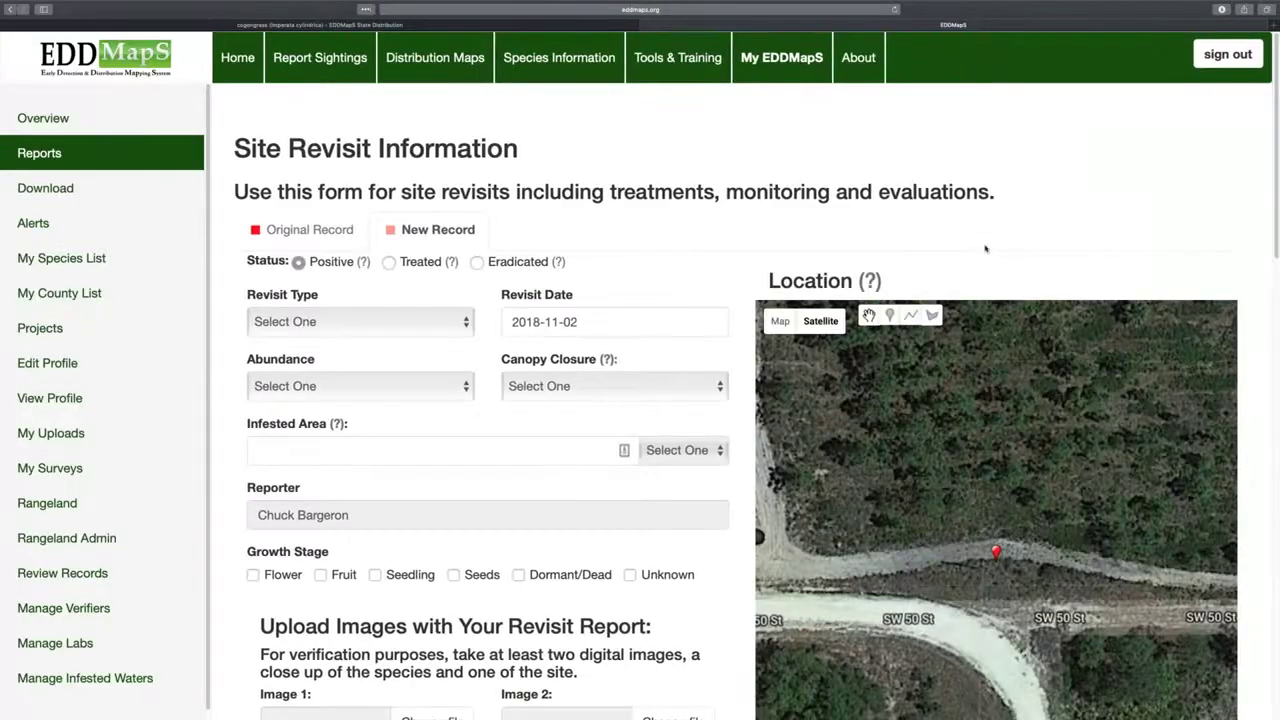
pyautogui.scroll(-2, 970, 203)
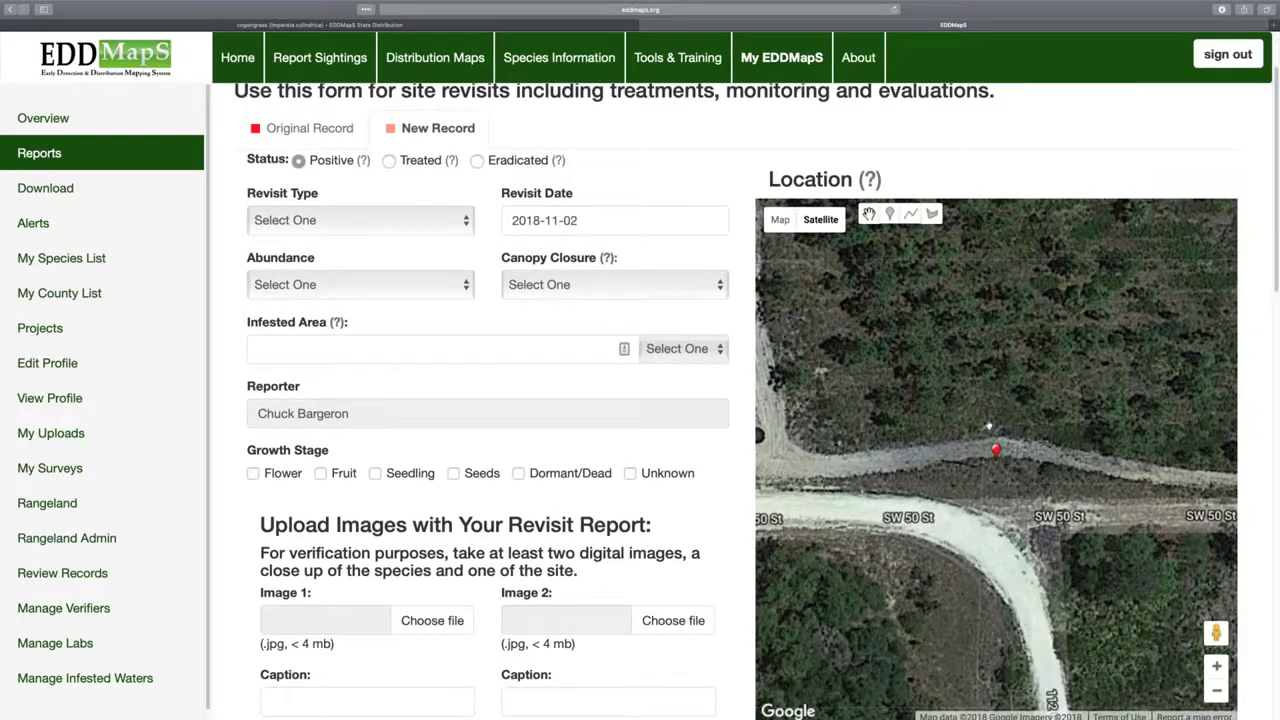
pyautogui.click(437, 221)
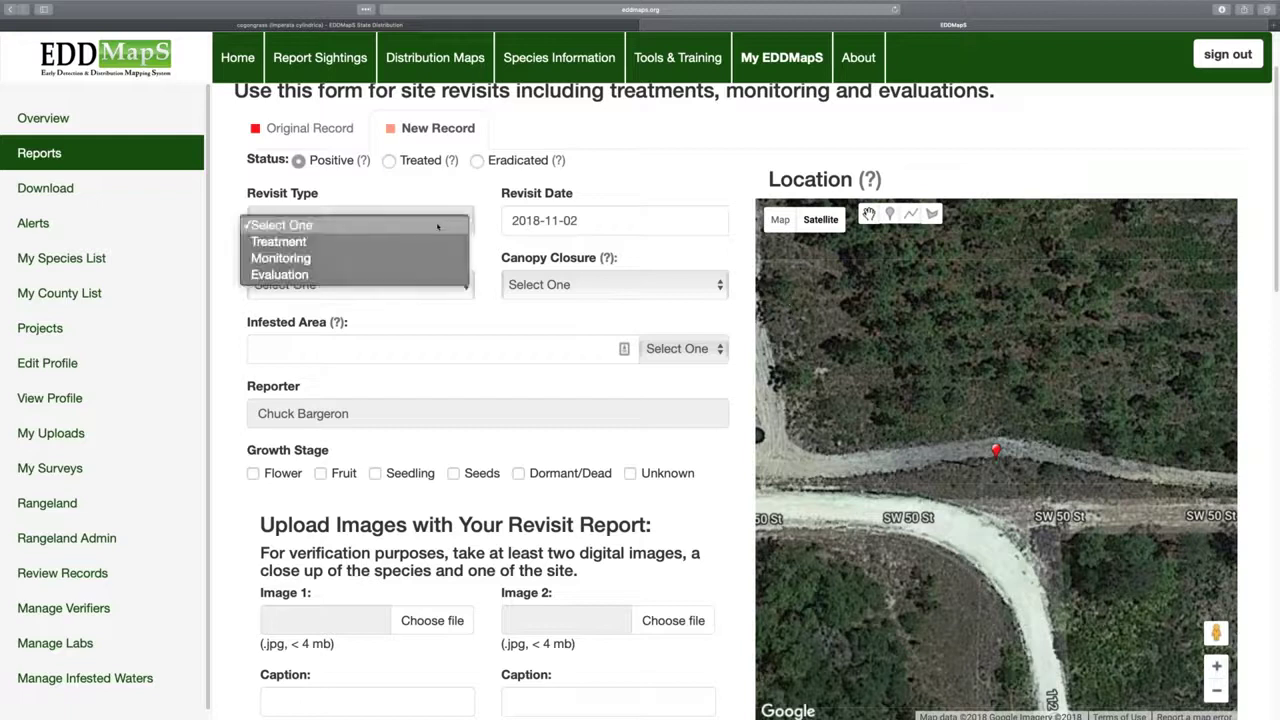
pyautogui.click(400, 274)
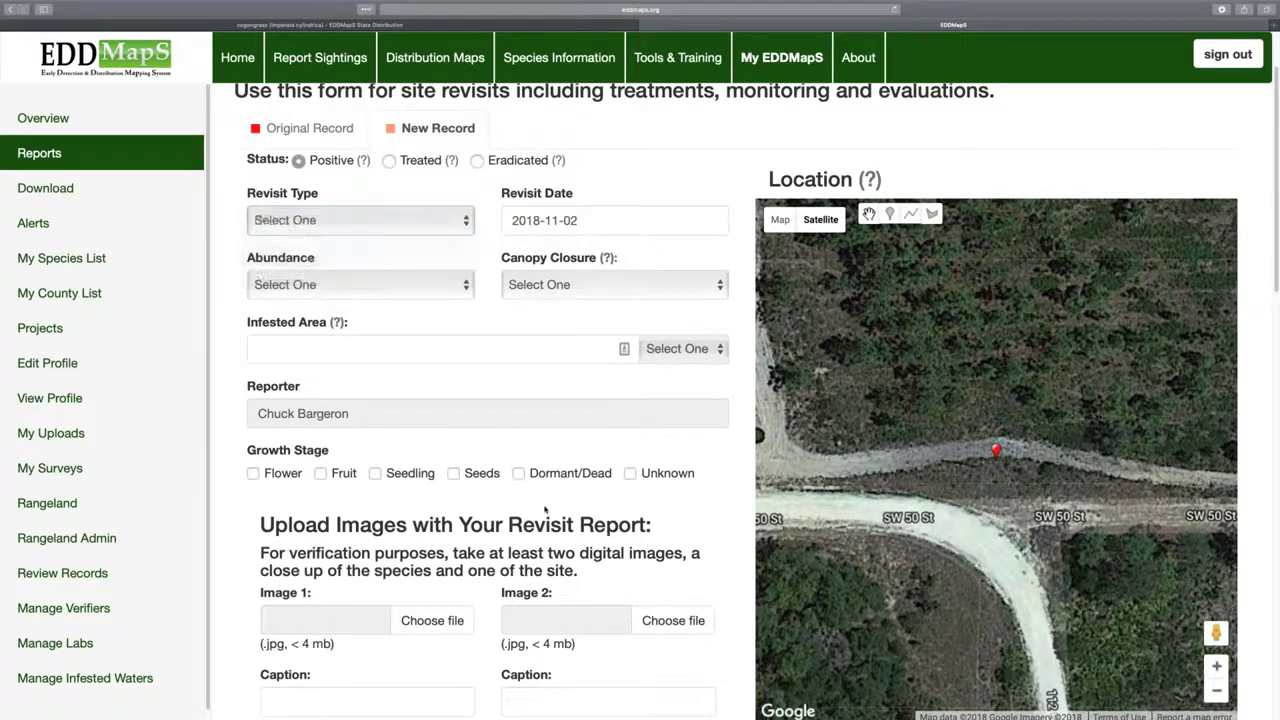
pyautogui.click(392, 161)
pyautogui.click(415, 221)
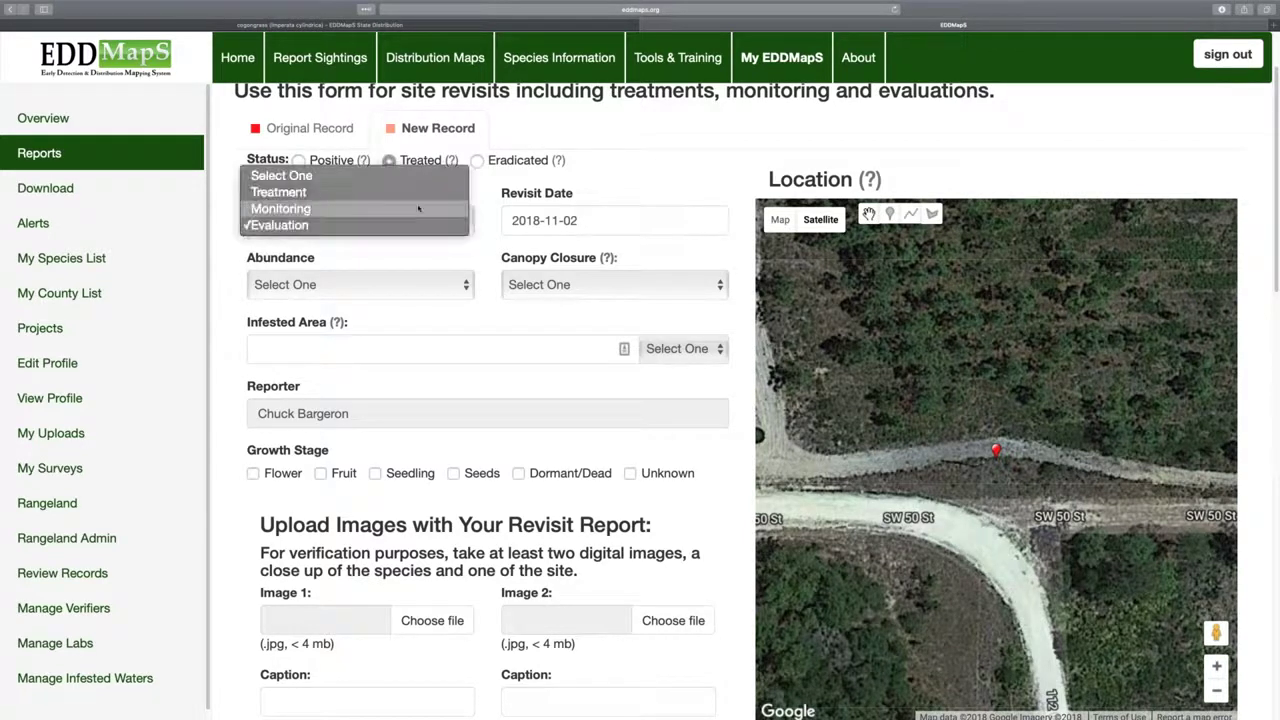
pyautogui.click(455, 191)
pyautogui.click(424, 226)
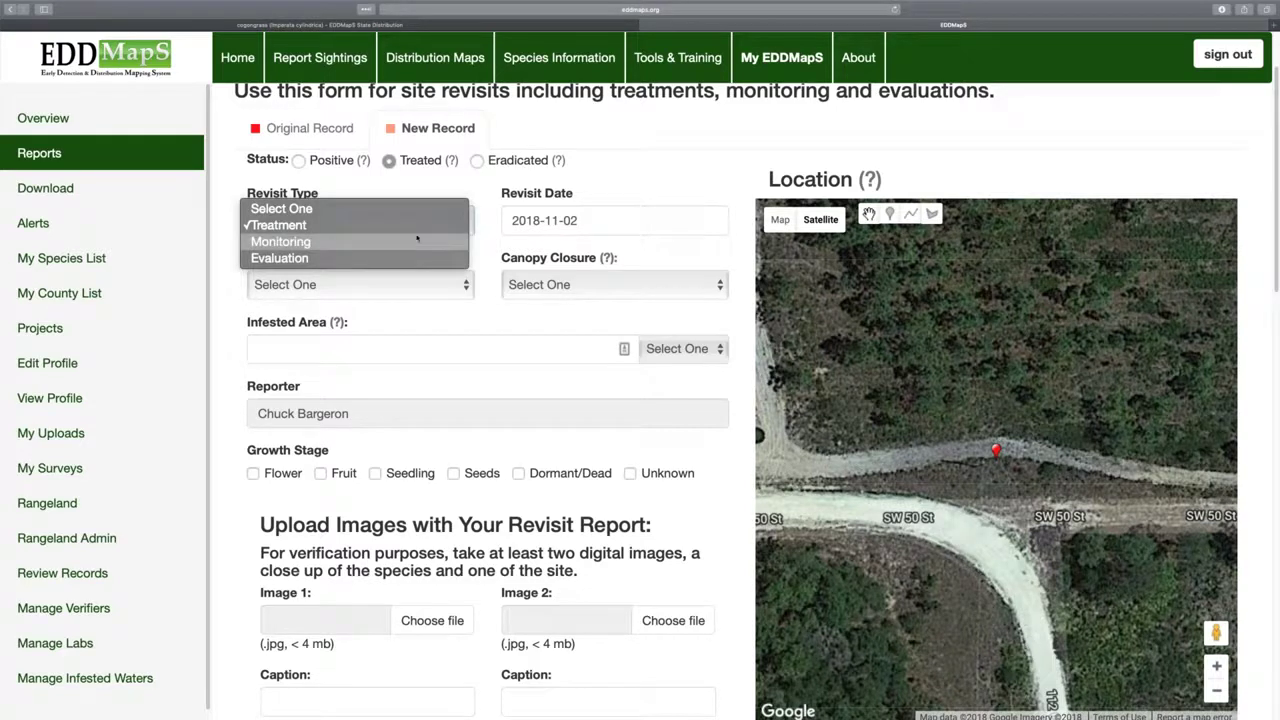
pyautogui.click(418, 240)
pyautogui.click(477, 161)
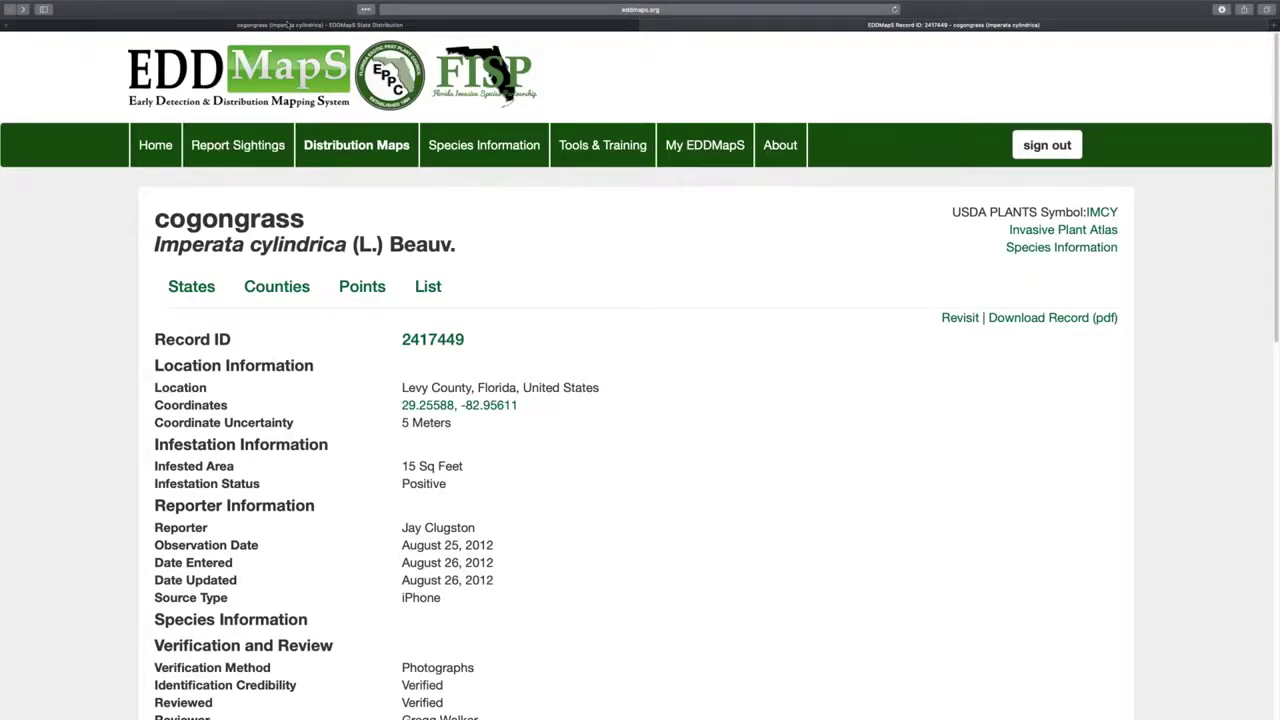
# Return to the cogongrass points map, close the popup and reframe the view on Florida
pyautogui.click(300, 24)
pyautogui.click(743, 246)
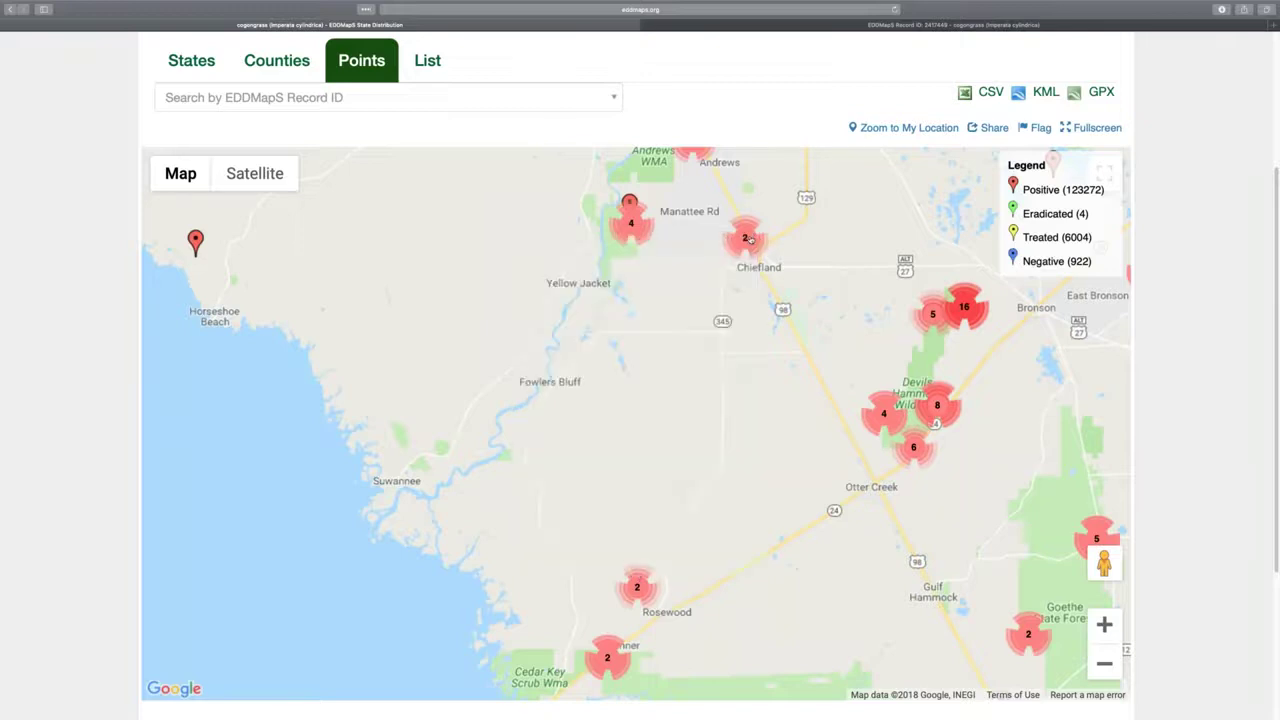
pyautogui.moveTo(750, 243); pyautogui.dragTo(396, 421)
pyautogui.moveTo(814, 268); pyautogui.dragTo(704, 398)
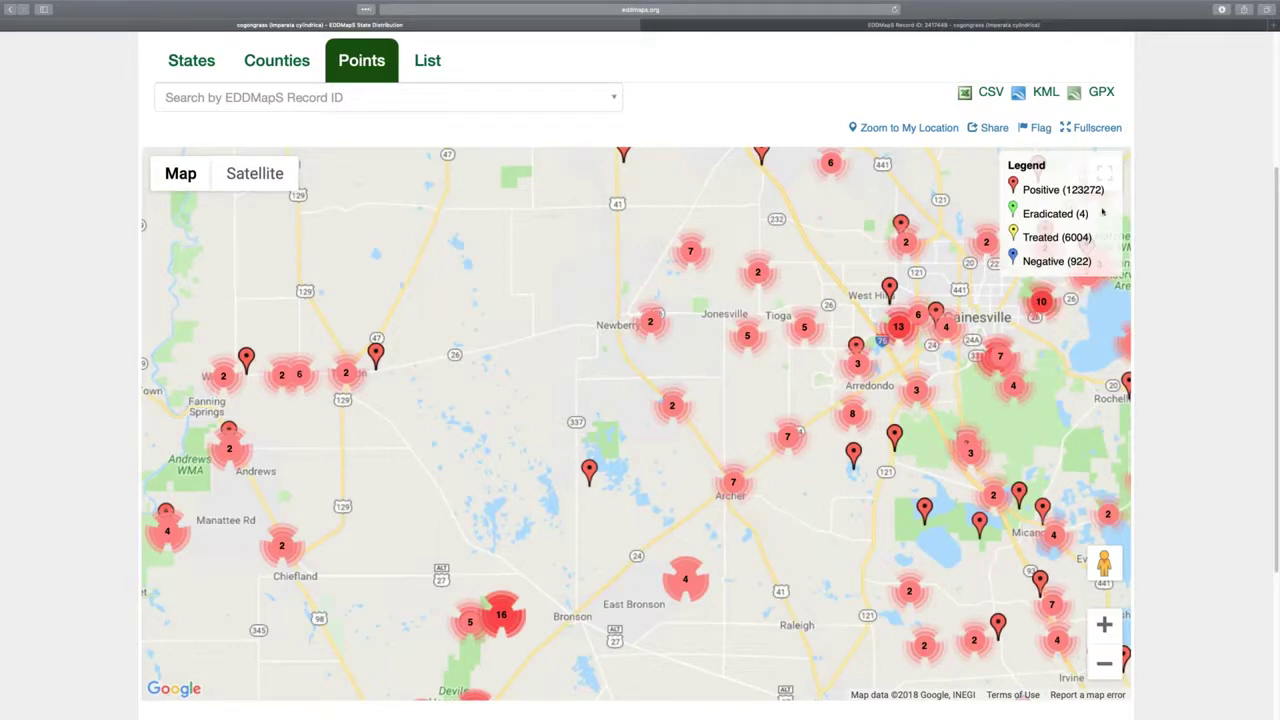
pyautogui.click(1104, 663)
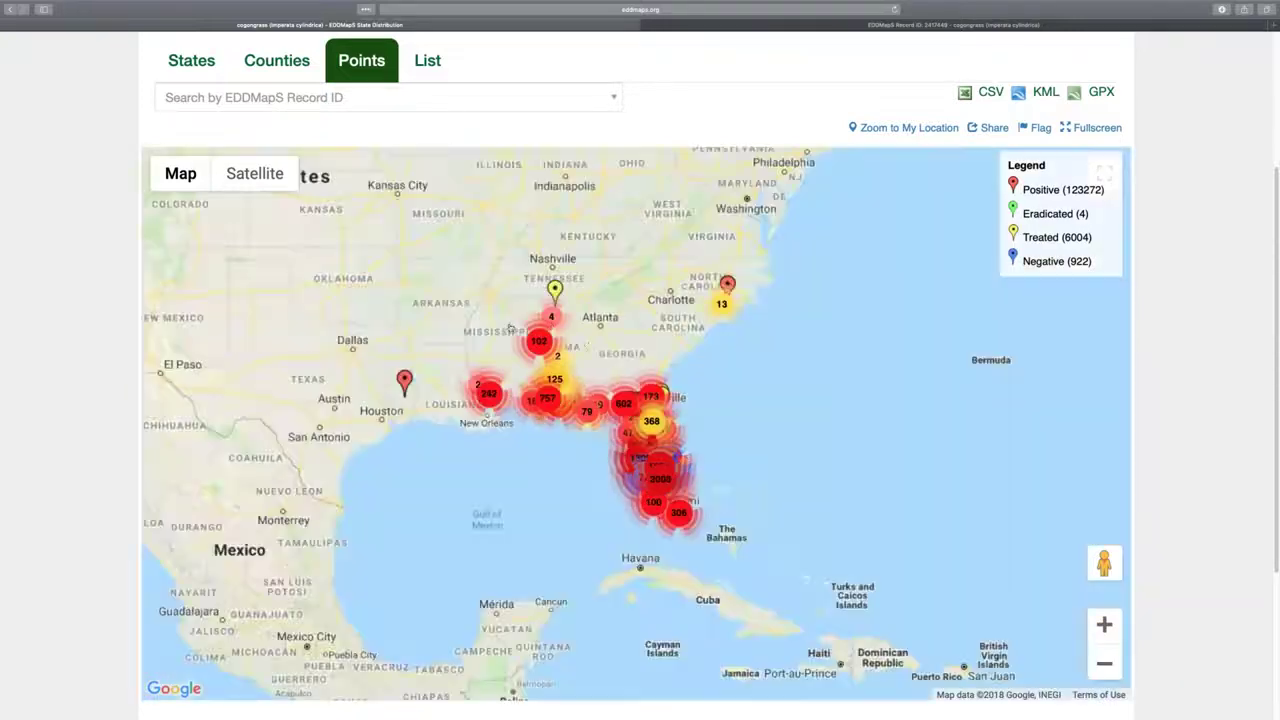
pyautogui.moveTo(510, 328); pyautogui.dragTo(533, 283)
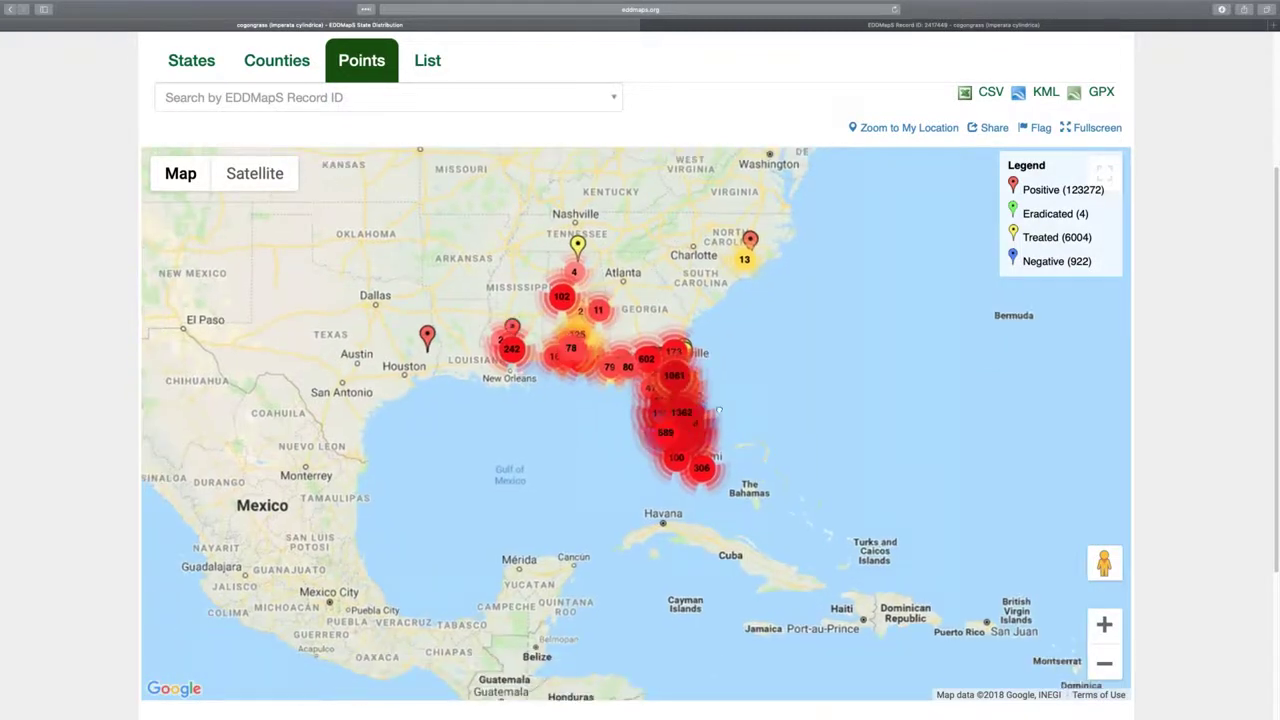
pyautogui.click(1104, 624)
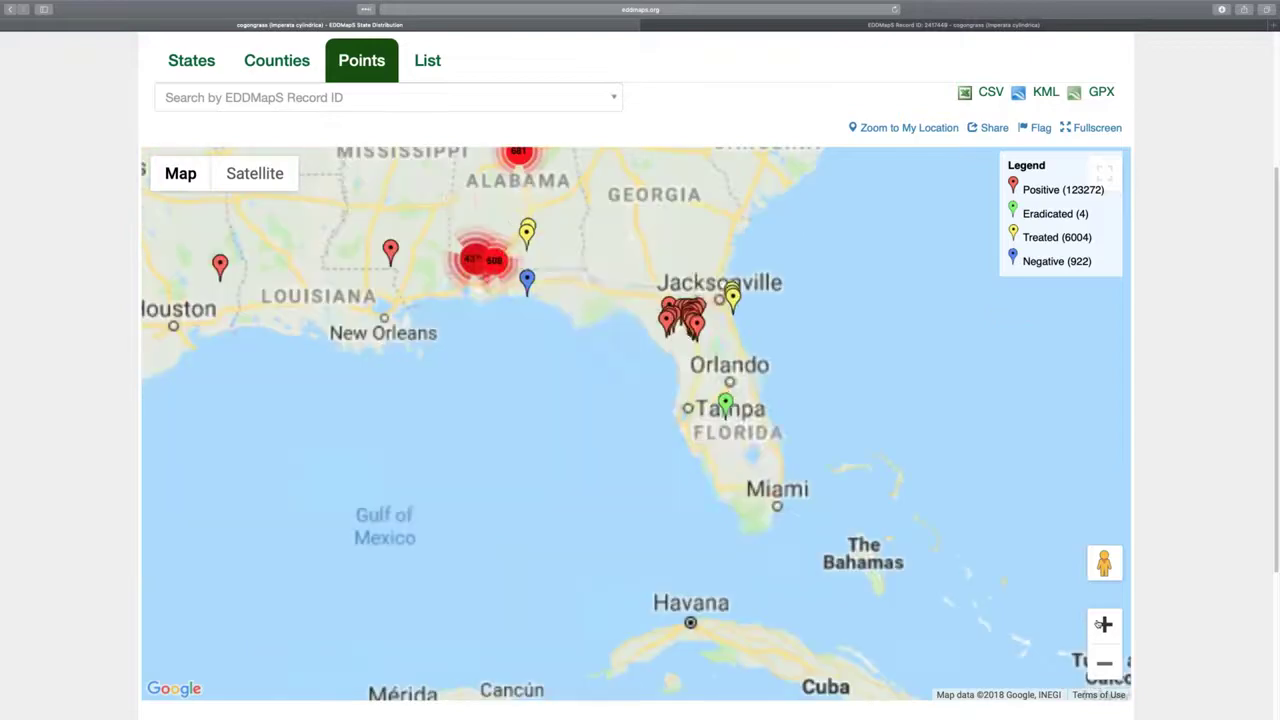
pyautogui.click(1104, 624)
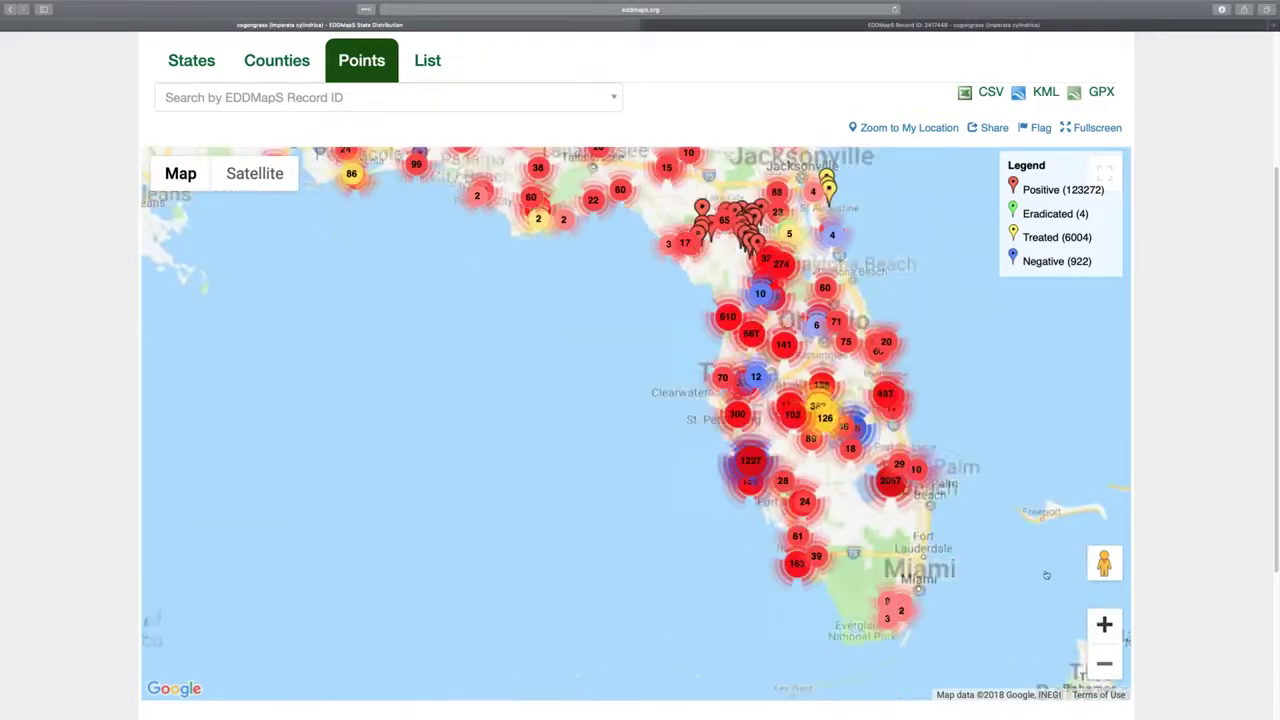
pyautogui.moveTo(891, 296); pyautogui.dragTo(895, 375)
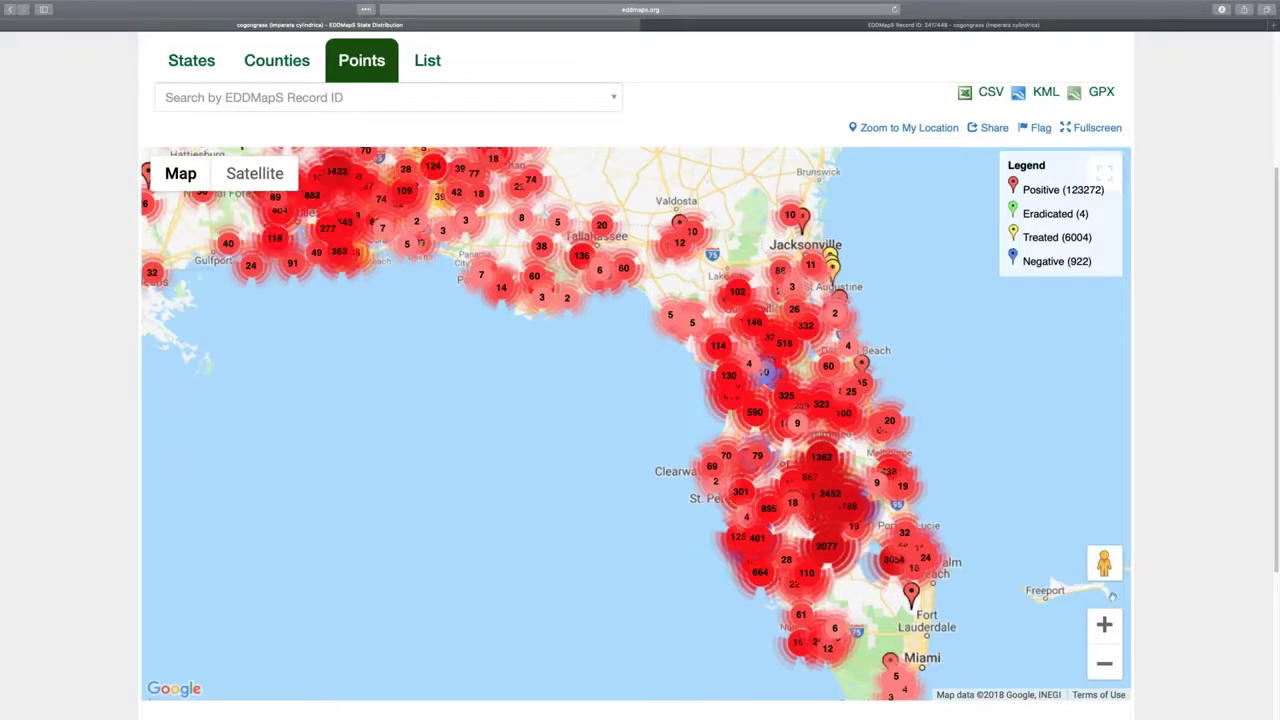
# Zoom in near Brooksville, open a sighting and select its record ID 3070506
pyautogui.click(1105, 624)
pyautogui.click(1105, 624)
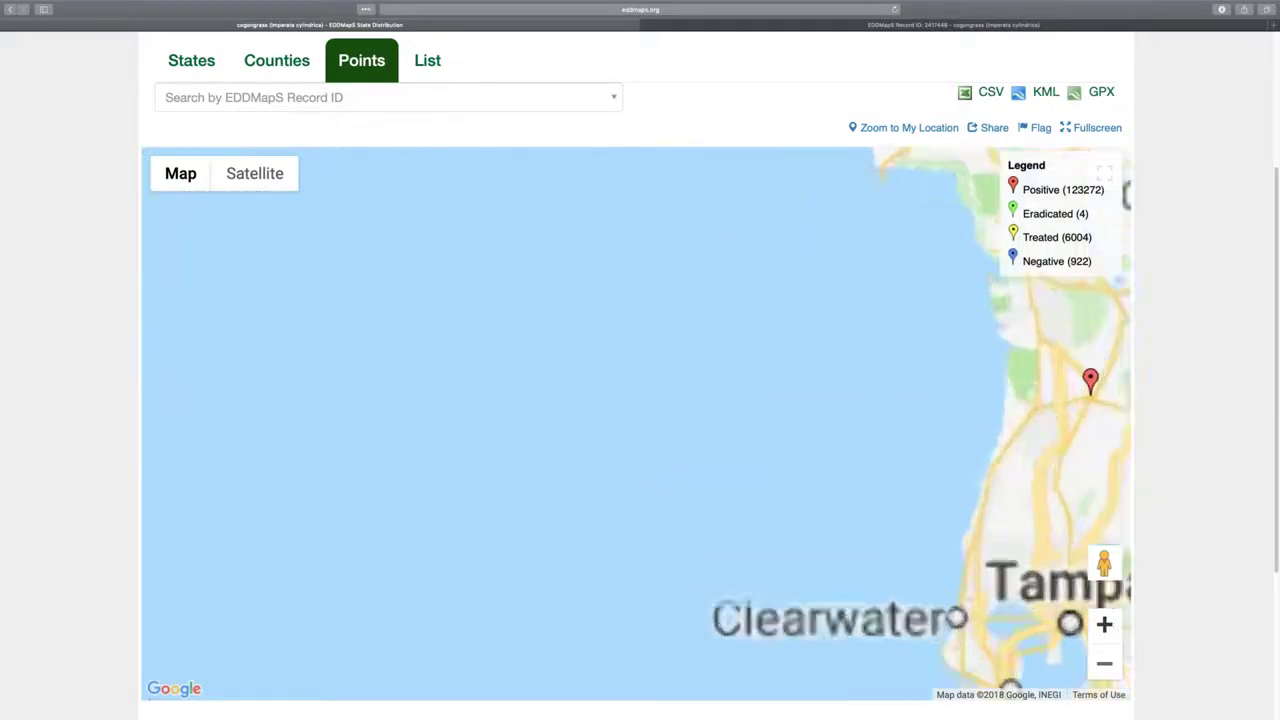
pyautogui.click(1105, 624)
pyautogui.moveTo(860, 406); pyautogui.dragTo(411, 410)
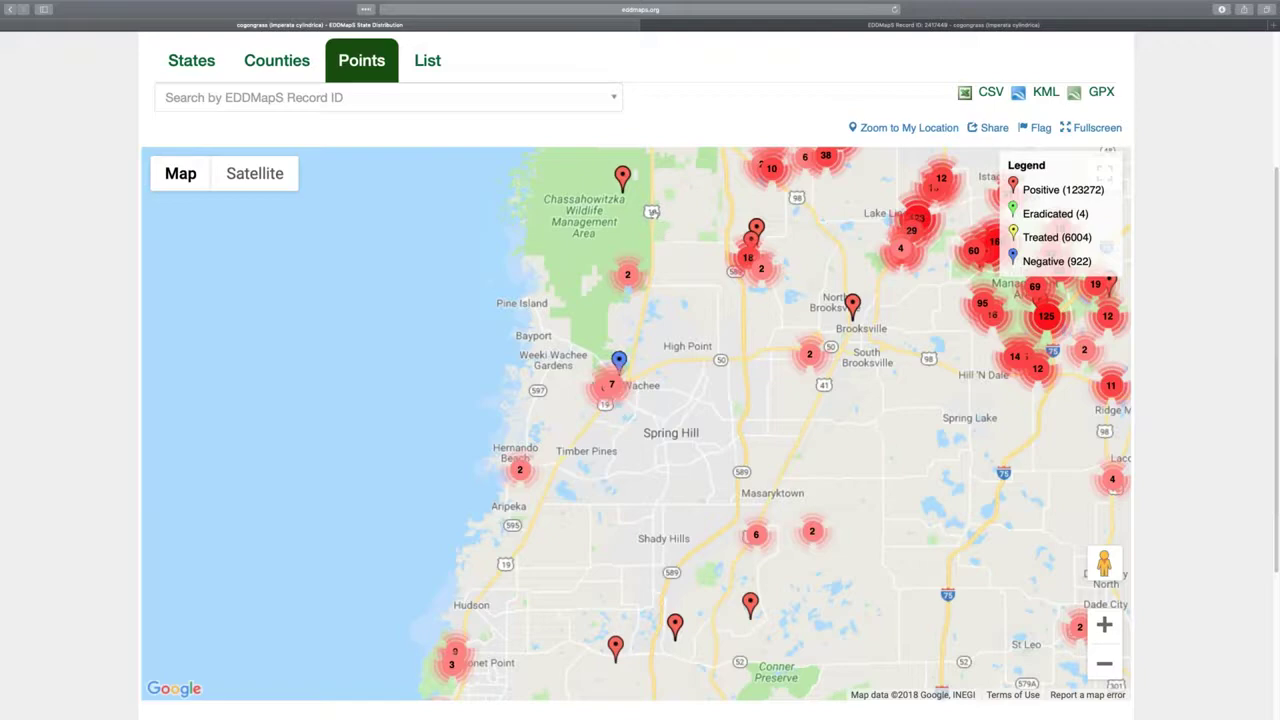
pyautogui.click(852, 303)
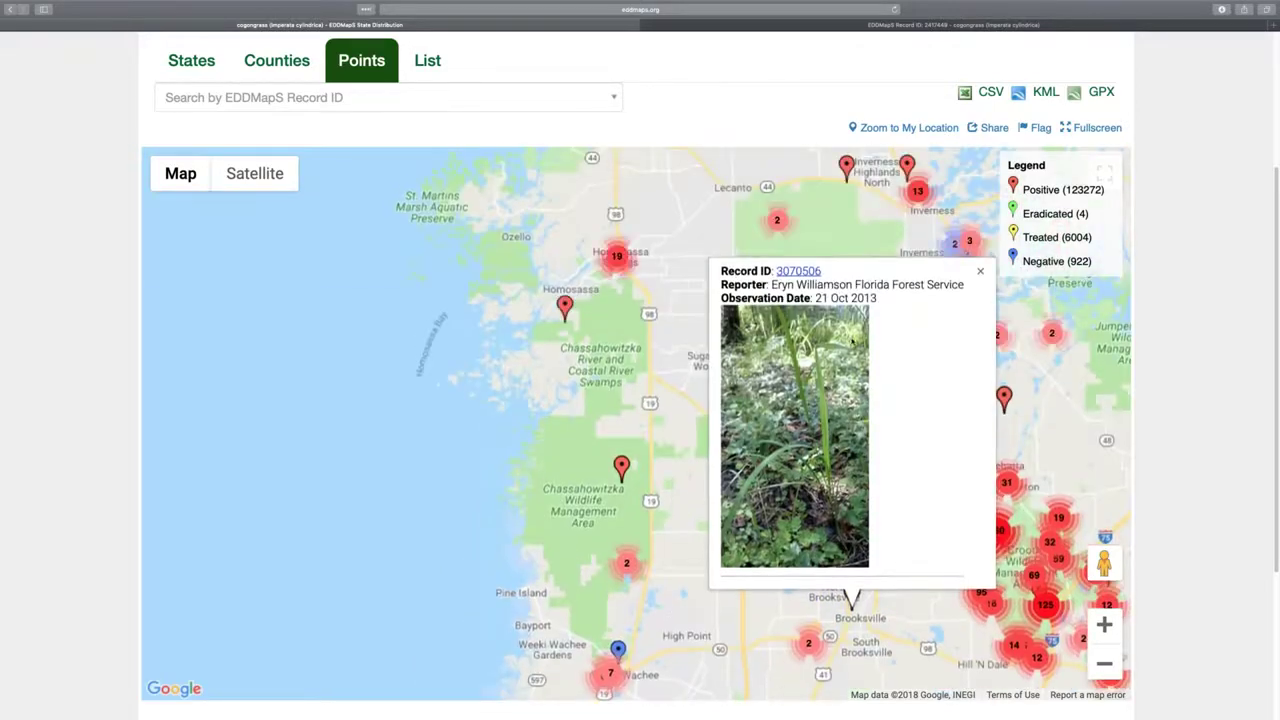
pyautogui.moveTo(839, 272); pyautogui.dragTo(776, 271)
pyautogui.press('super+c')
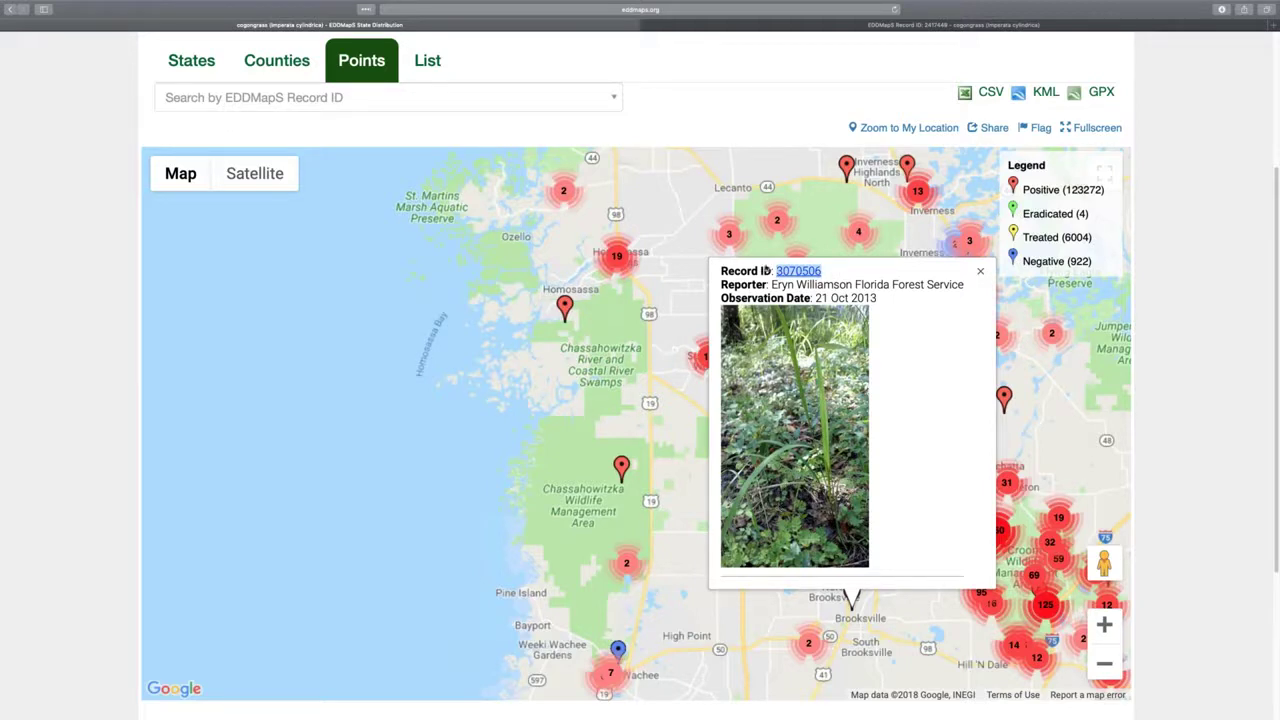
pyautogui.click(457, 100)
# Search for record ID 3070506 and select the matching result on the map
pyautogui.press('super+v')
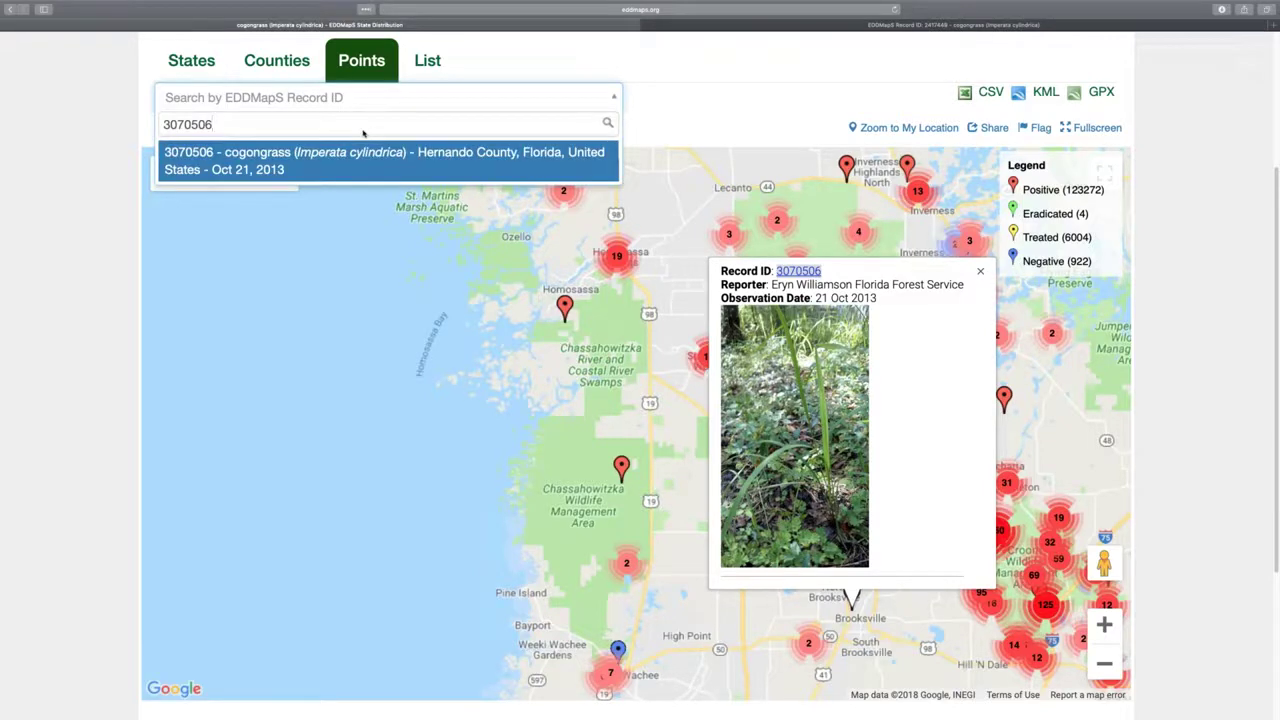
pyautogui.click(355, 152)
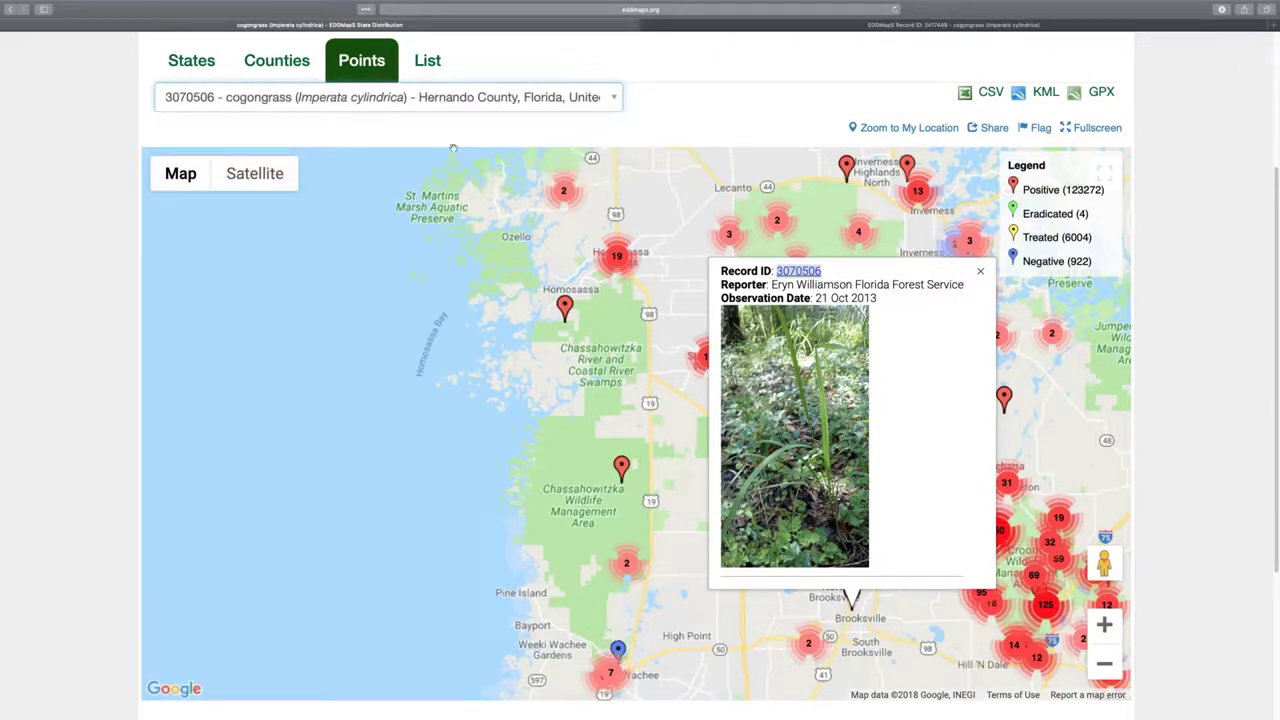
pyautogui.click(480, 170)
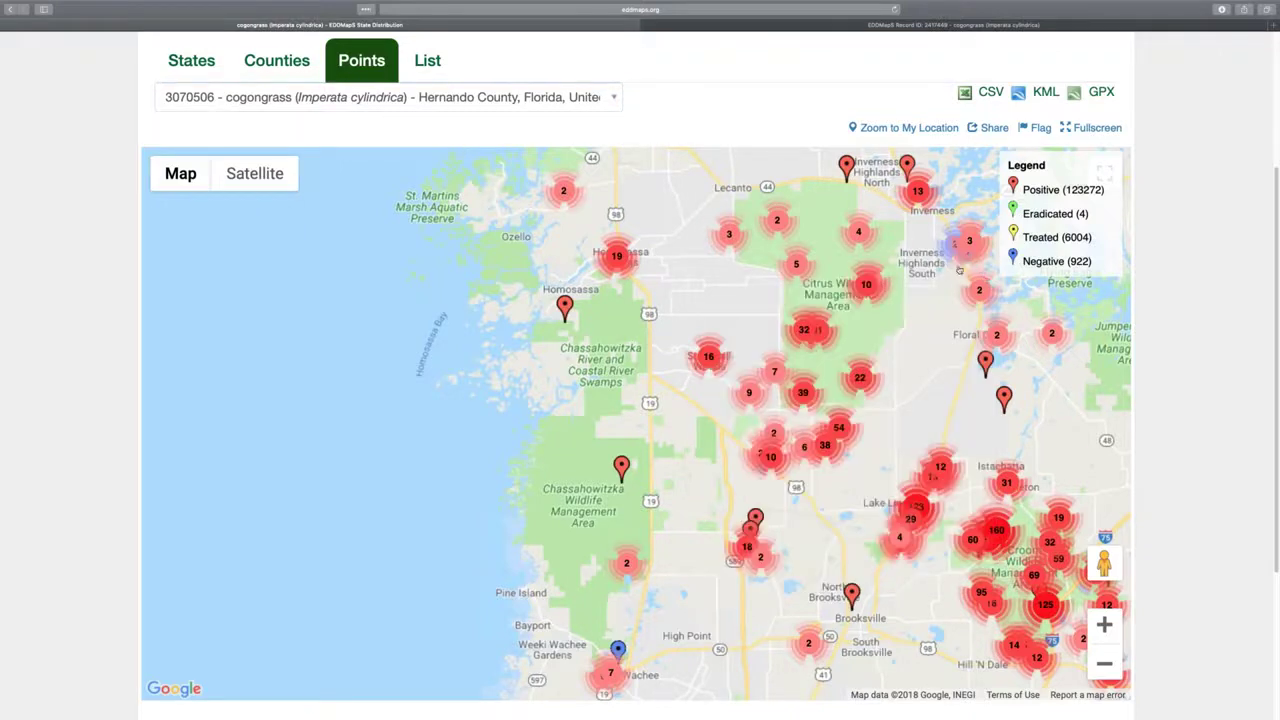
pyautogui.click(400, 95)
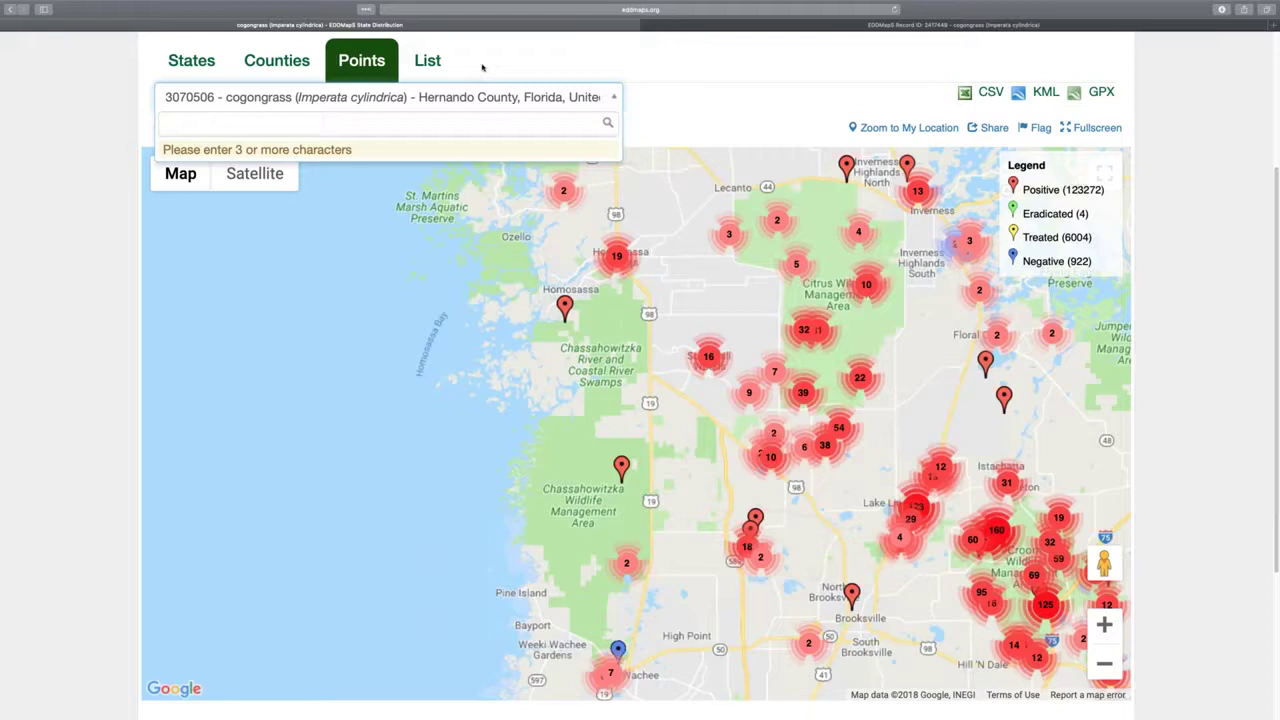
pyautogui.click(730, 71)
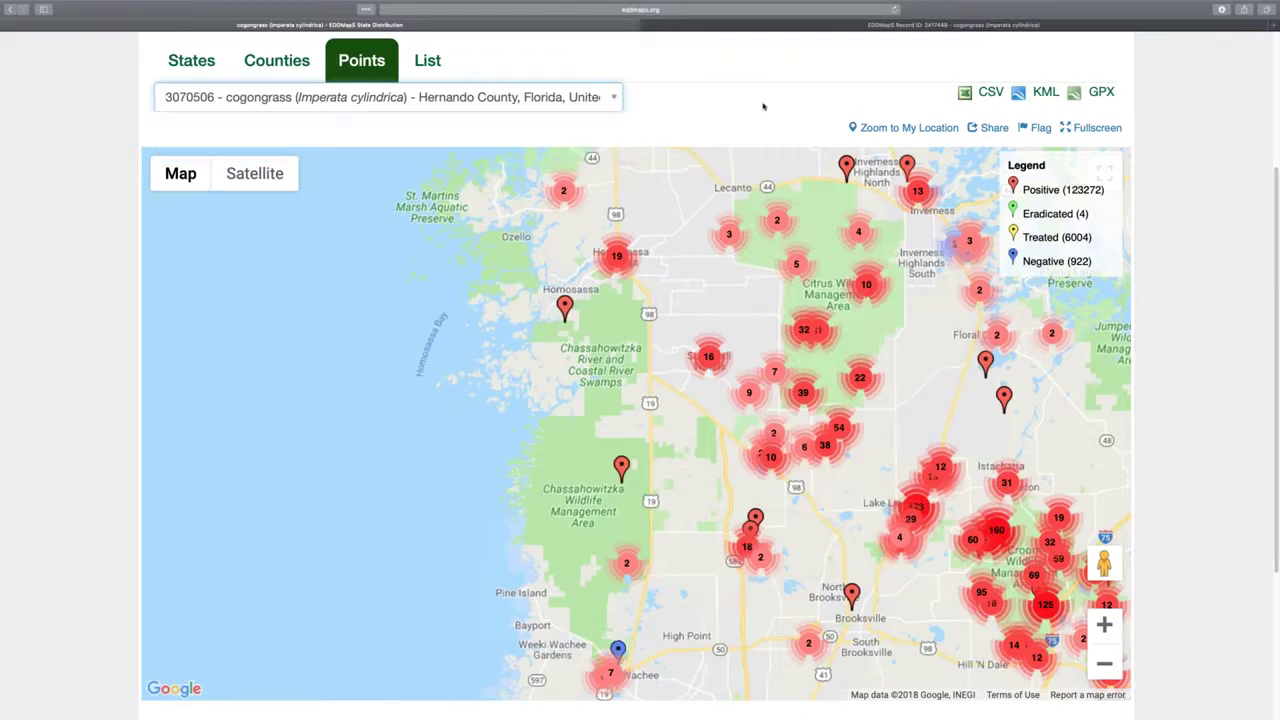
# Try Zoom to My Location, dismiss the geolocation error, and browse the cogongrass records list
pyautogui.click(900, 128)
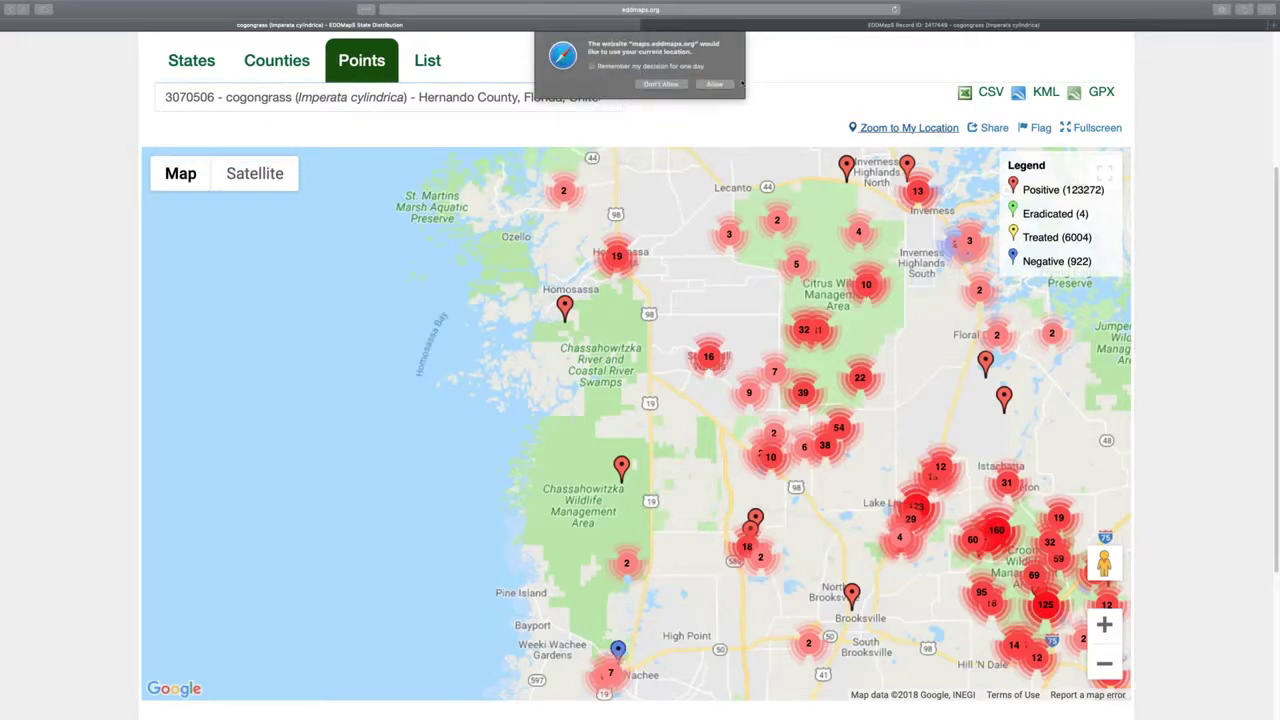
pyautogui.click(662, 84)
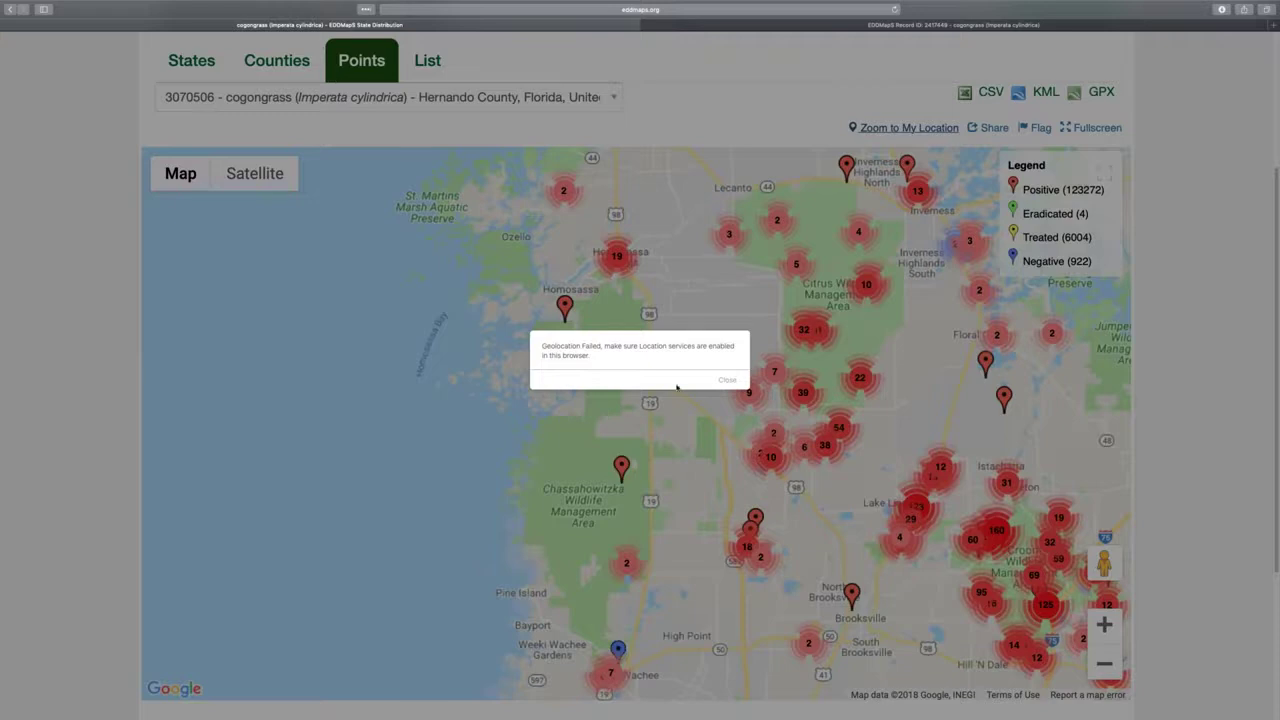
pyautogui.click(741, 379)
pyautogui.click(427, 62)
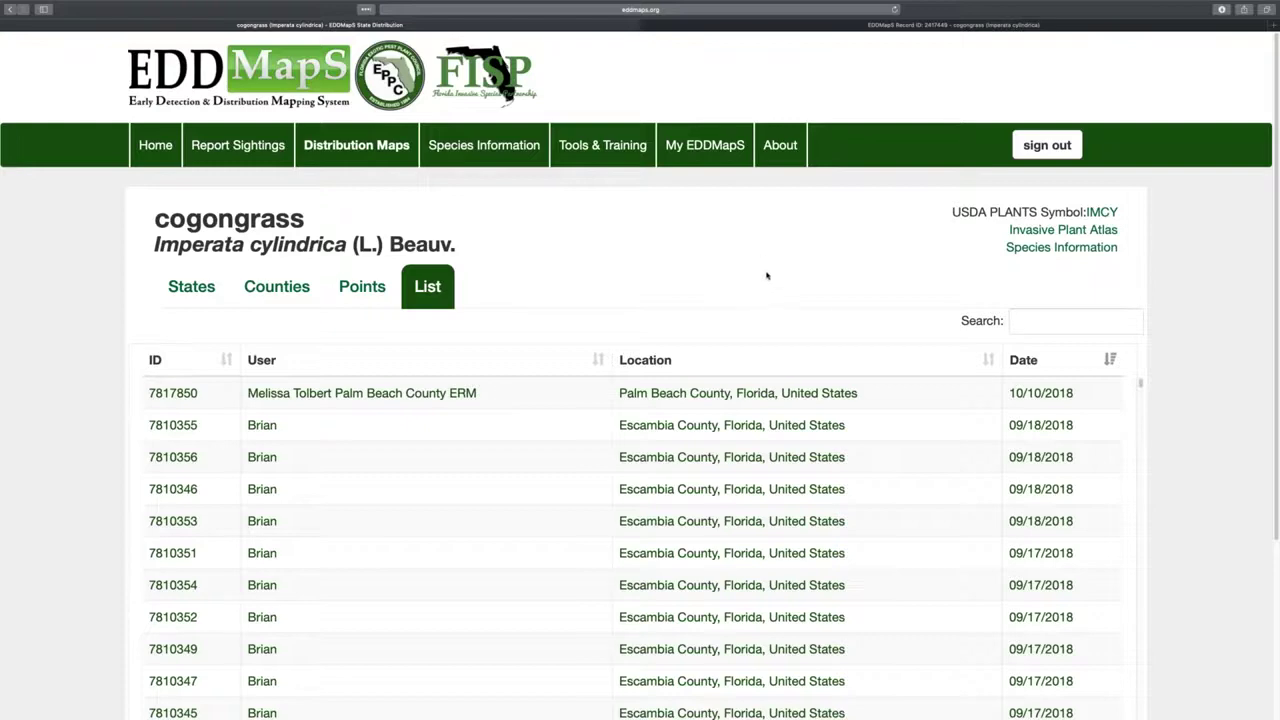
pyautogui.scroll(-3, 768, 285)
pyautogui.scroll(-10, 760, 330)
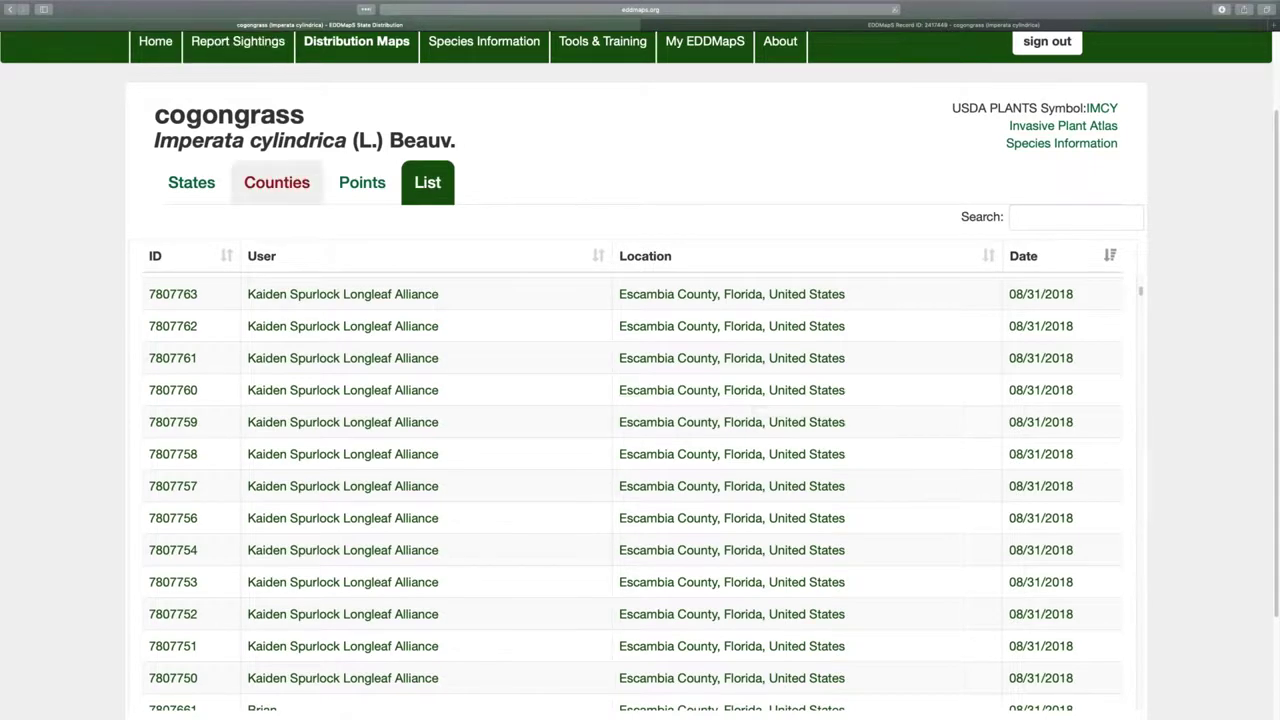
# Show the cogongrass county Distribution map and look over the green-shaded Gulf state counties
pyautogui.click(277, 182)
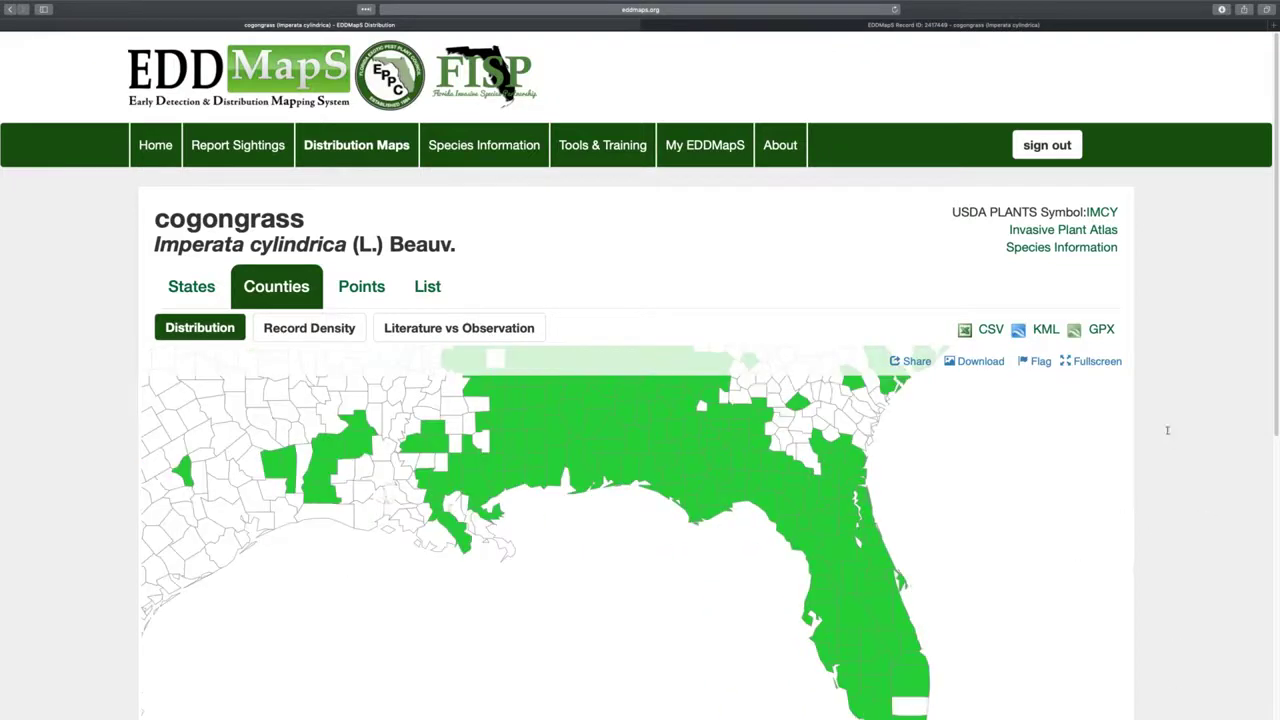
pyautogui.scroll(-3, 1200, 420)
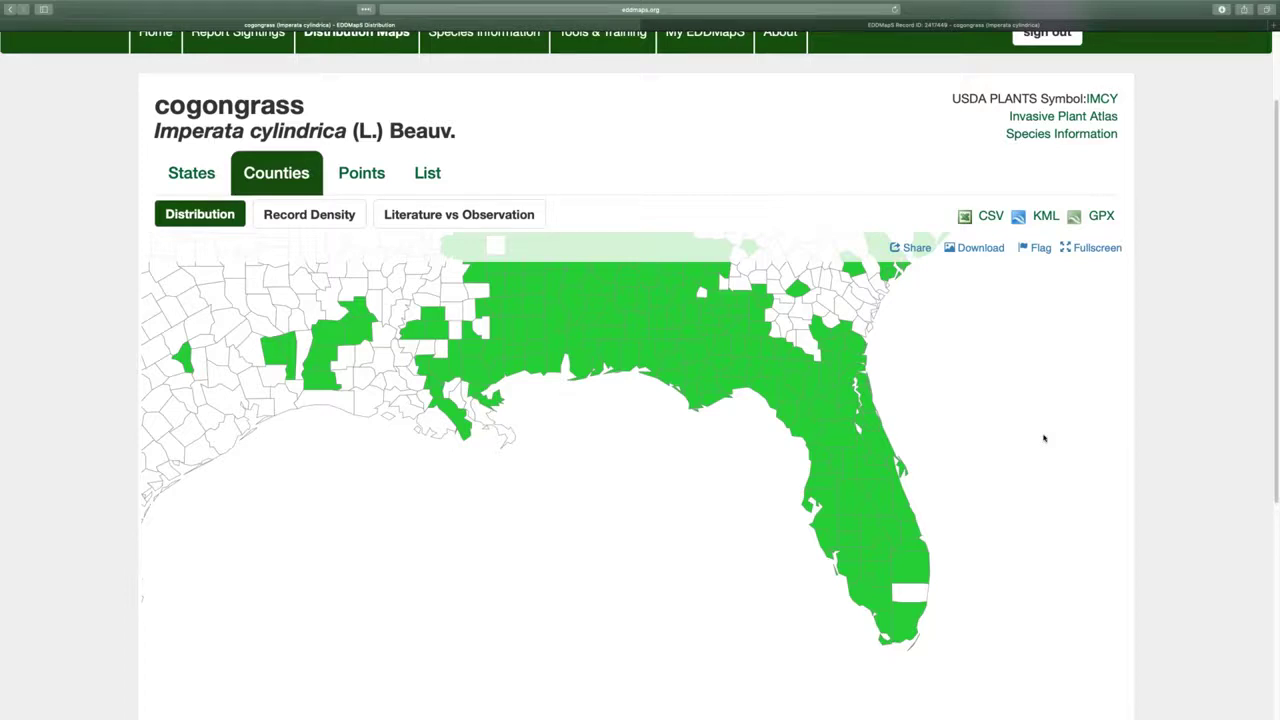
pyautogui.scroll(2, 1091, 329)
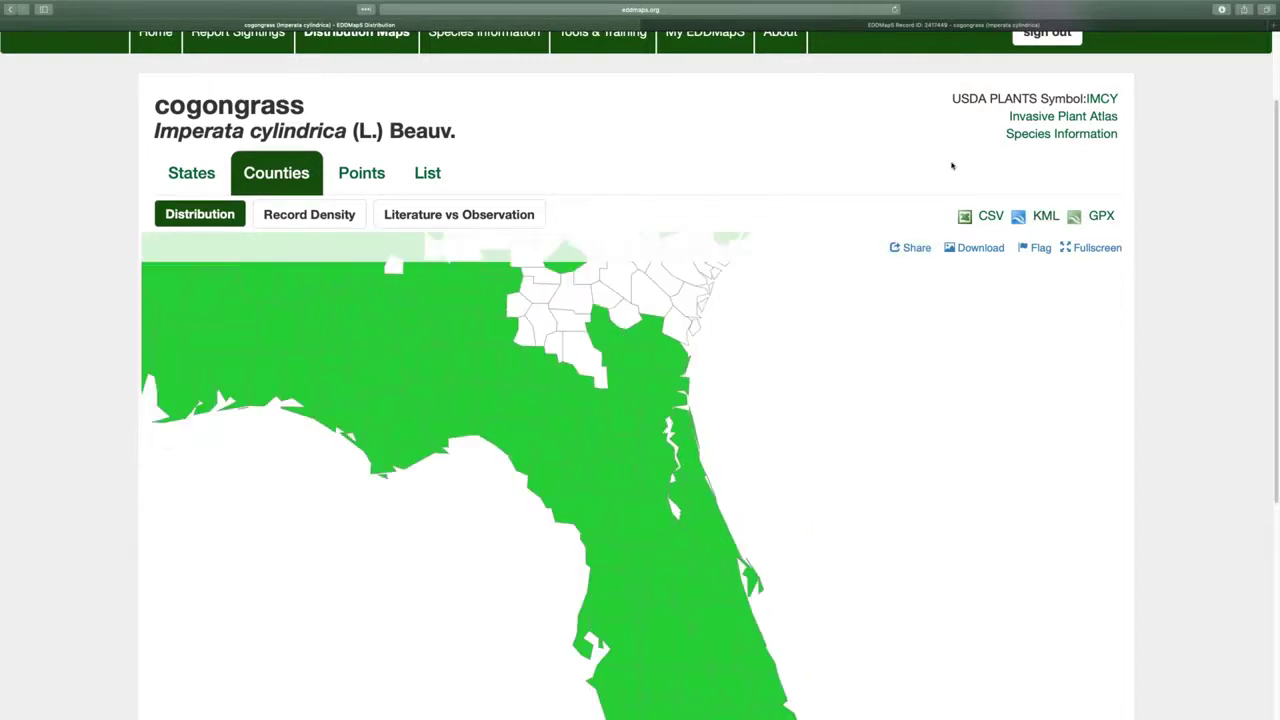
pyautogui.scroll(2, 1277, 85)
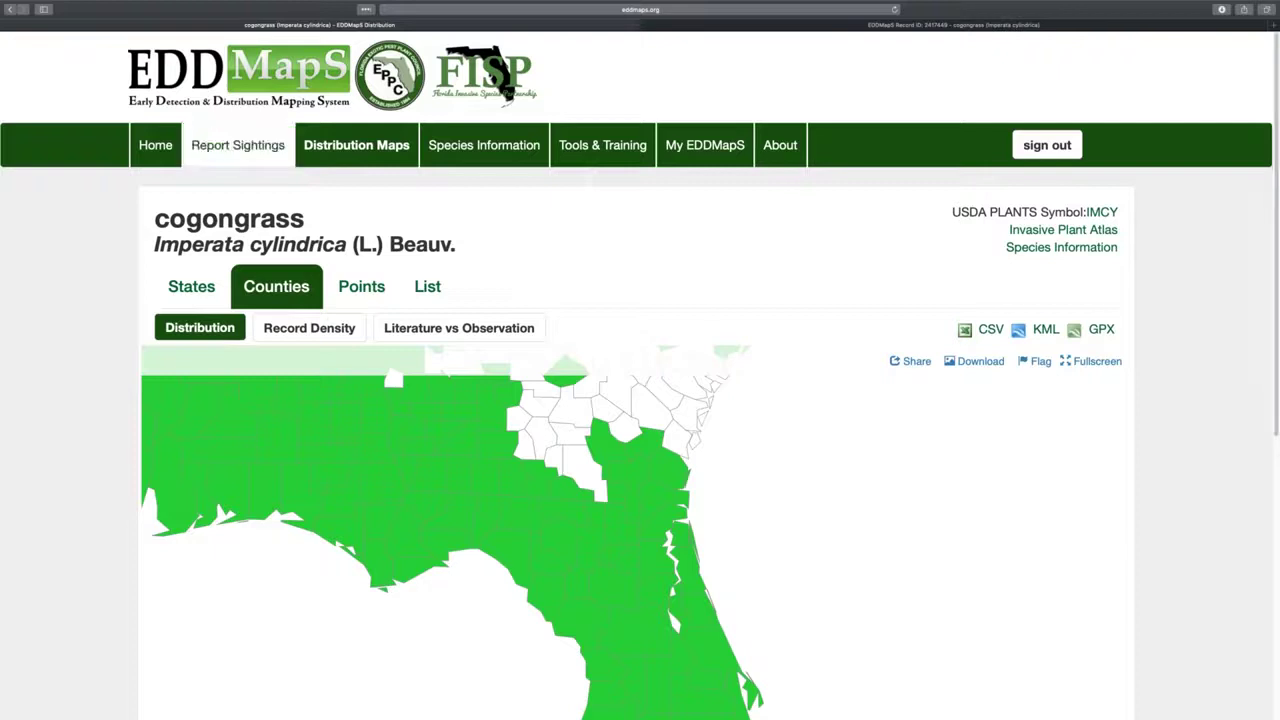
# Open Species Information, scroll down the species table and select tree-of-heaven
pyautogui.click(467, 148)
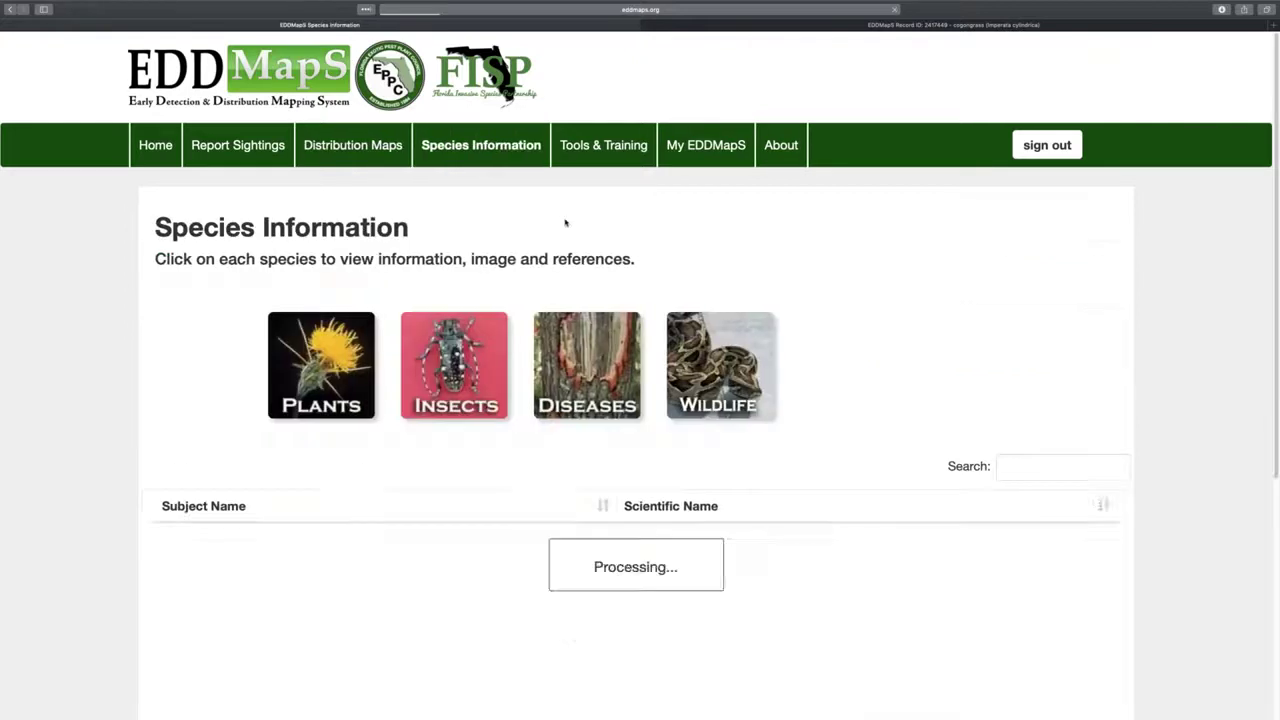
pyautogui.scroll(-3, 857, 266)
pyautogui.scroll(-10, 371, 477)
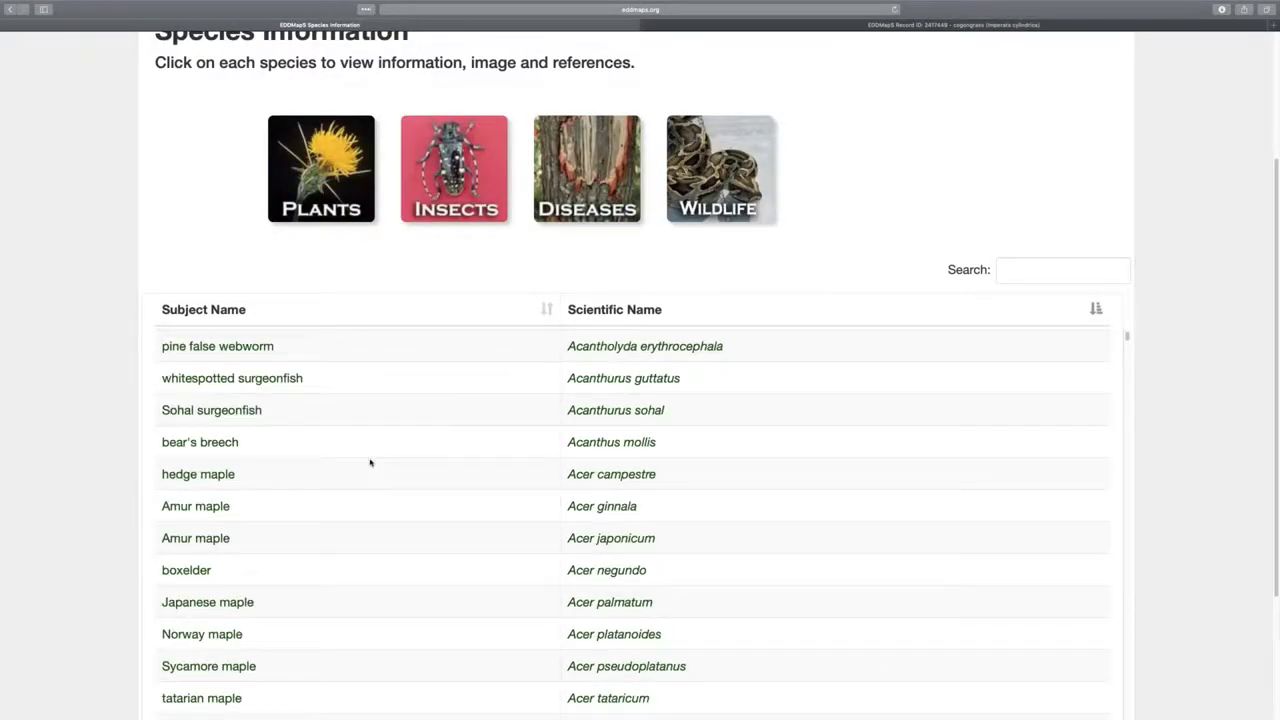
pyautogui.scroll(-8, 371, 453)
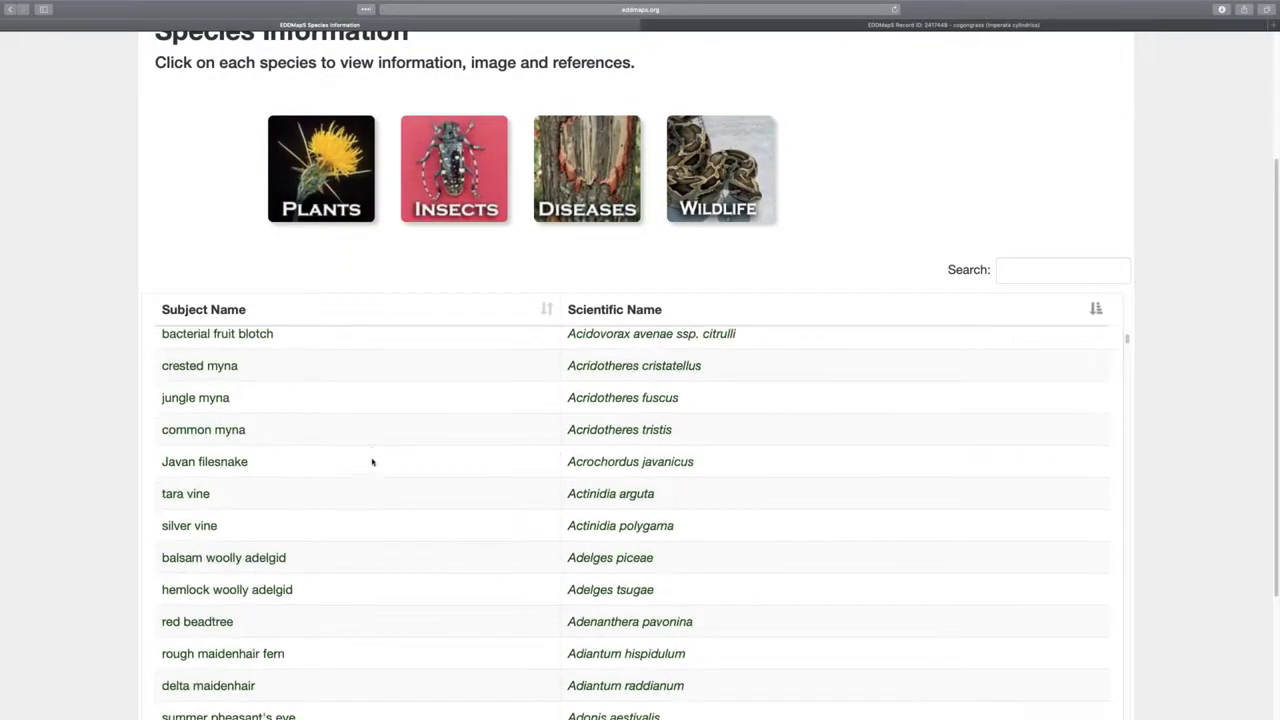
pyautogui.scroll(-7, 372, 461)
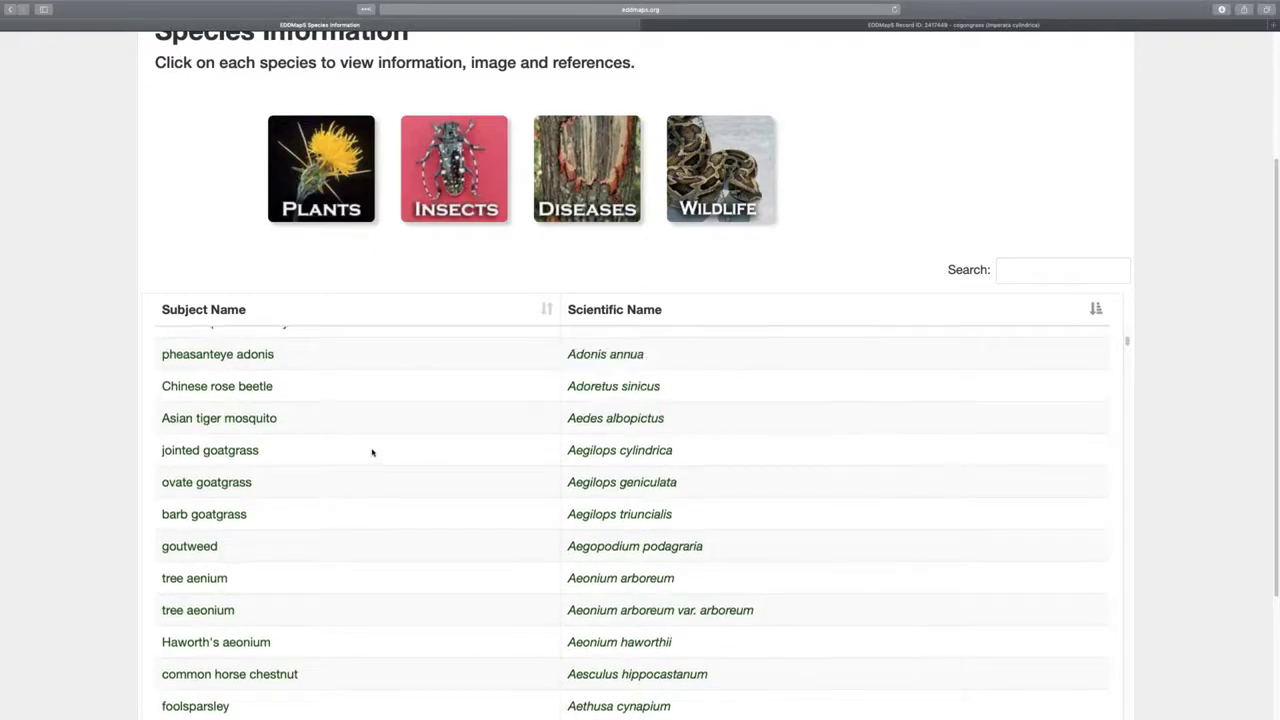
pyautogui.scroll(-7, 322, 400)
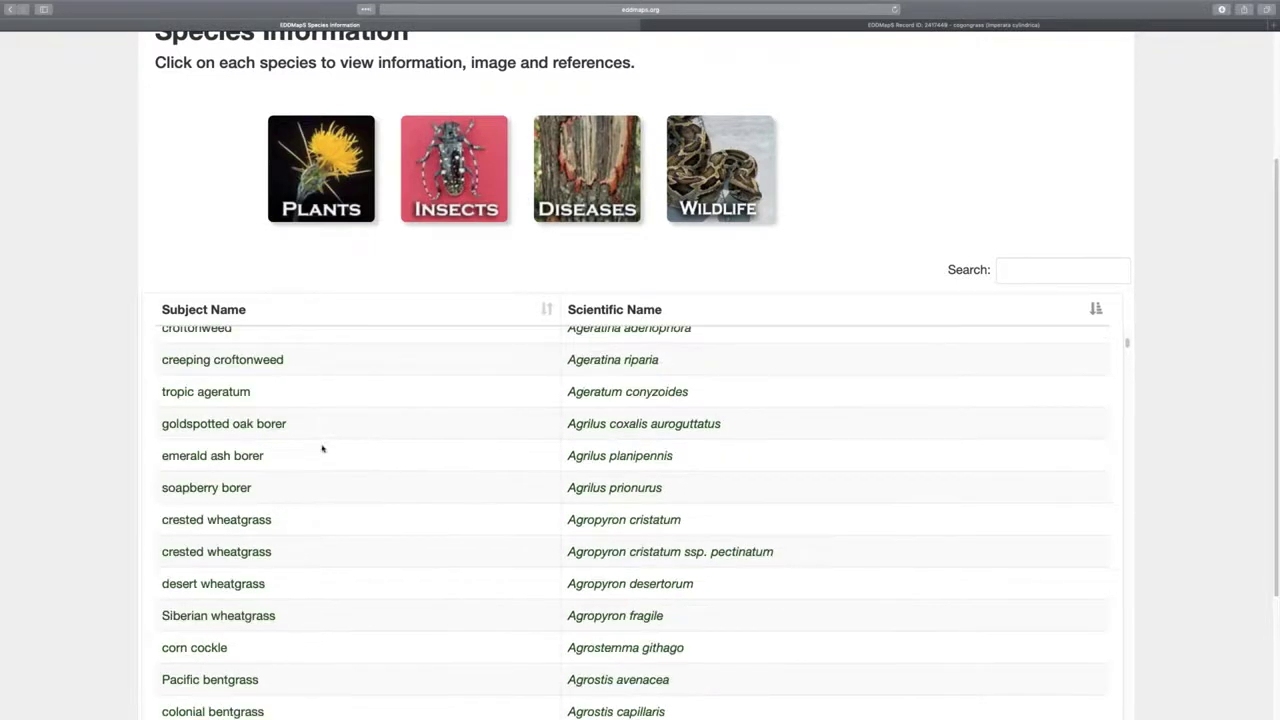
pyautogui.scroll(-2, 325, 443)
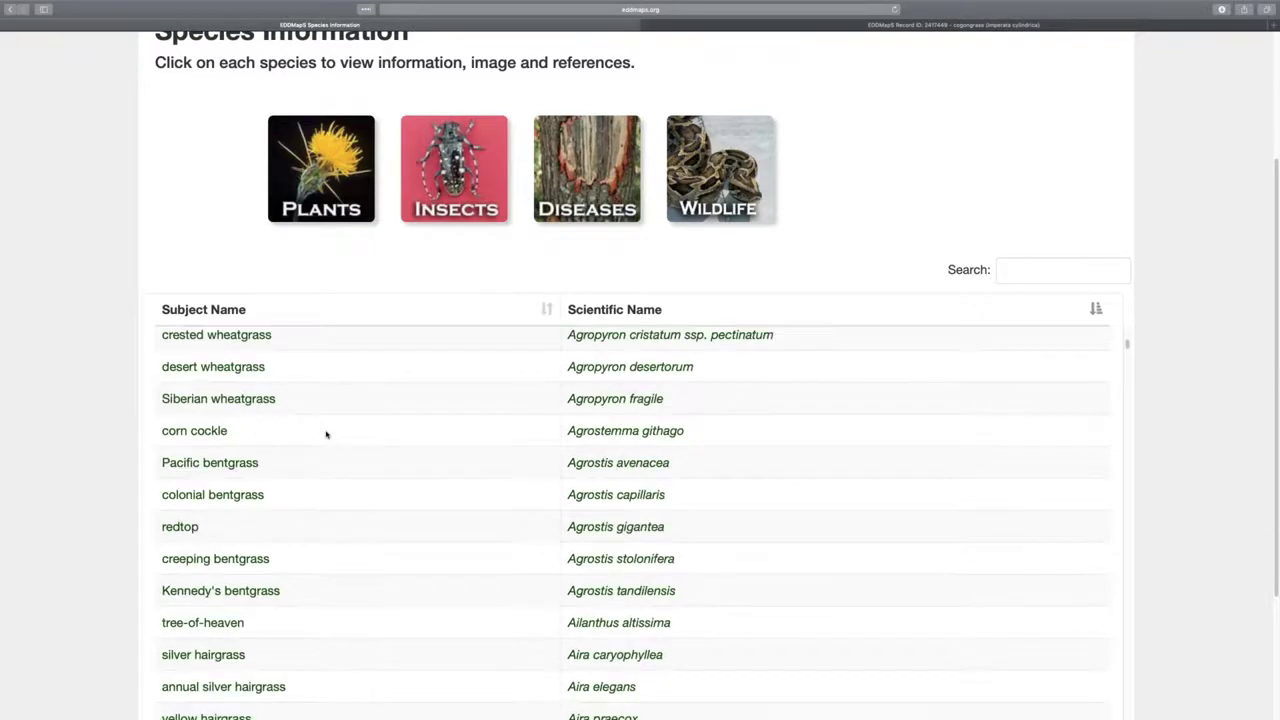
pyautogui.click(216, 624)
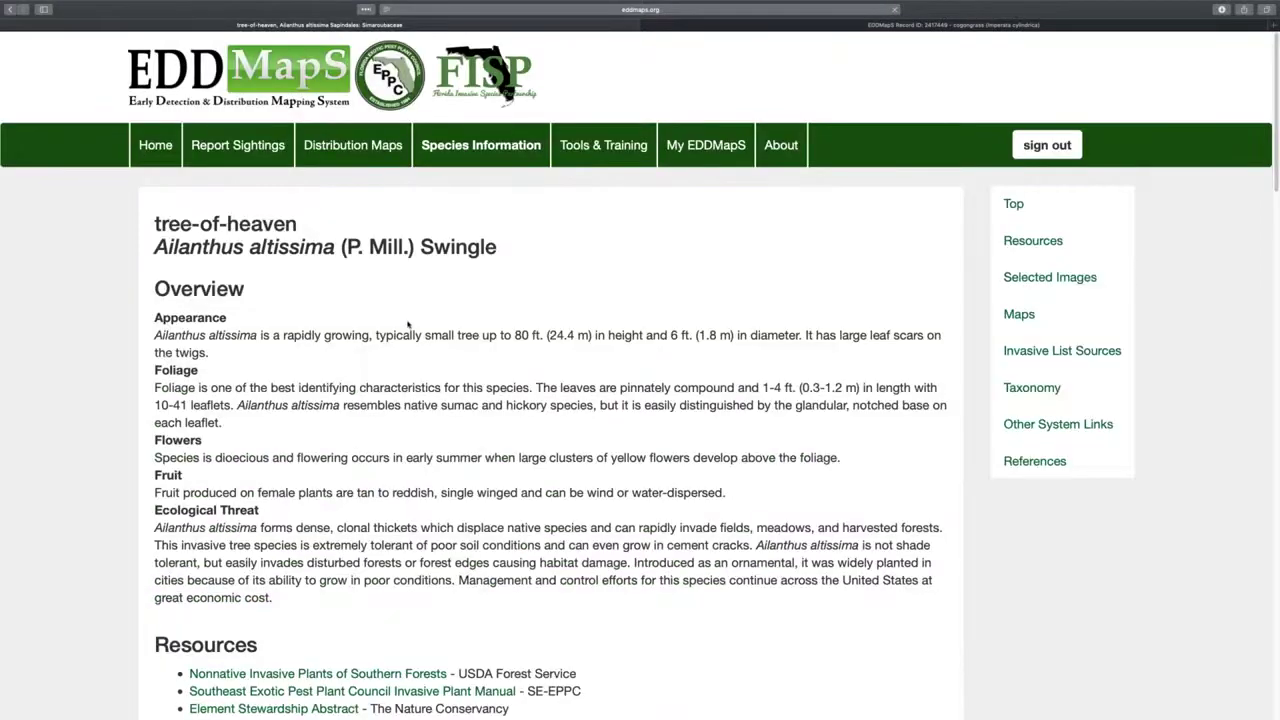
# Scroll down through the tree-of-heaven profile to review its overview and resources
pyautogui.scroll(-4, 692, 469)
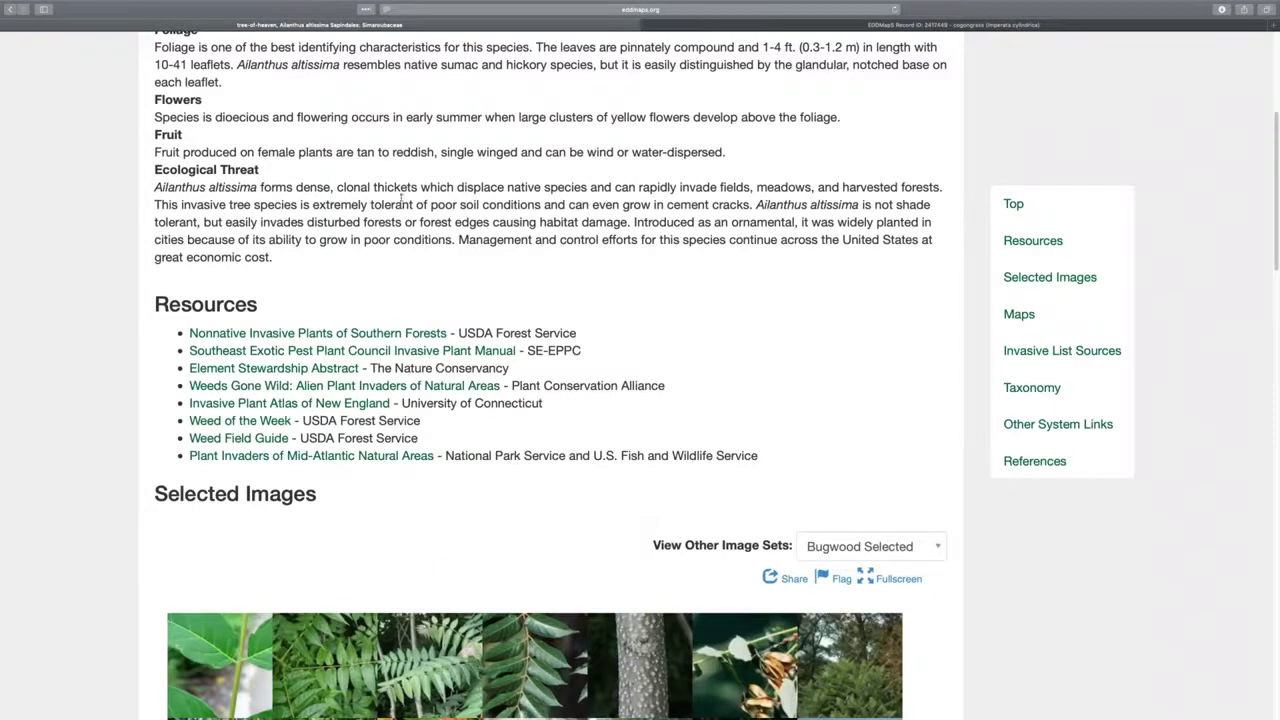
pyautogui.scroll(-6, 447, 517)
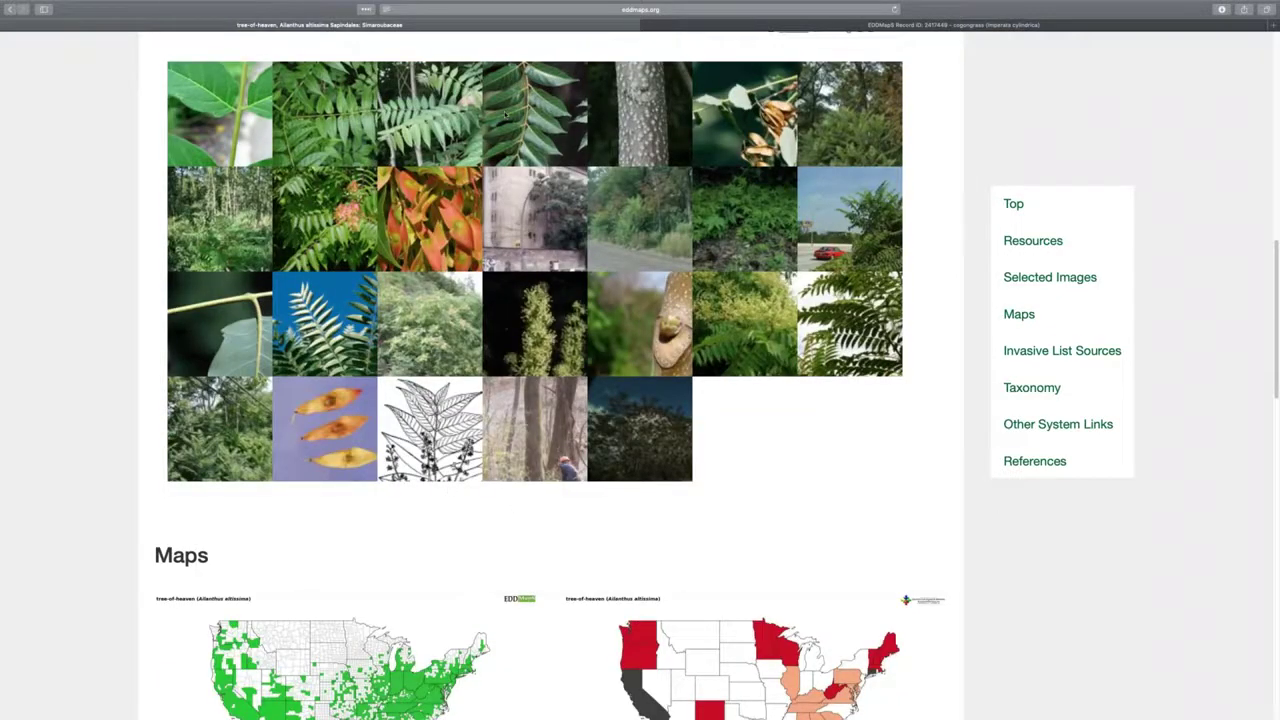
pyautogui.scroll(-3, 620, 395)
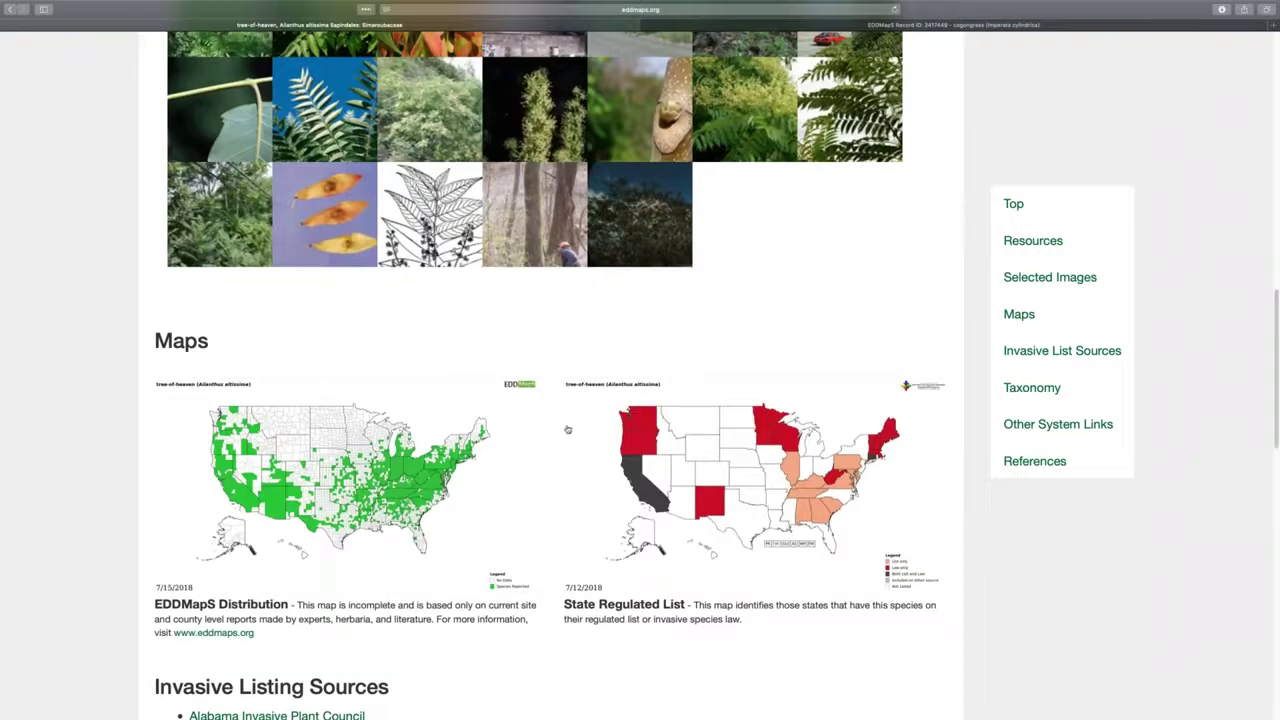
pyautogui.scroll(-1, 568, 430)
pyautogui.scroll(-4, 568, 430)
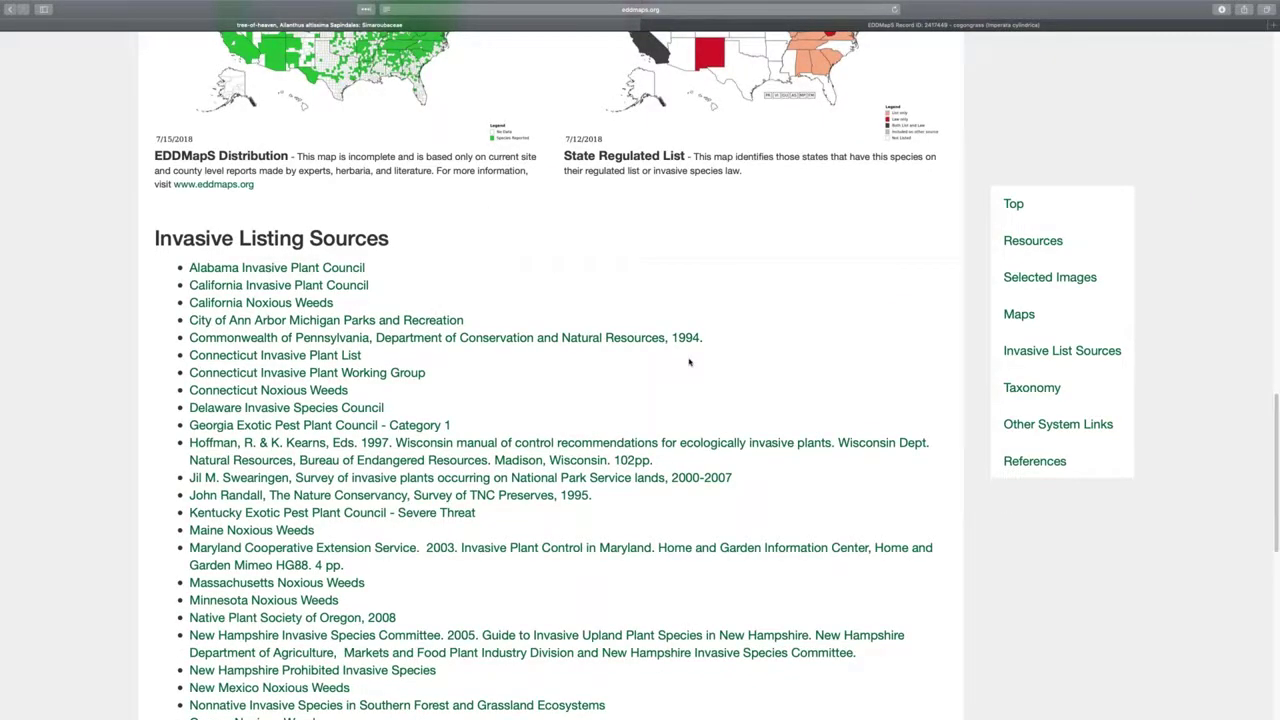
pyautogui.scroll(-3, 755, 408)
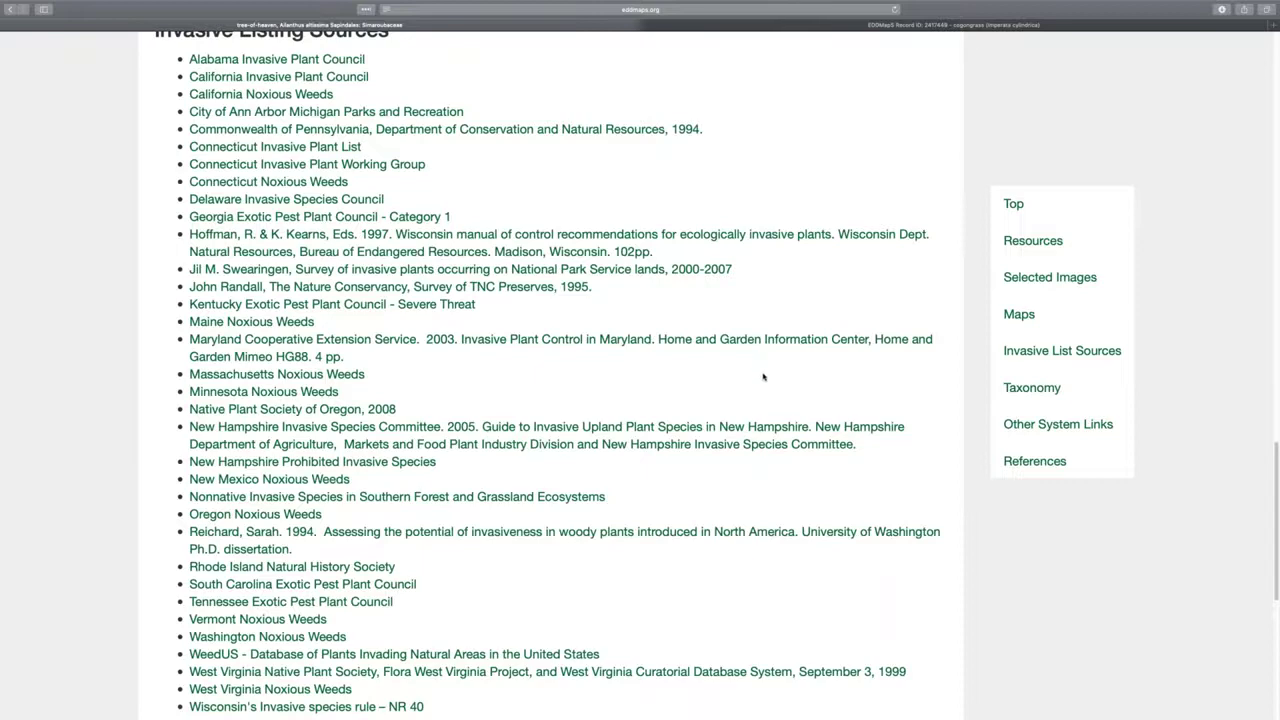
pyautogui.scroll(-2, 762, 373)
# Return to the top and go to the Tools and Training Materials page
pyautogui.scroll(10, 763, 372)
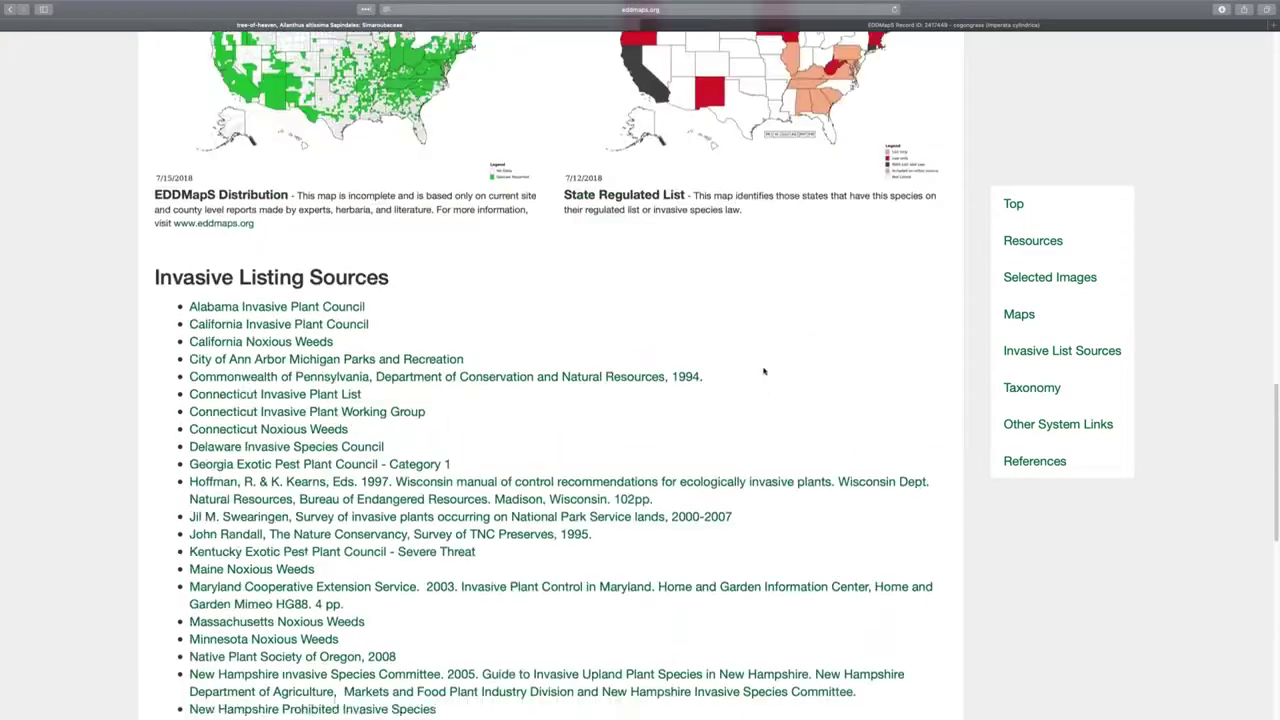
pyautogui.scroll(10, 763, 372)
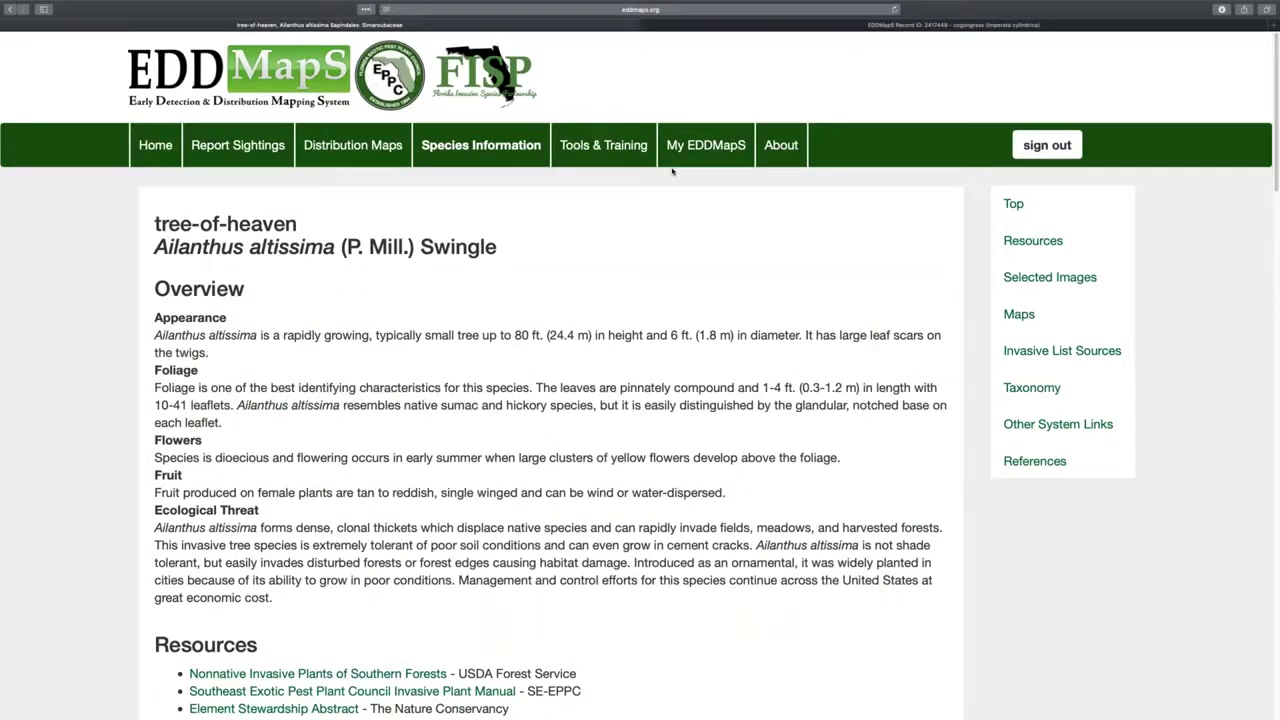
pyautogui.click(598, 150)
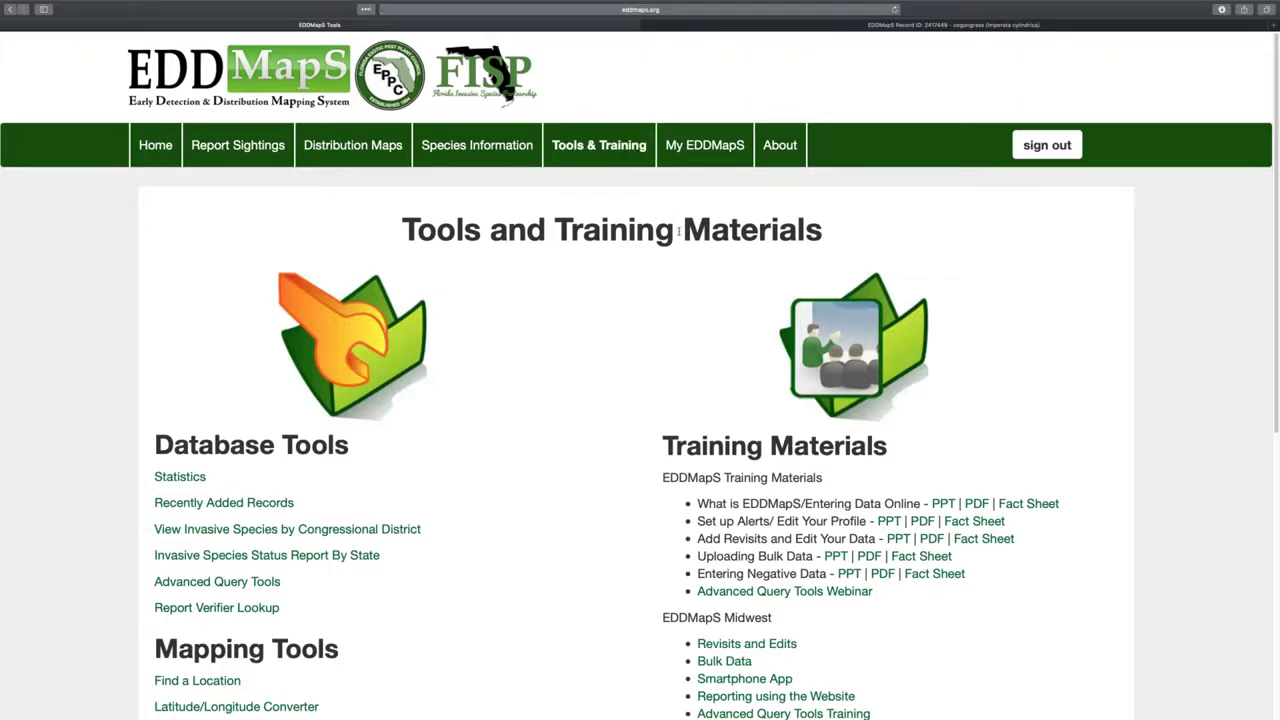
pyautogui.scroll(-4, 536, 400)
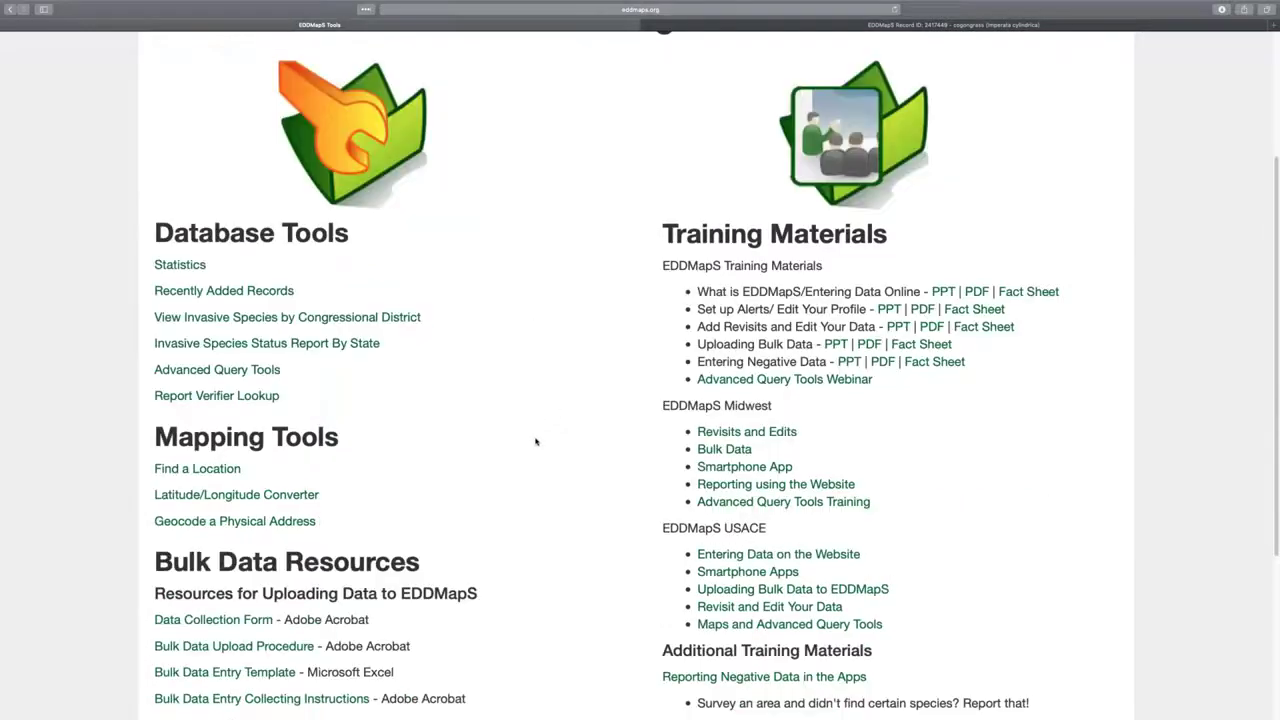
# Open Advanced Query Tools and pick one reporter from the Reporter search dropdown
pyautogui.click(205, 369)
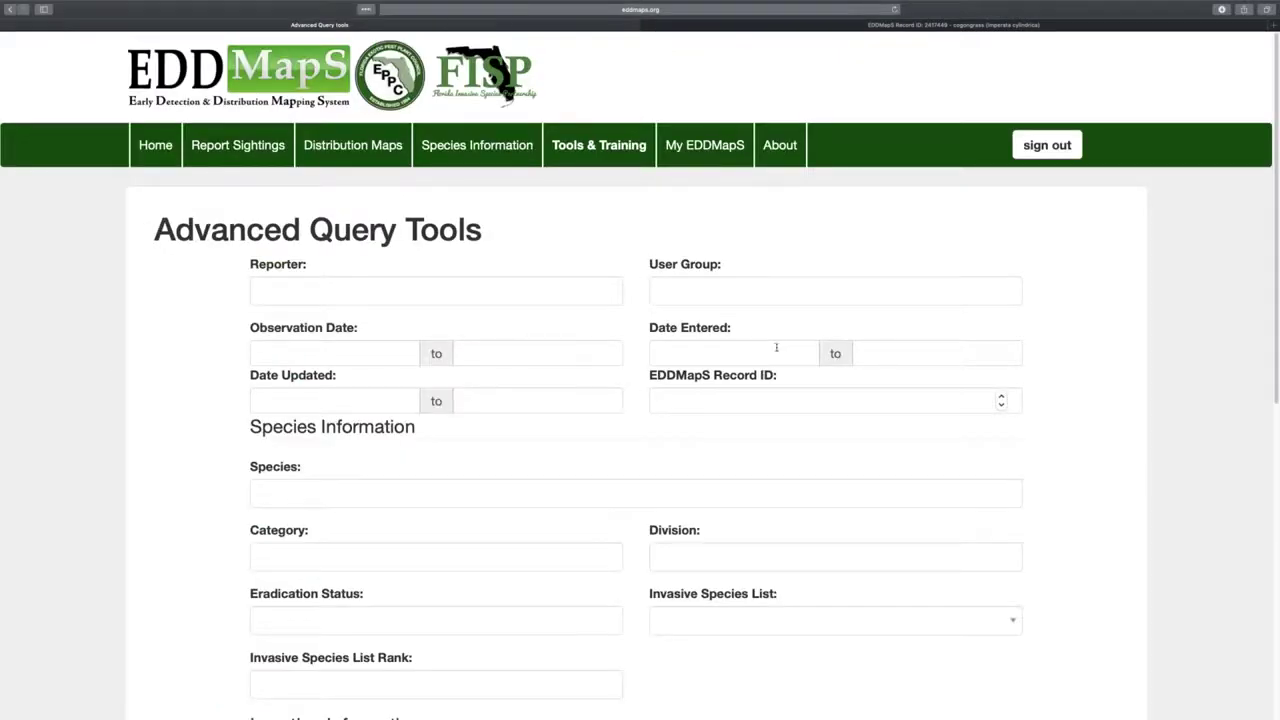
pyautogui.click(510, 290)
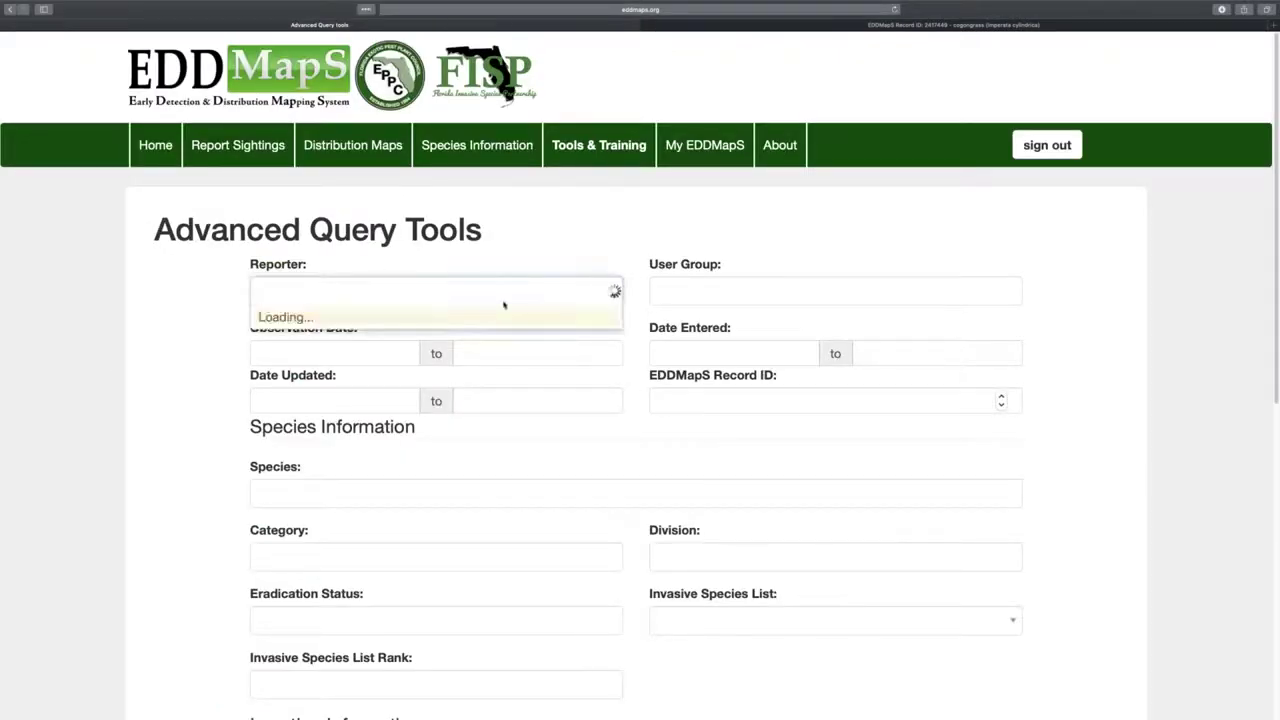
pyautogui.write('k')
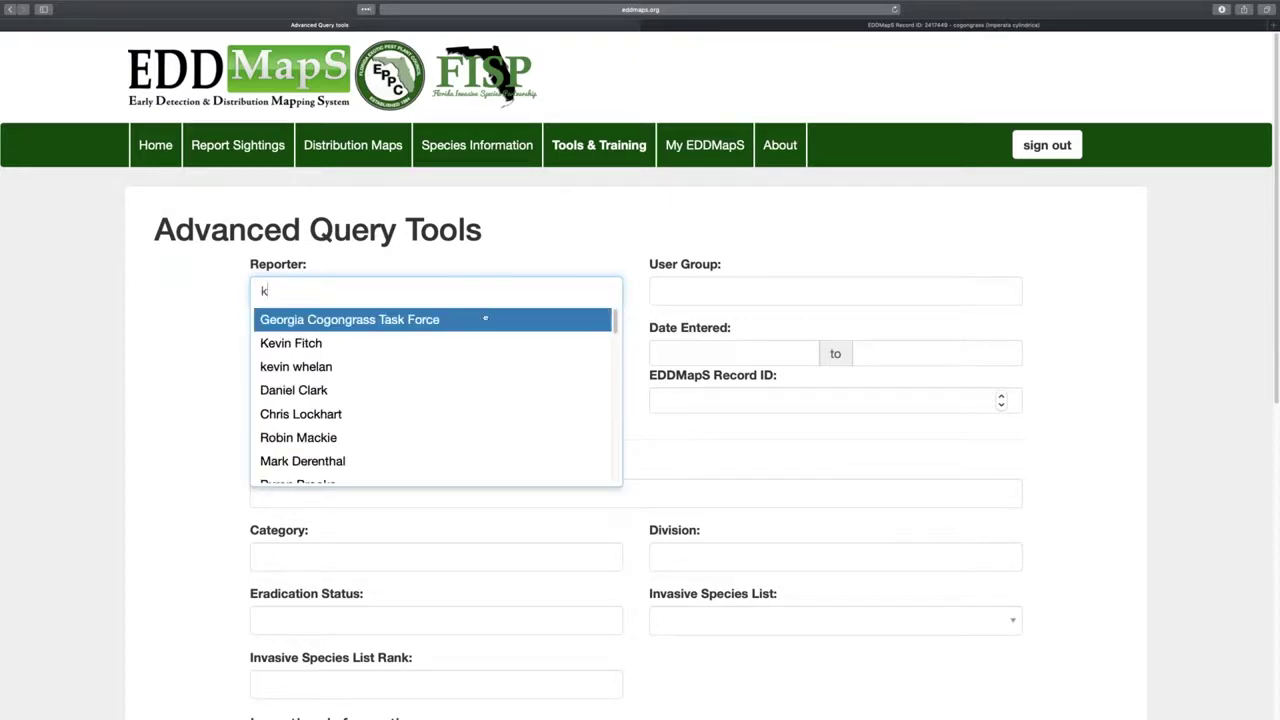
pyautogui.press('BackSpace')
pyautogui.write('chr')
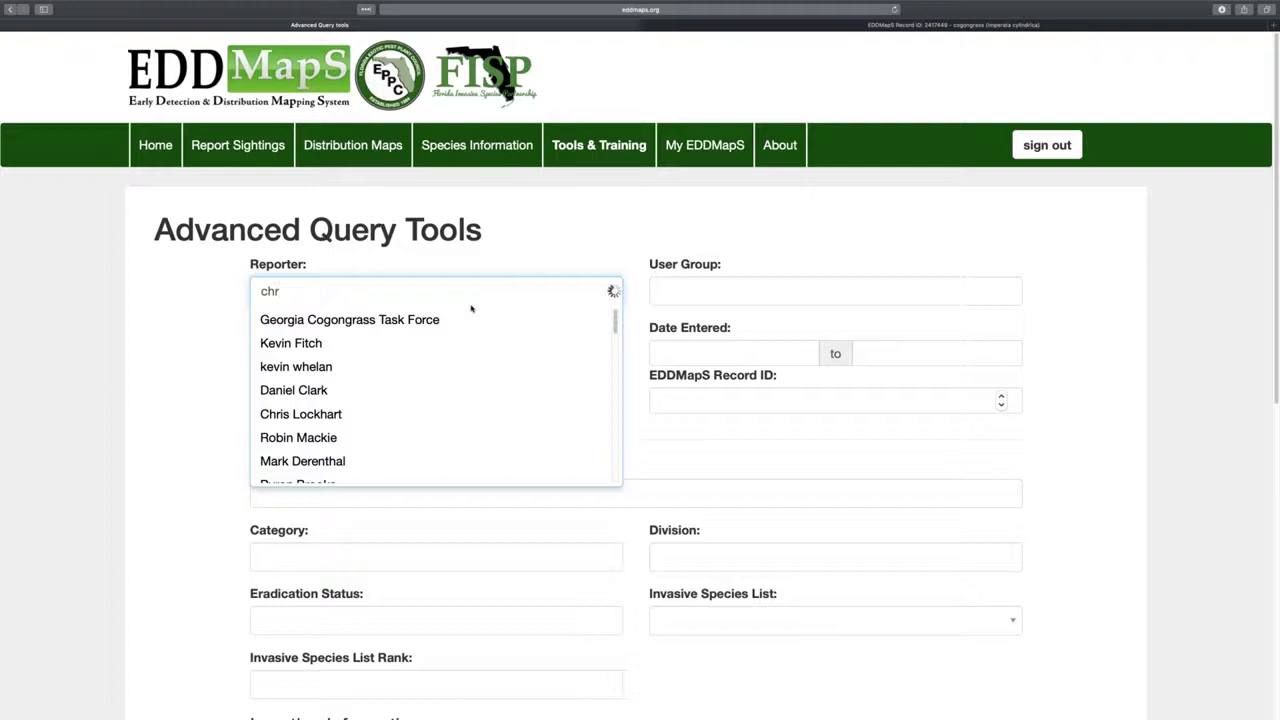
pyautogui.click(386, 322)
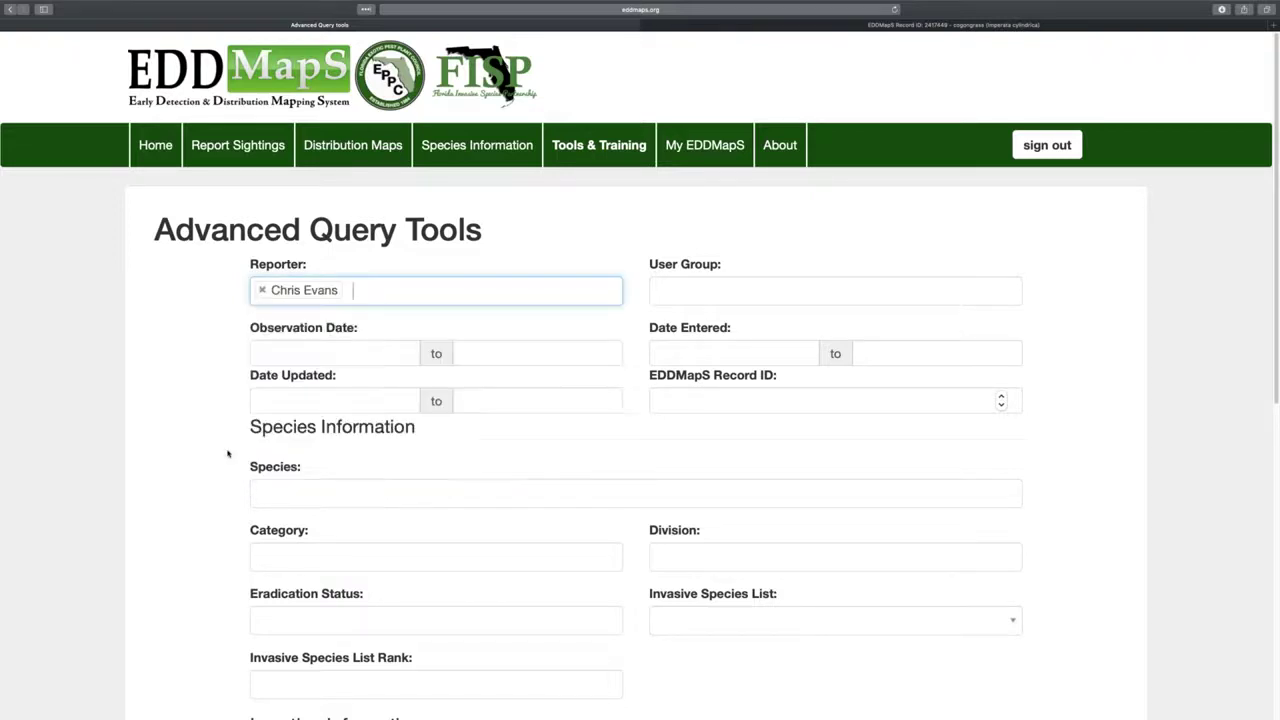
pyautogui.scroll(-10, 193, 390)
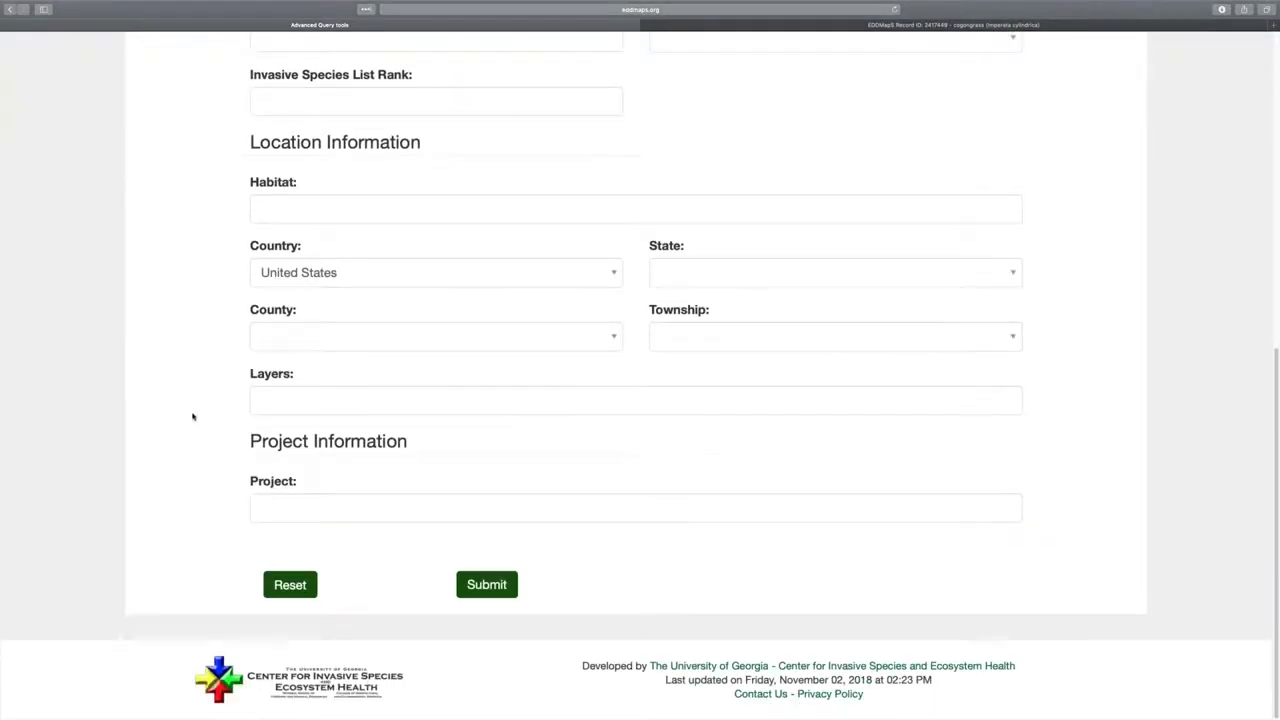
# Submit the reporter query and view the 5021-record results map
pyautogui.click(490, 581)
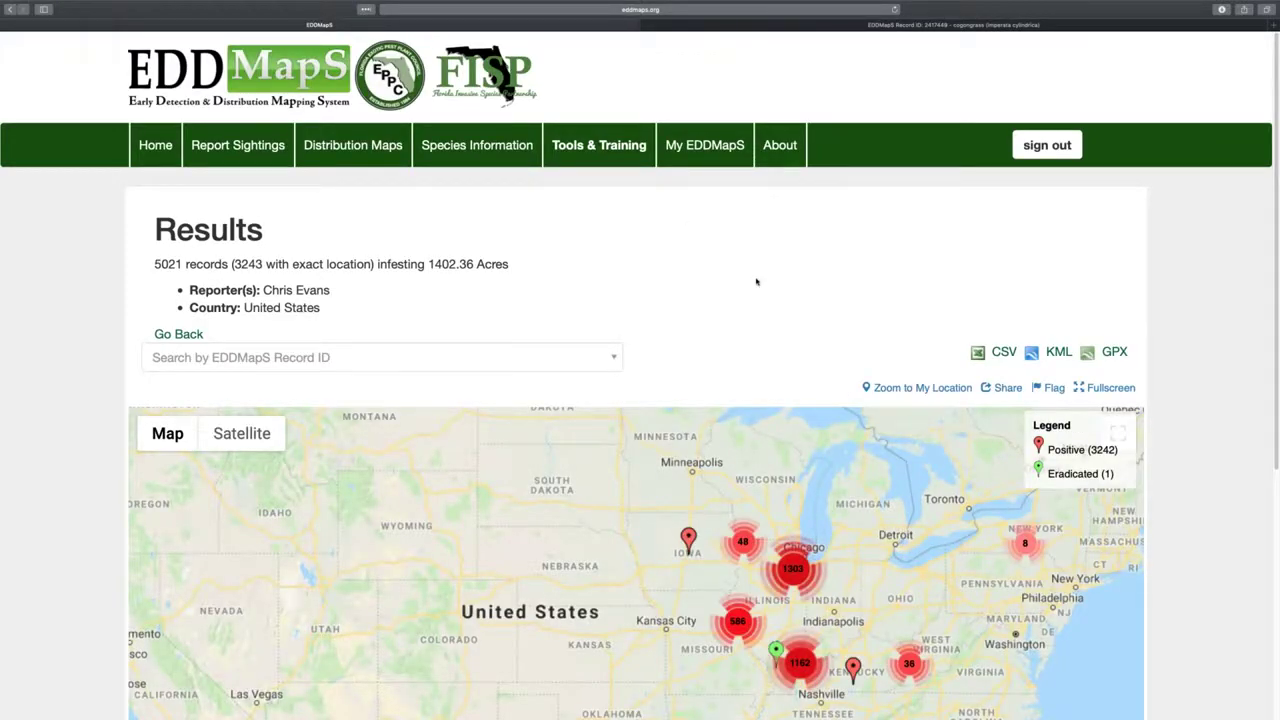
pyautogui.scroll(-3, 758, 283)
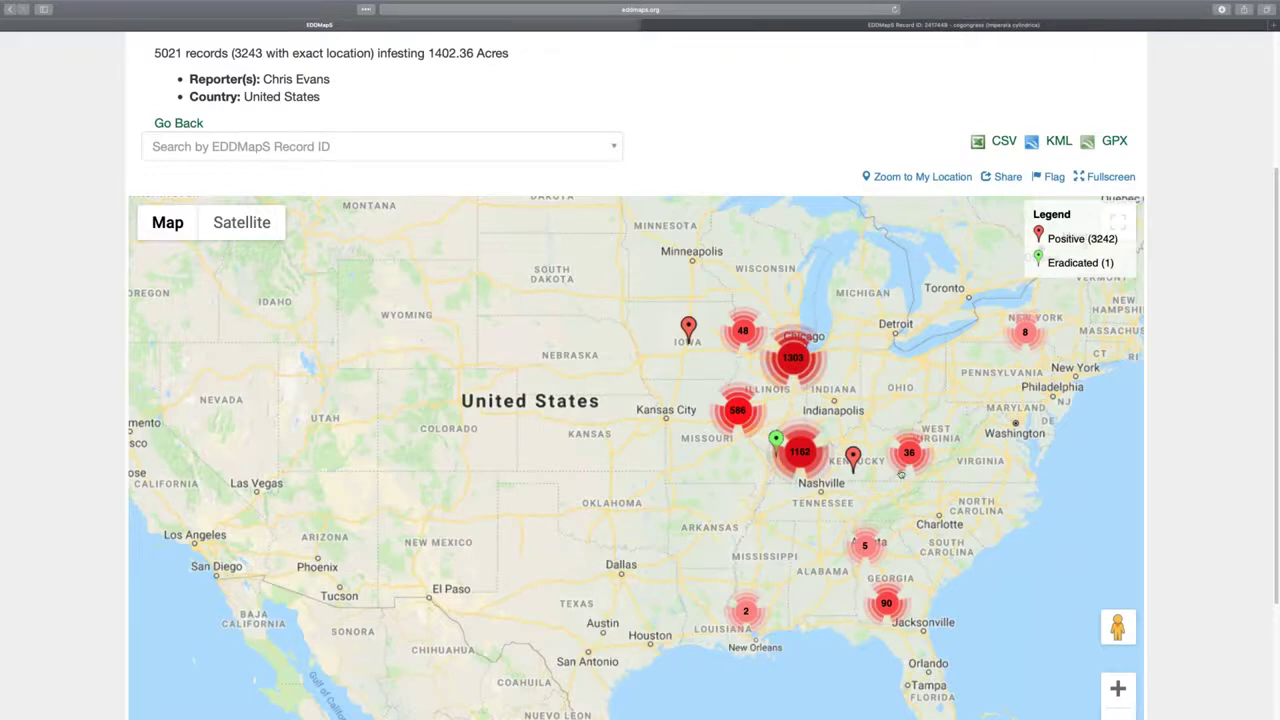
pyautogui.scroll(1, 628, 136)
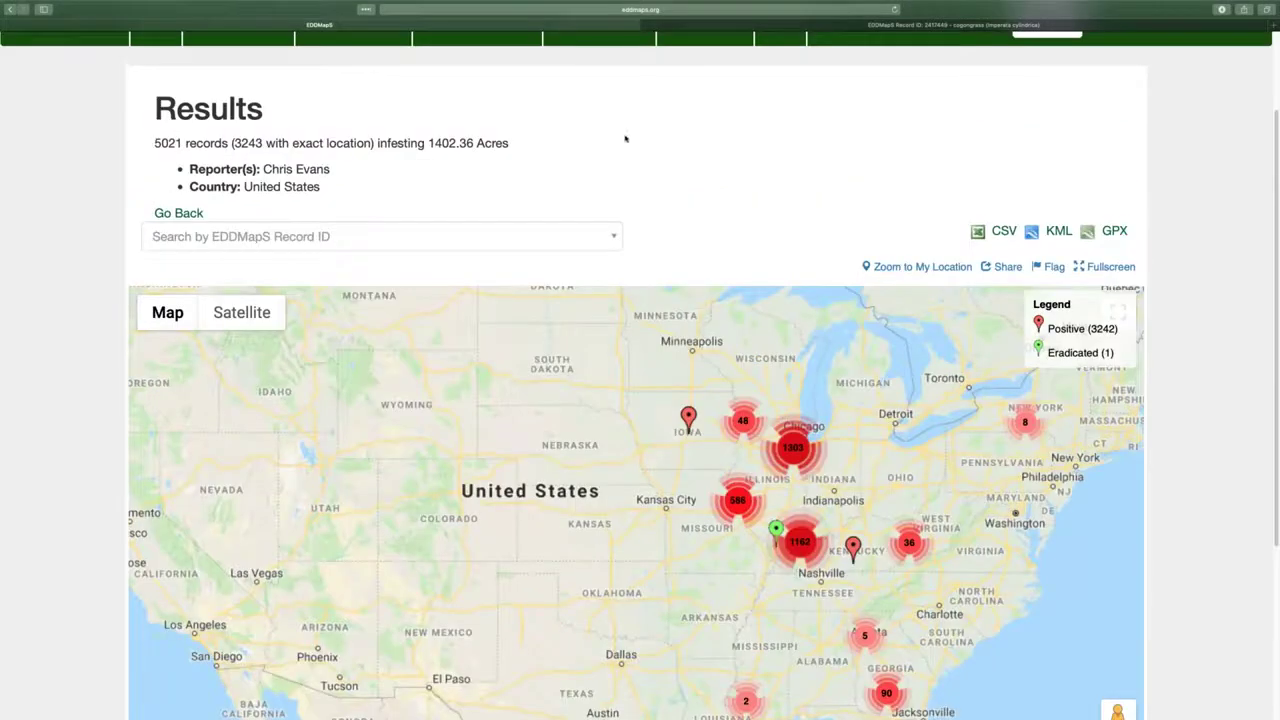
# Go back to the query form and set the State filter to Georgia
pyautogui.click(9, 9)
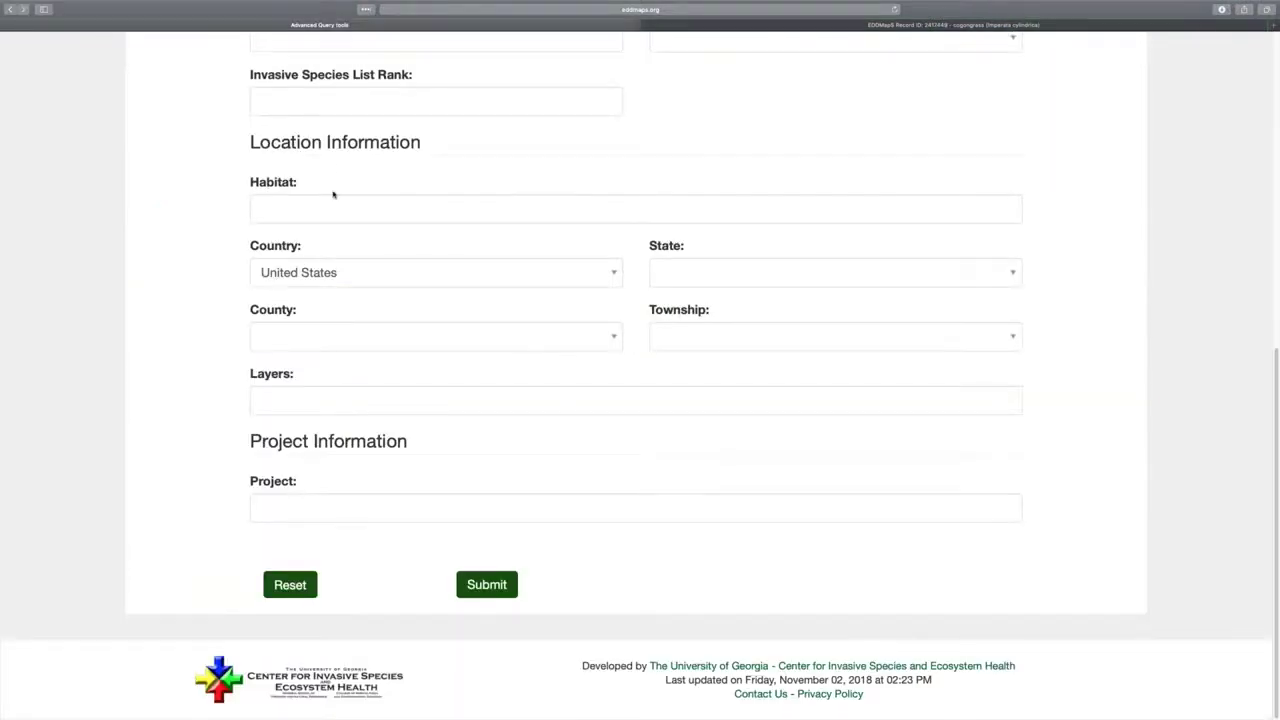
pyautogui.scroll(6, 573, 320)
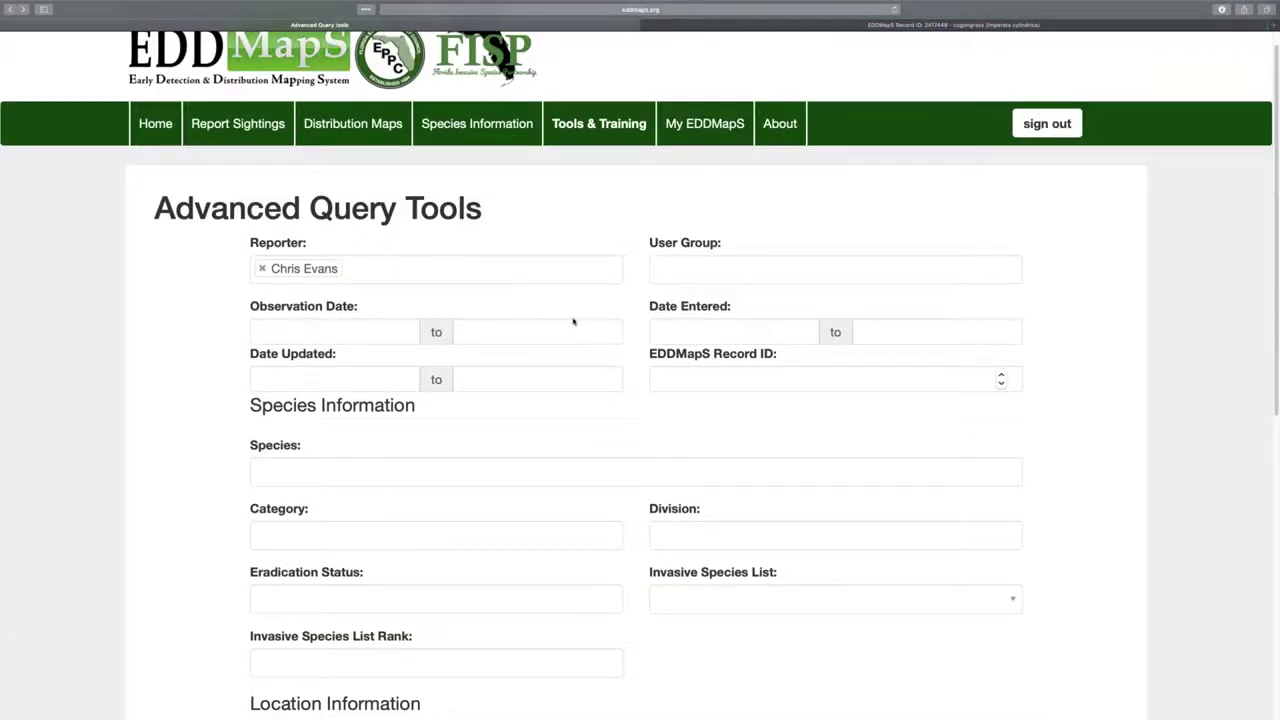
pyautogui.scroll(-2, 573, 320)
pyautogui.click(774, 622)
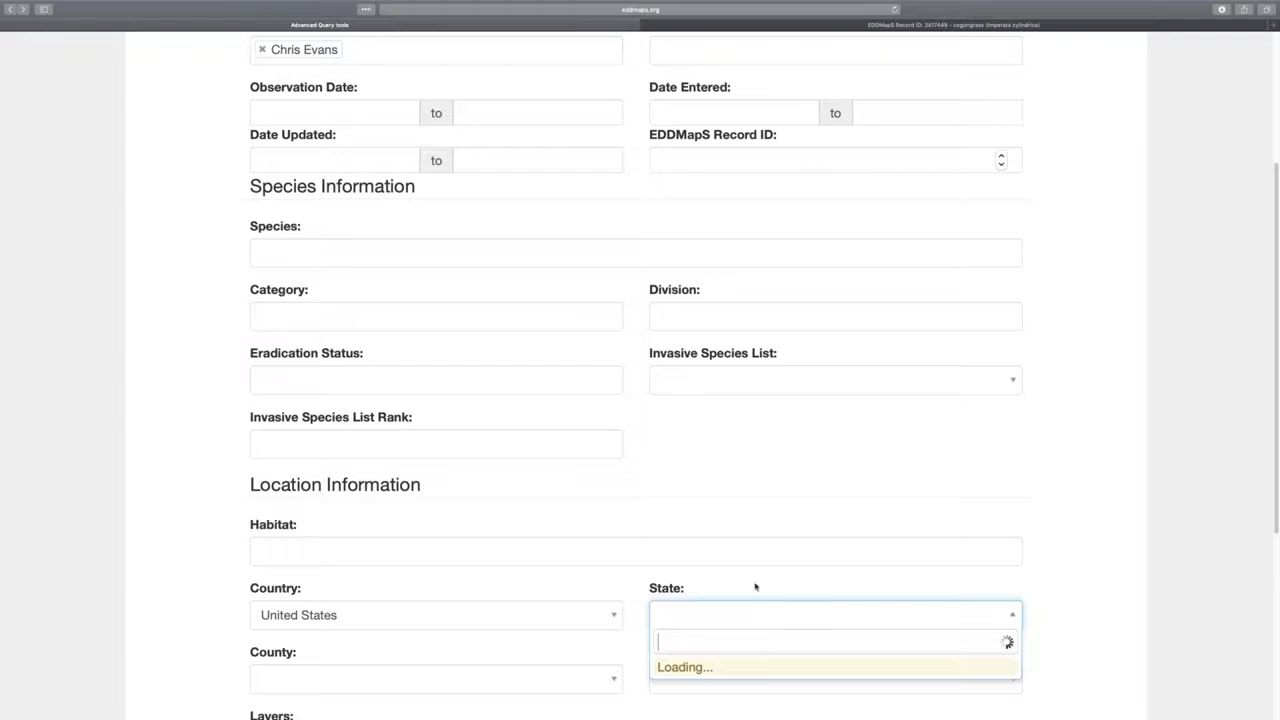
pyautogui.click(768, 460)
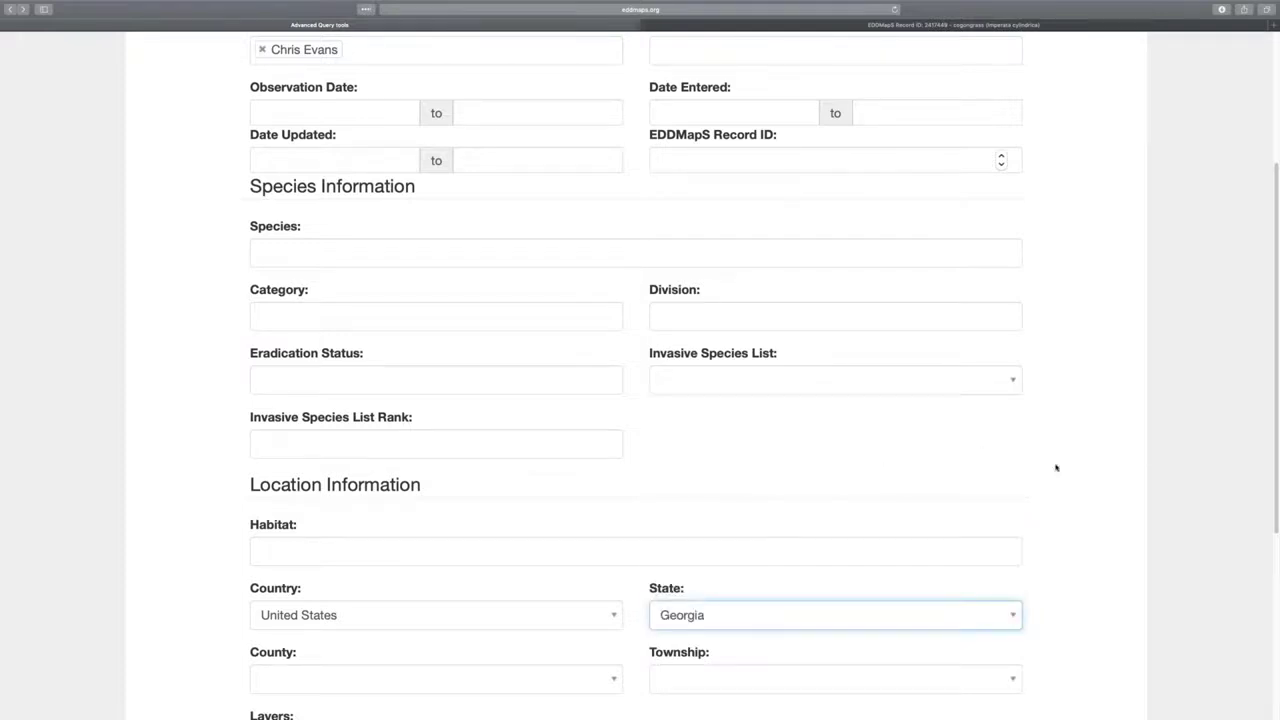
pyautogui.scroll(-4, 1056, 467)
# Submit the Georgia query, zoom into the south Georgia cluster and open record 54593
pyautogui.click(486, 609)
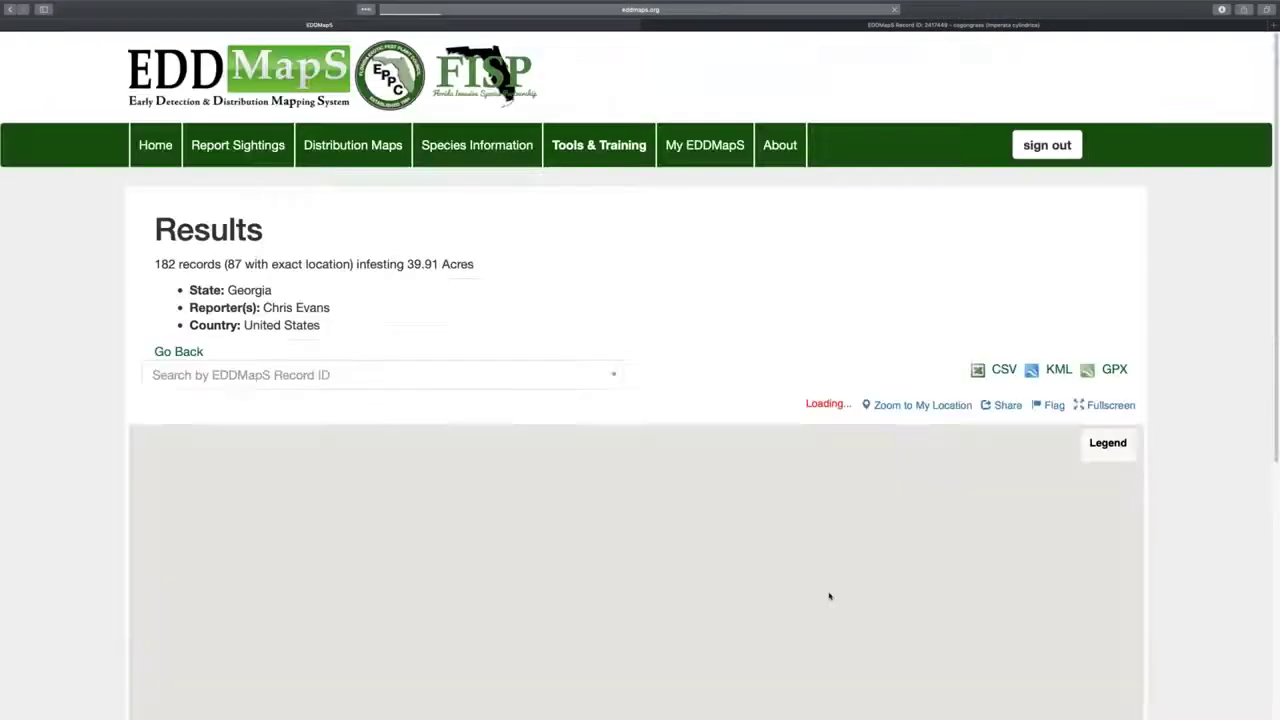
pyautogui.scroll(-5, 1086, 408)
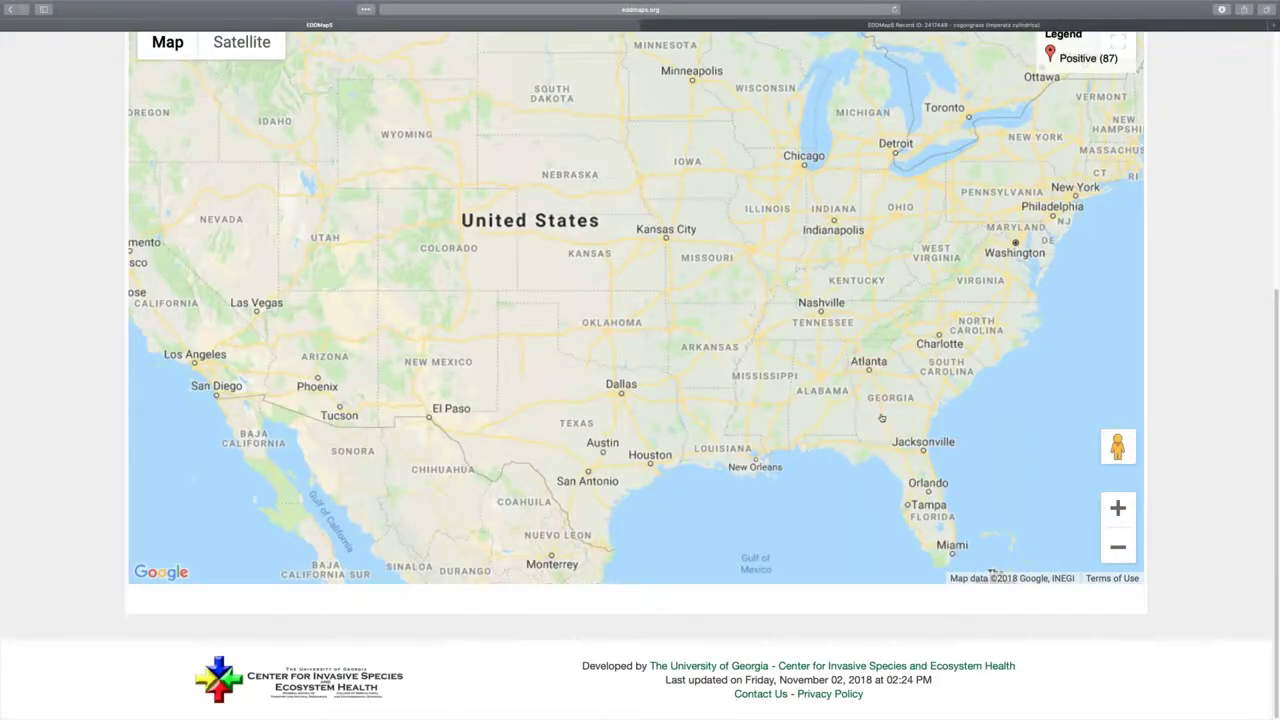
pyautogui.click(882, 418)
pyautogui.click(716, 266)
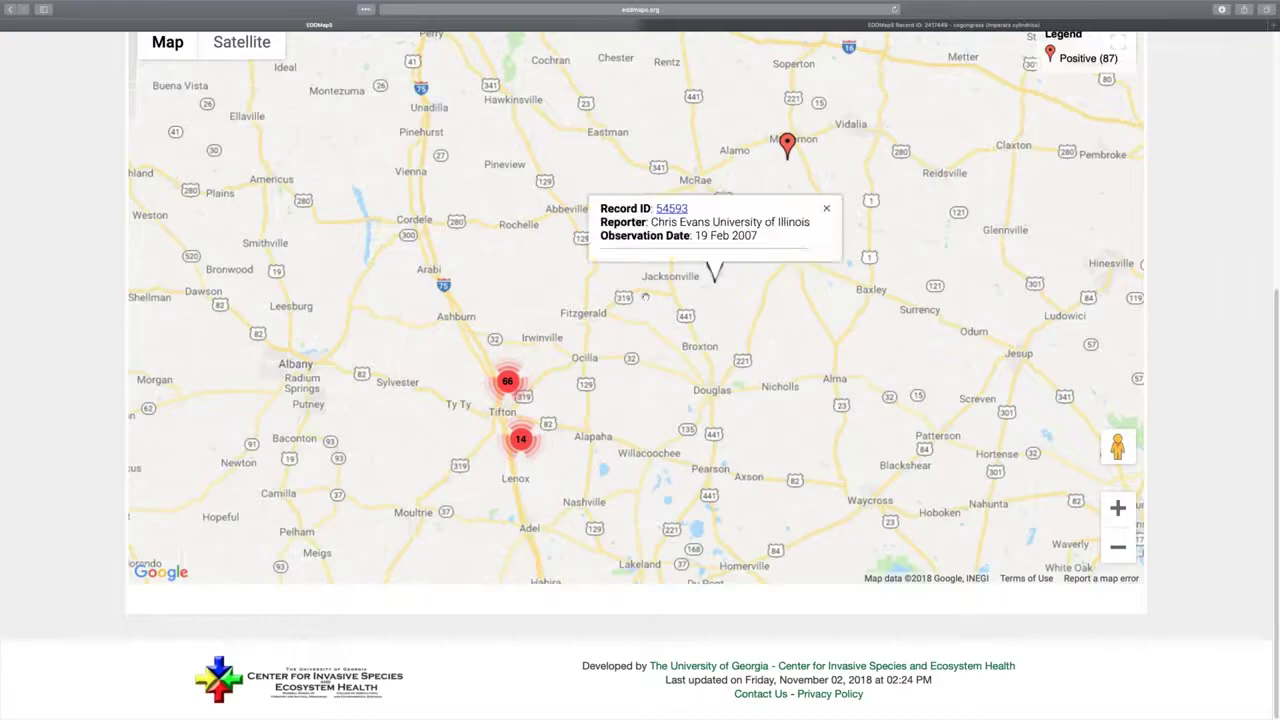
pyautogui.click(671, 208)
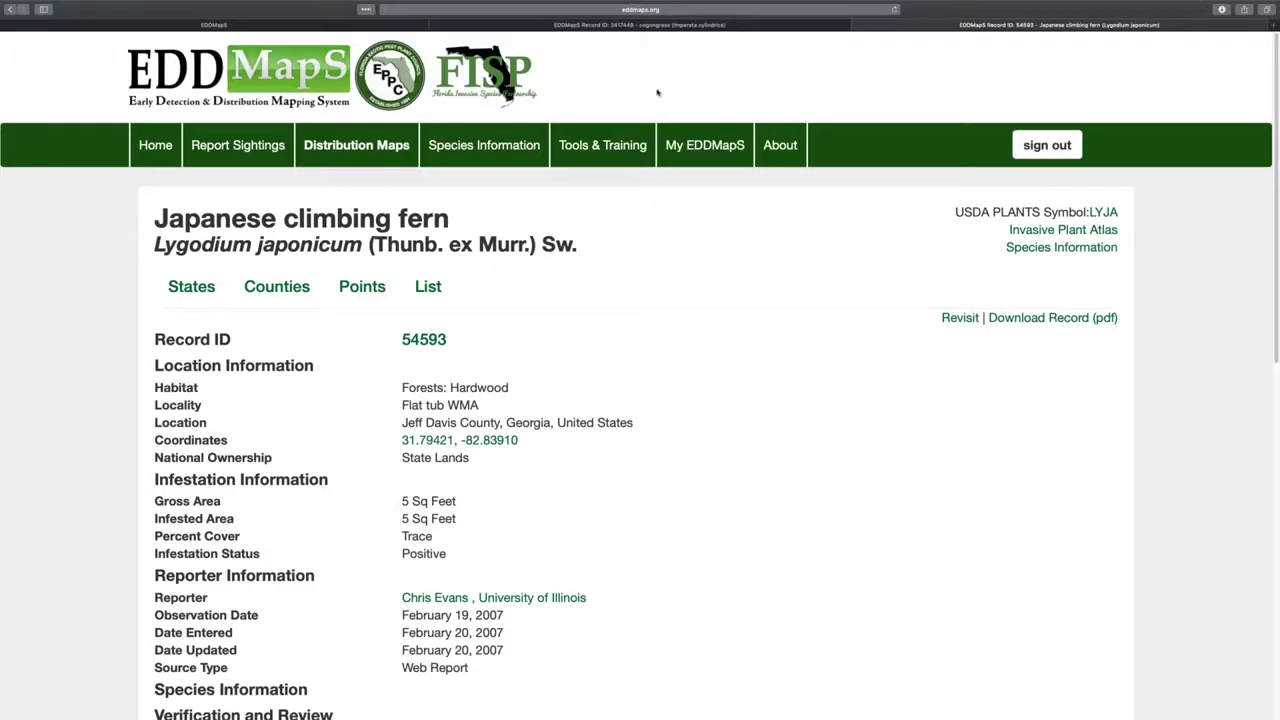
# Leave record 54593's page and return through the results map to the query form
pyautogui.click(297, 25)
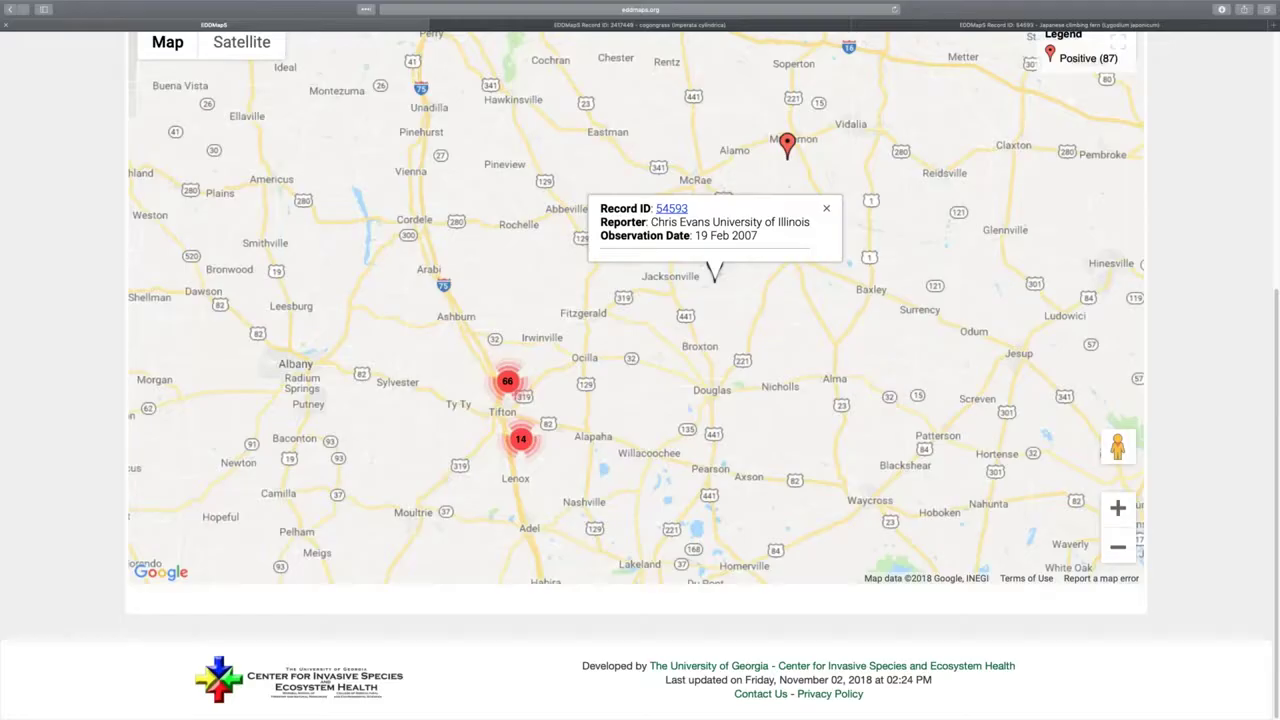
pyautogui.click(10, 9)
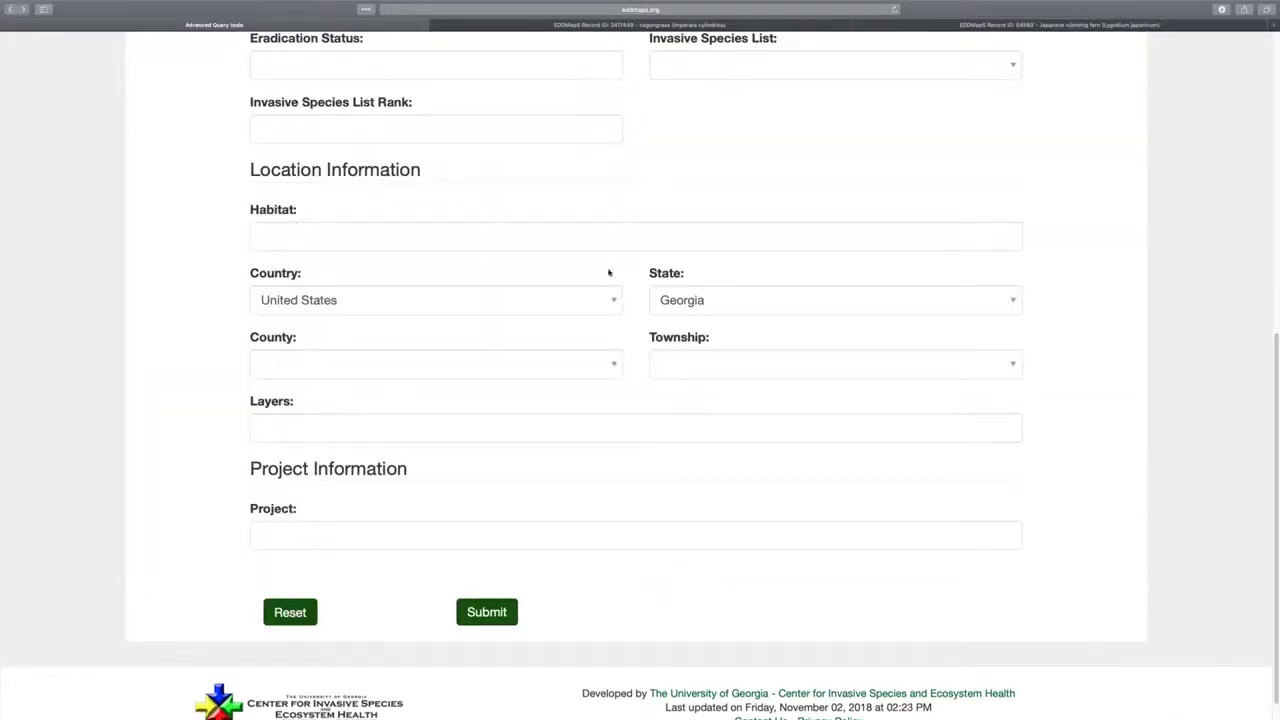
pyautogui.scroll(10, 428, 326)
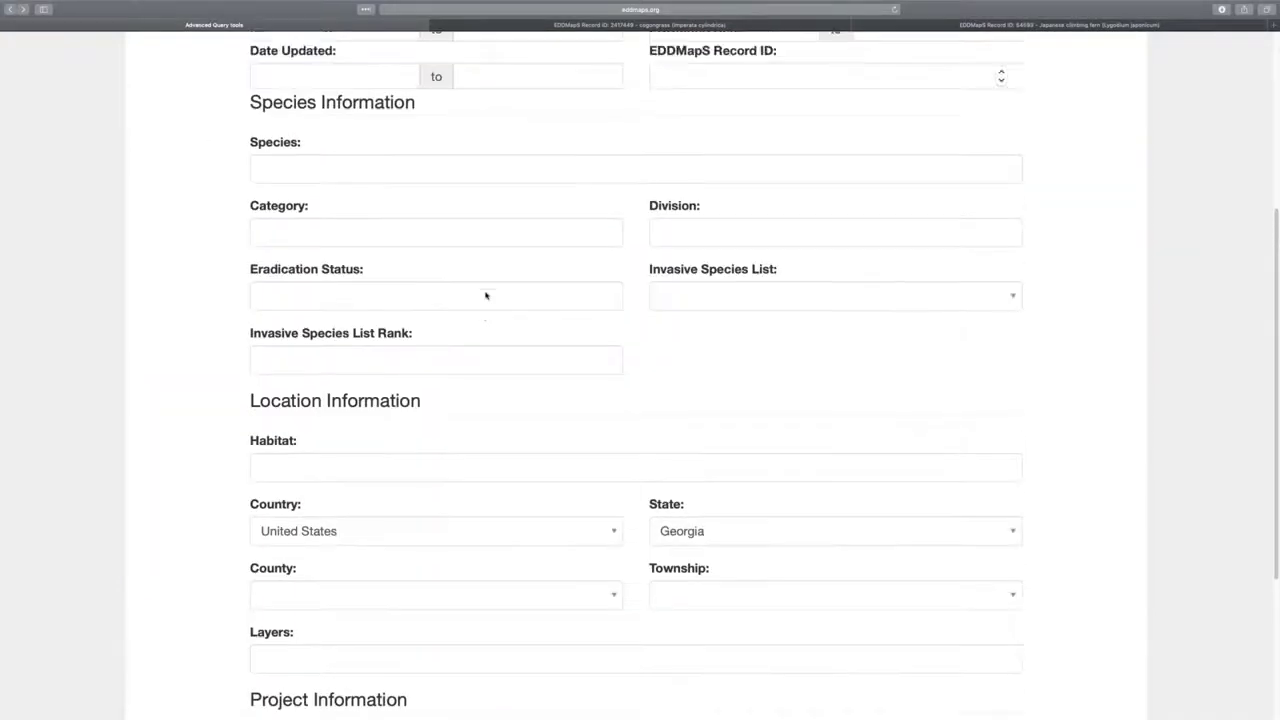
# Add Japanese climbing fern as the species filter and submit the query
pyautogui.click(466, 358)
pyautogui.write('japa')
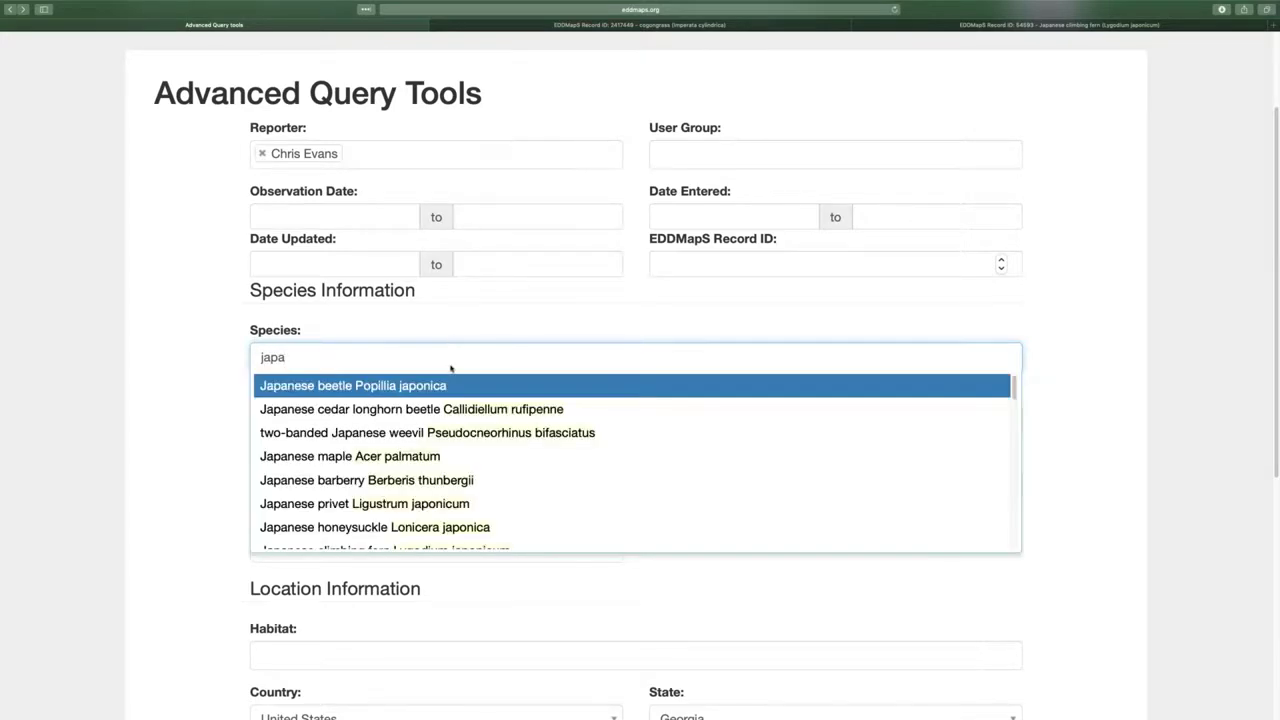
pyautogui.scroll(-5, 451, 439)
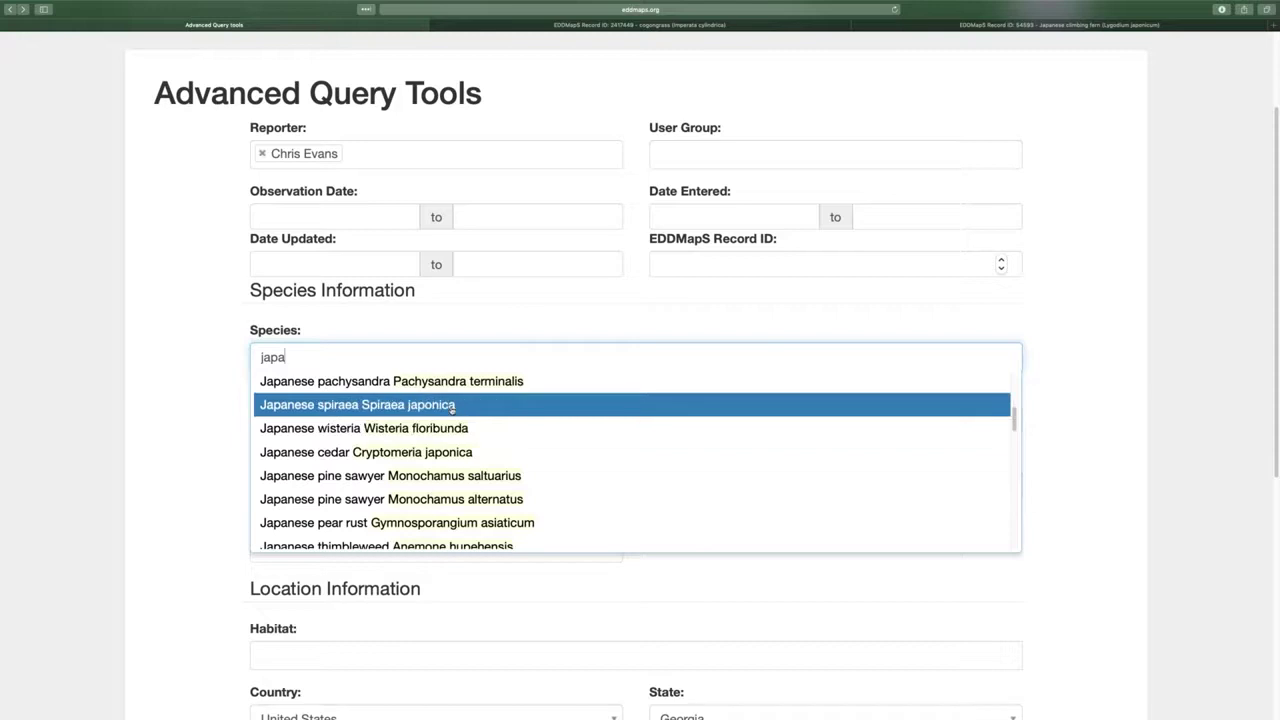
pyautogui.write('nese')
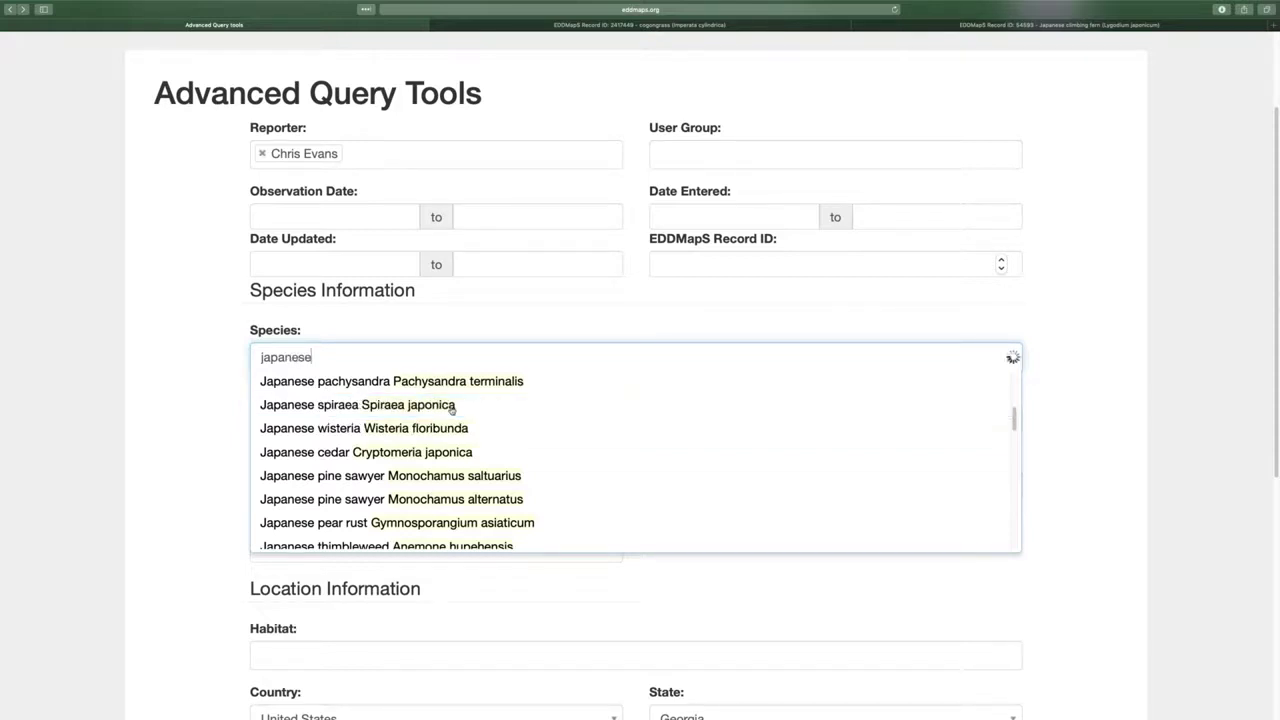
pyautogui.write(' climb')
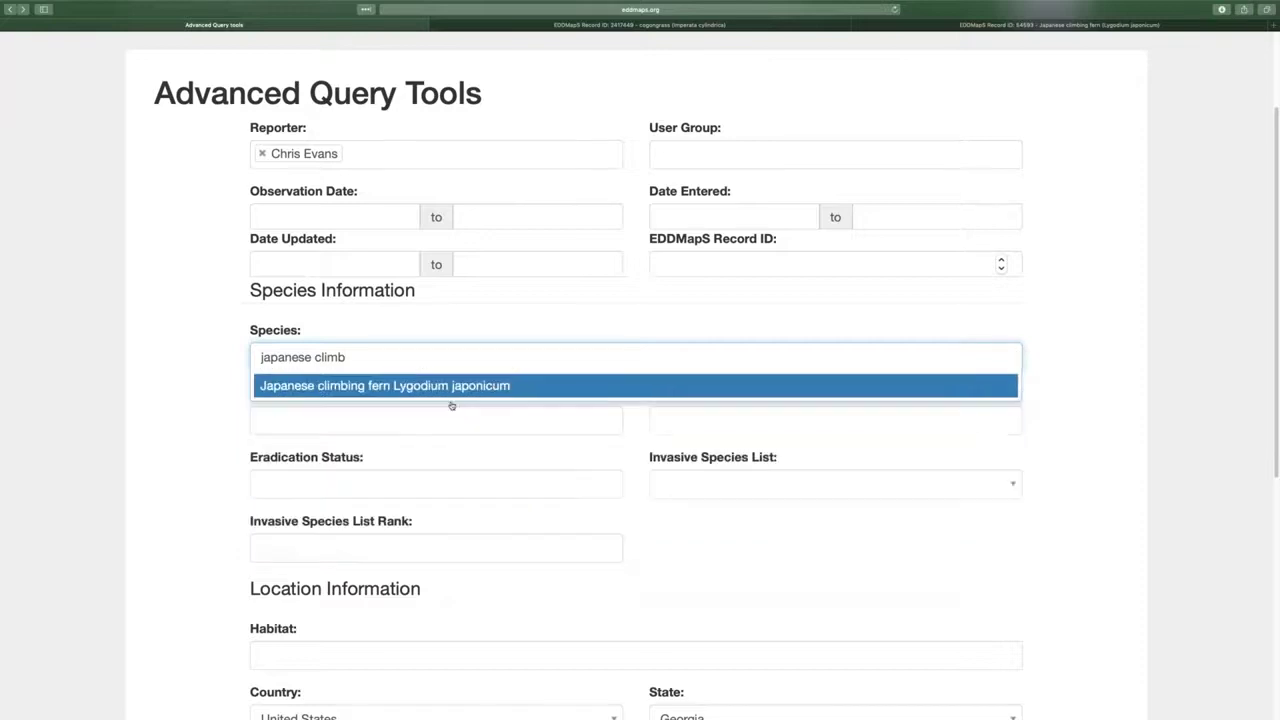
pyautogui.click(440, 388)
pyautogui.scroll(-5, 191, 409)
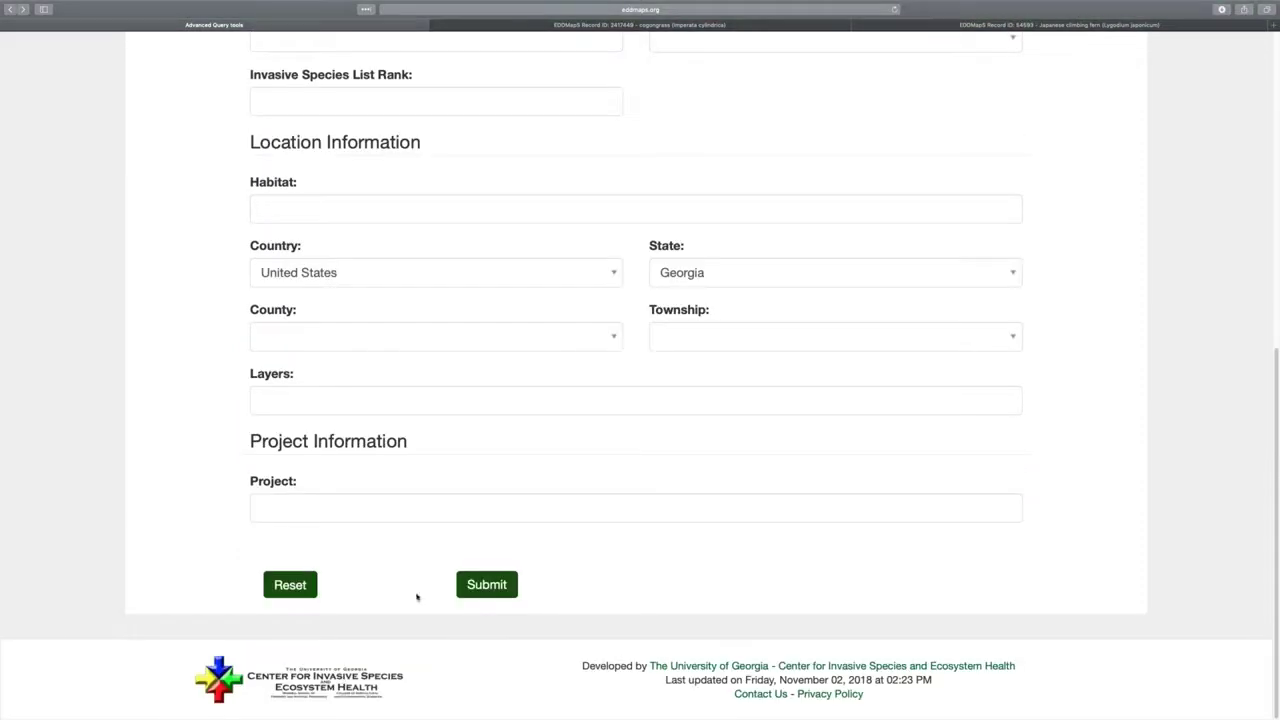
pyautogui.click(492, 588)
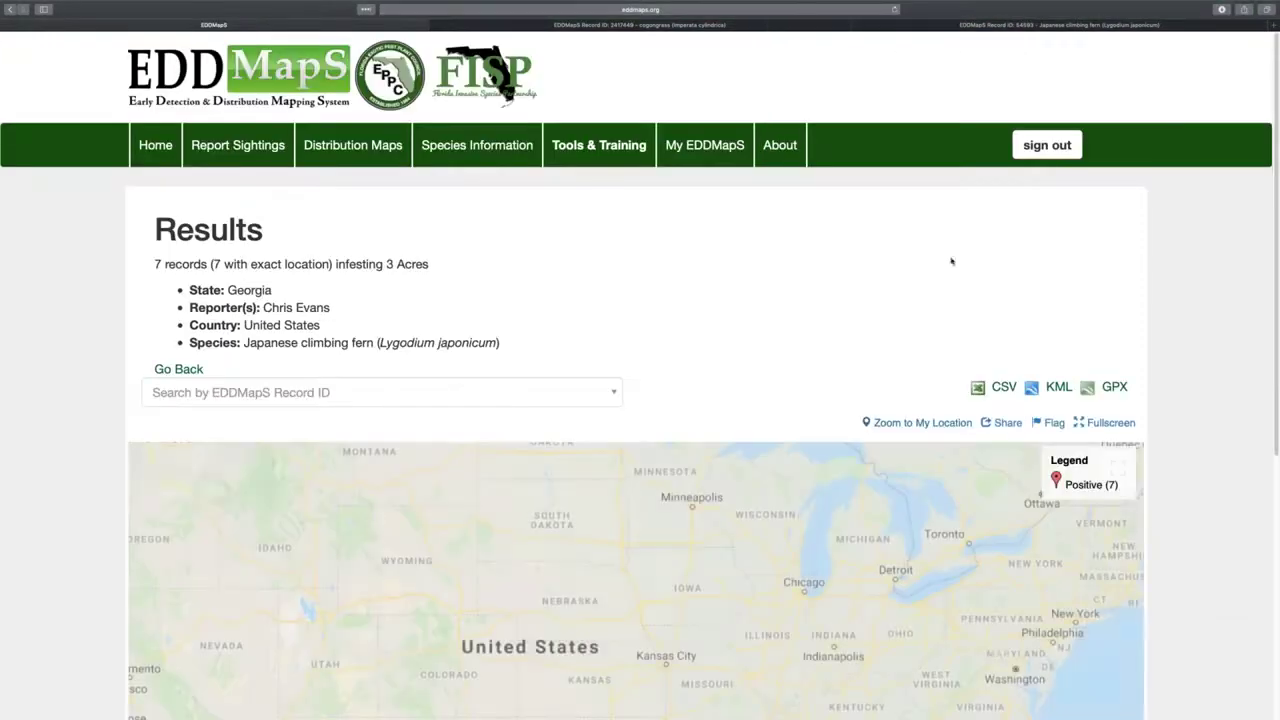
# Scroll the results page to check the 7 Japanese climbing fern records mapped in Georgia
pyautogui.scroll(-3, 796, 288)
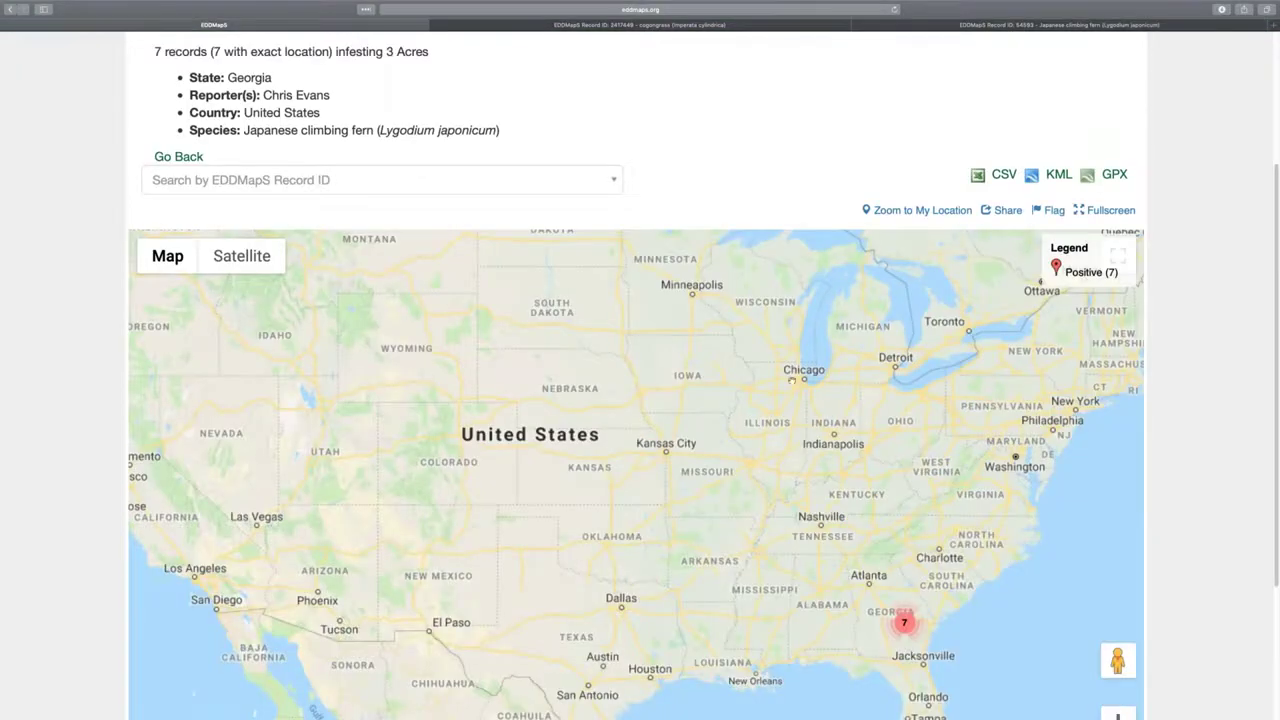
pyautogui.scroll(2, 676, 268)
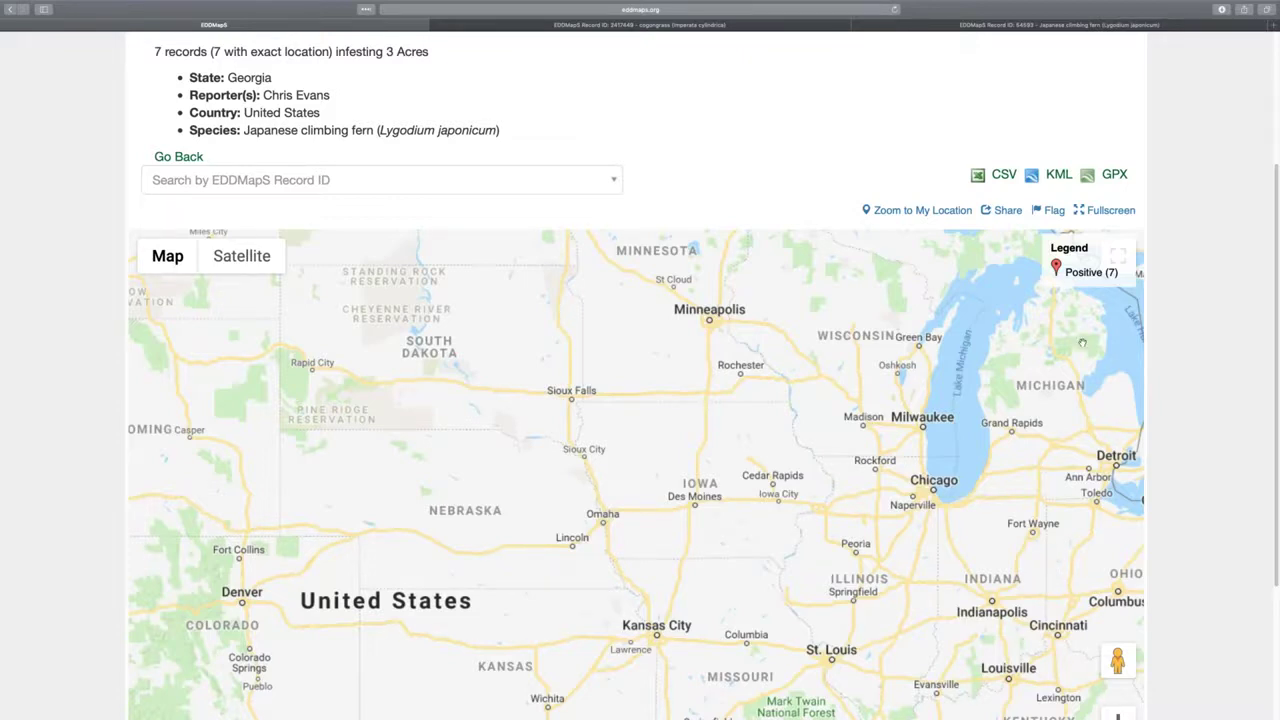
pyautogui.scroll(3, 1202, 316)
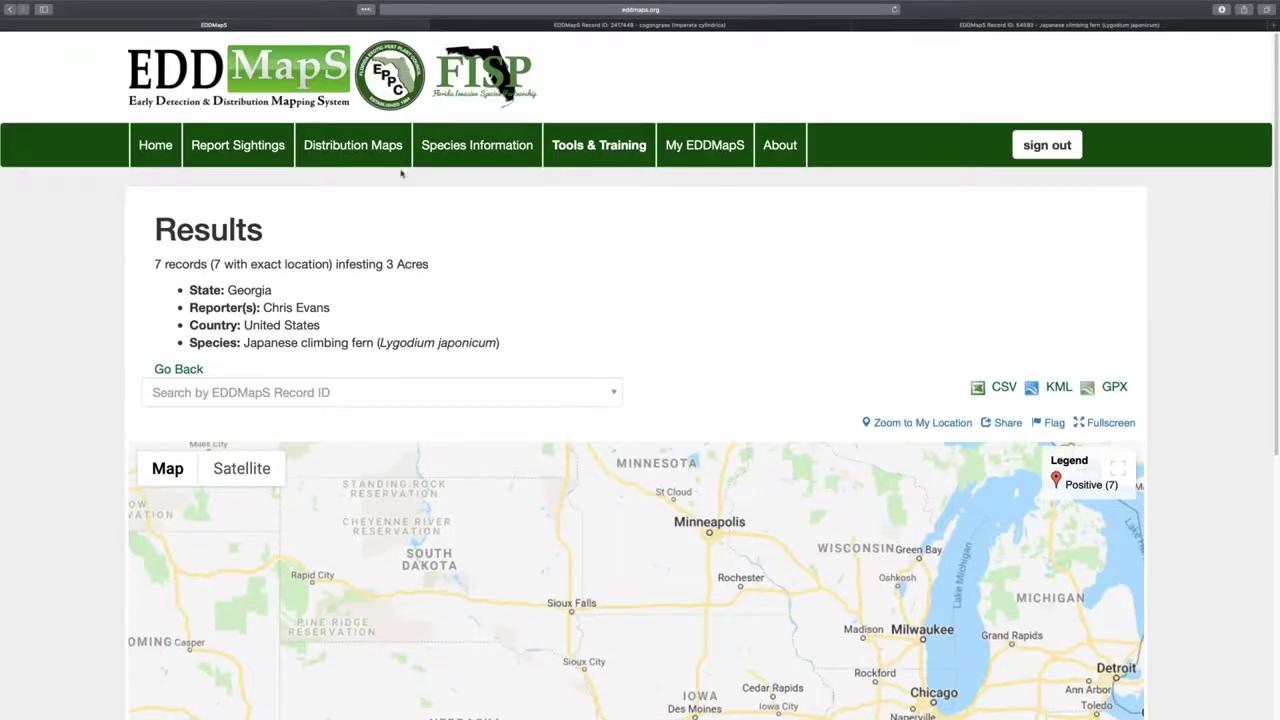
# Open the Report Verifier Lookup page from Tools and Training Materials
pyautogui.click(565, 150)
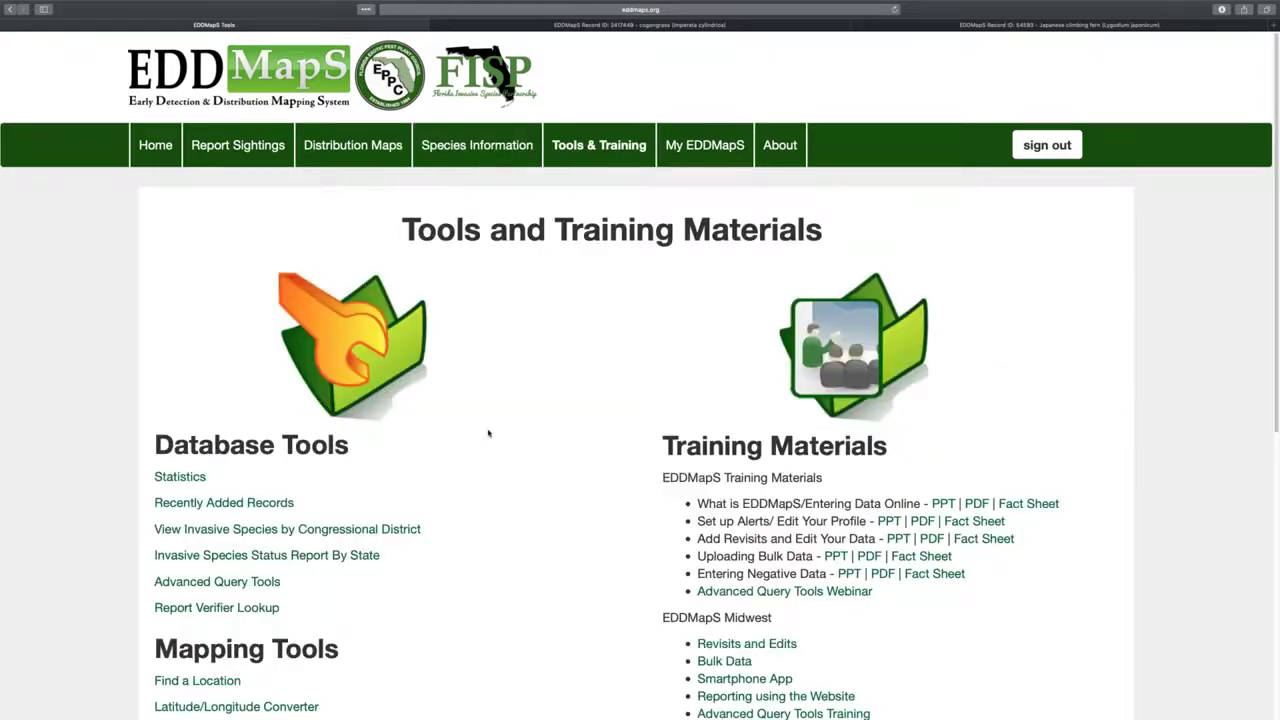
pyautogui.scroll(-3, 486, 457)
pyautogui.click(210, 394)
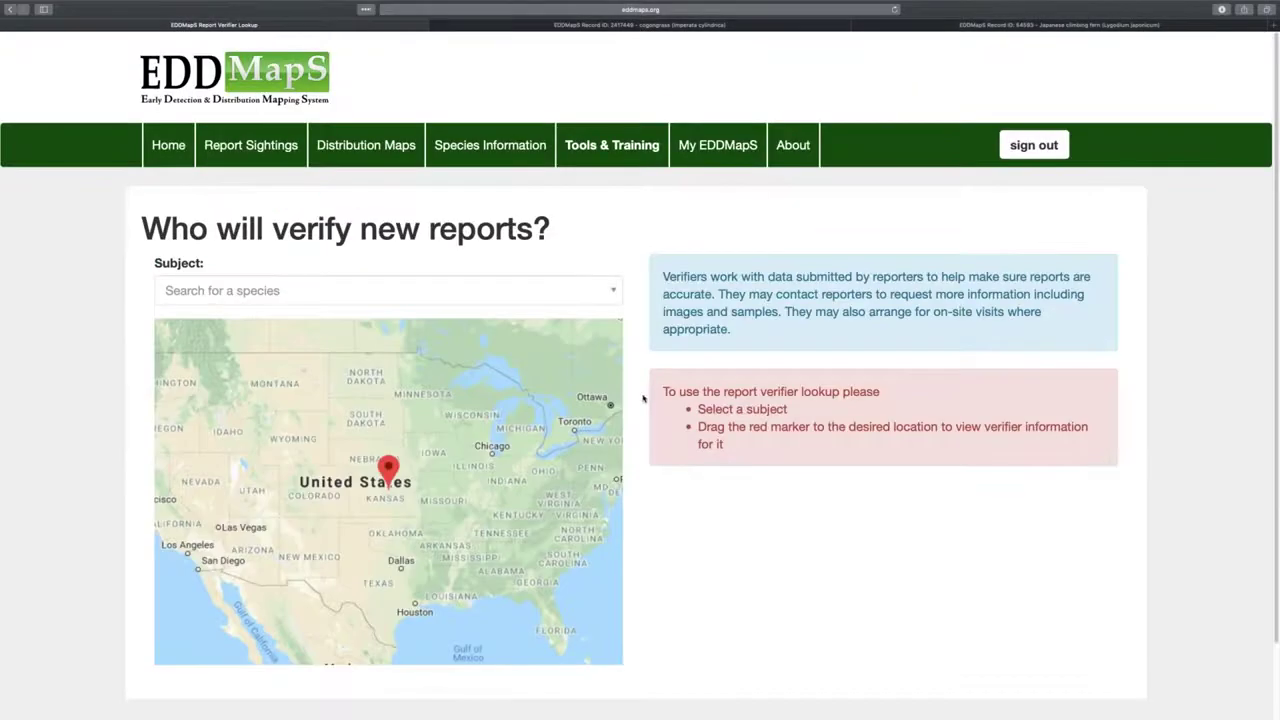
# Search 'melal' and choose melaleuca (Melaleuca quinquenervia) as the subject
pyautogui.click(389, 294)
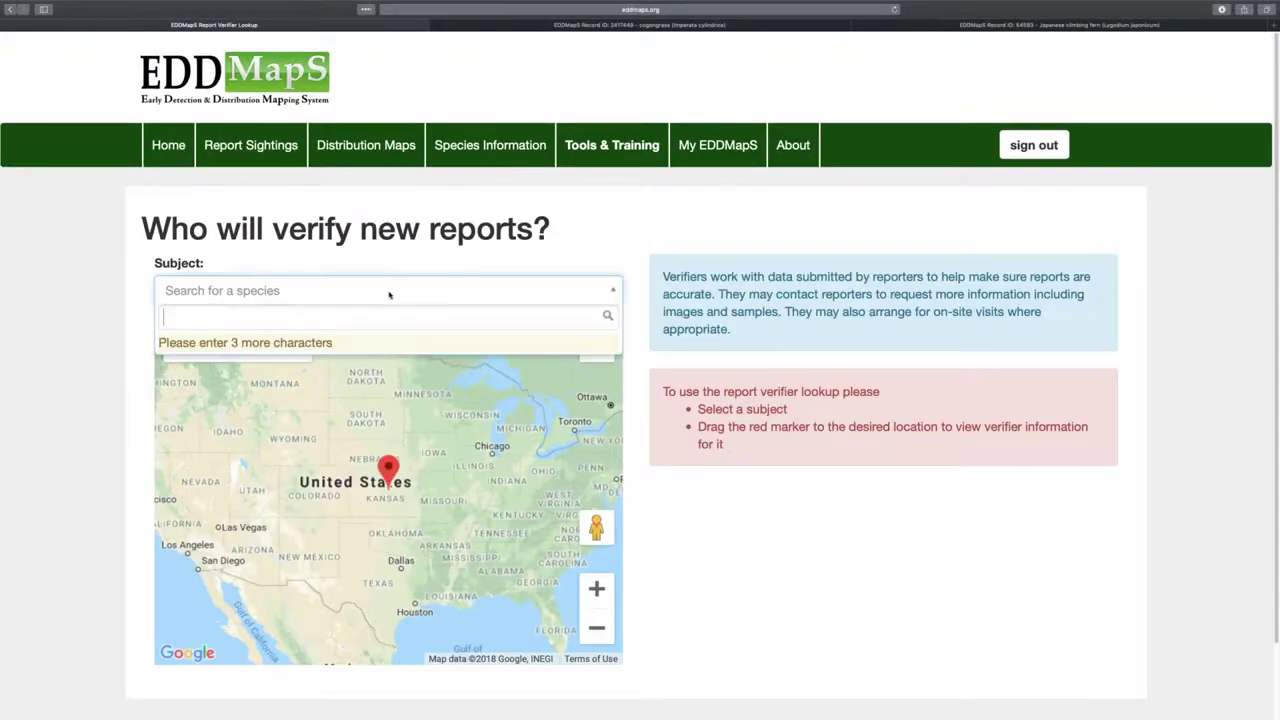
pyautogui.write('mel')
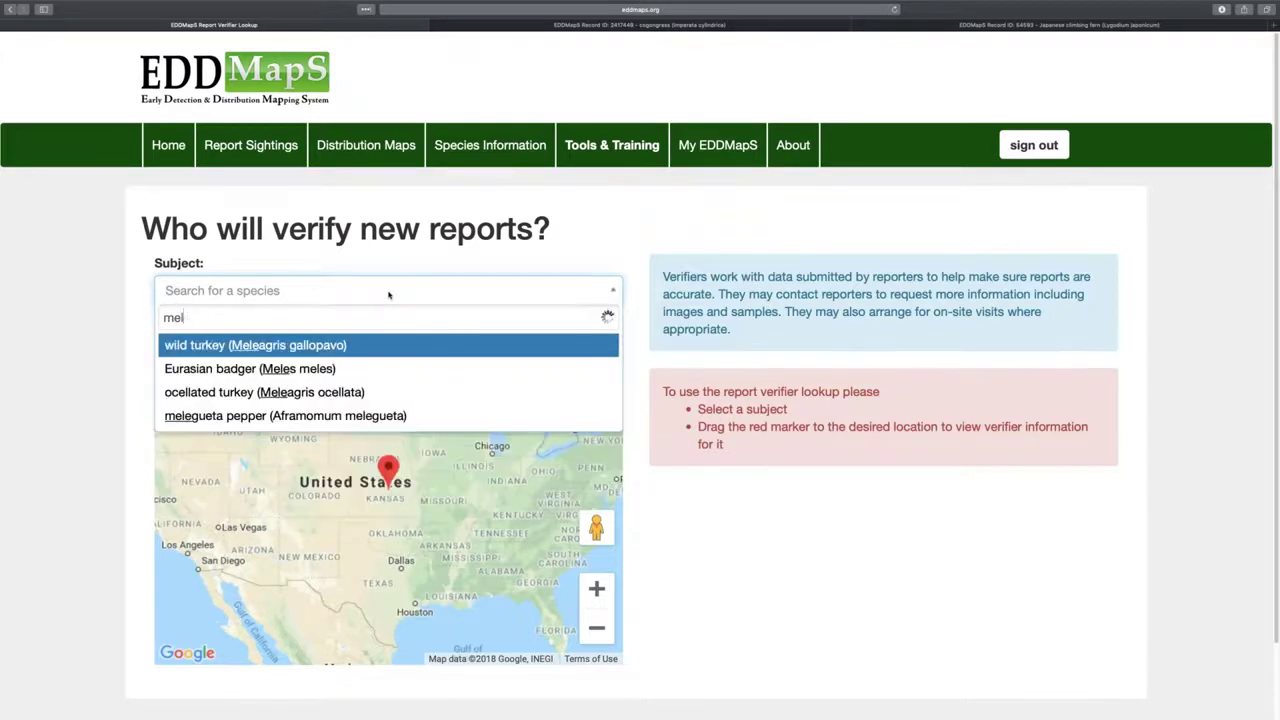
pyautogui.write('a')
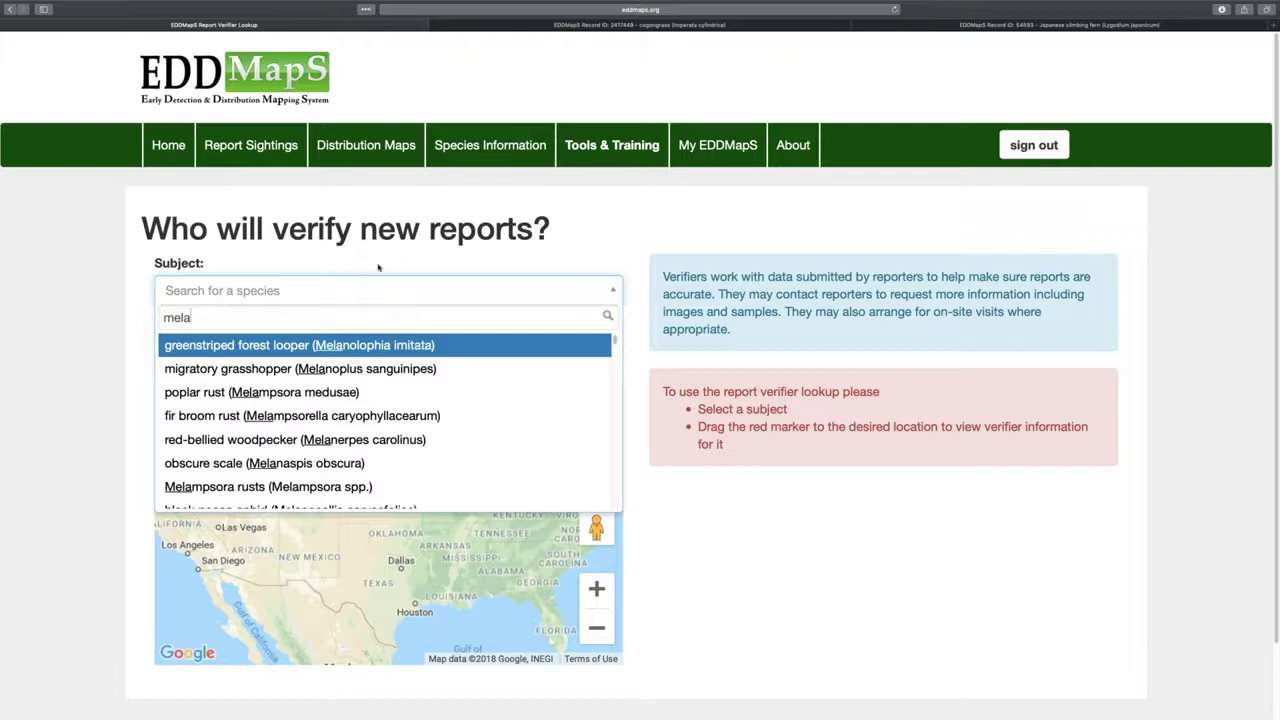
pyautogui.write('lu')
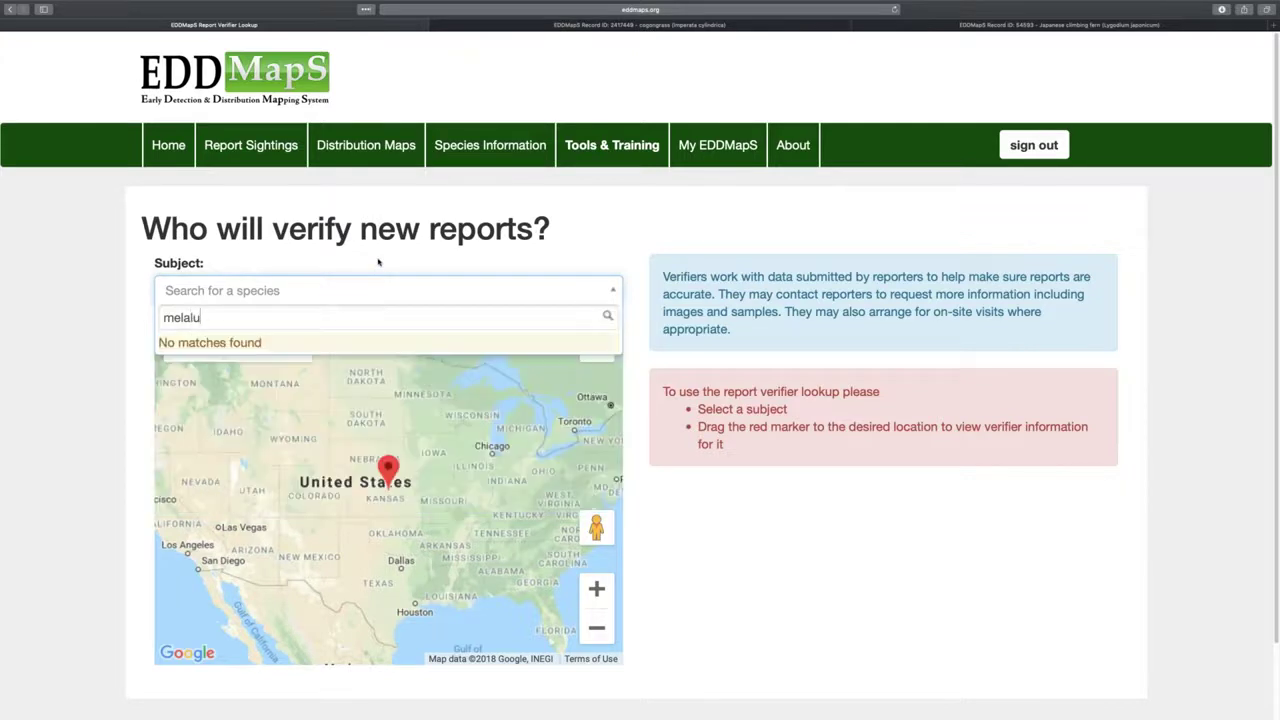
pyautogui.press('BackSpace')
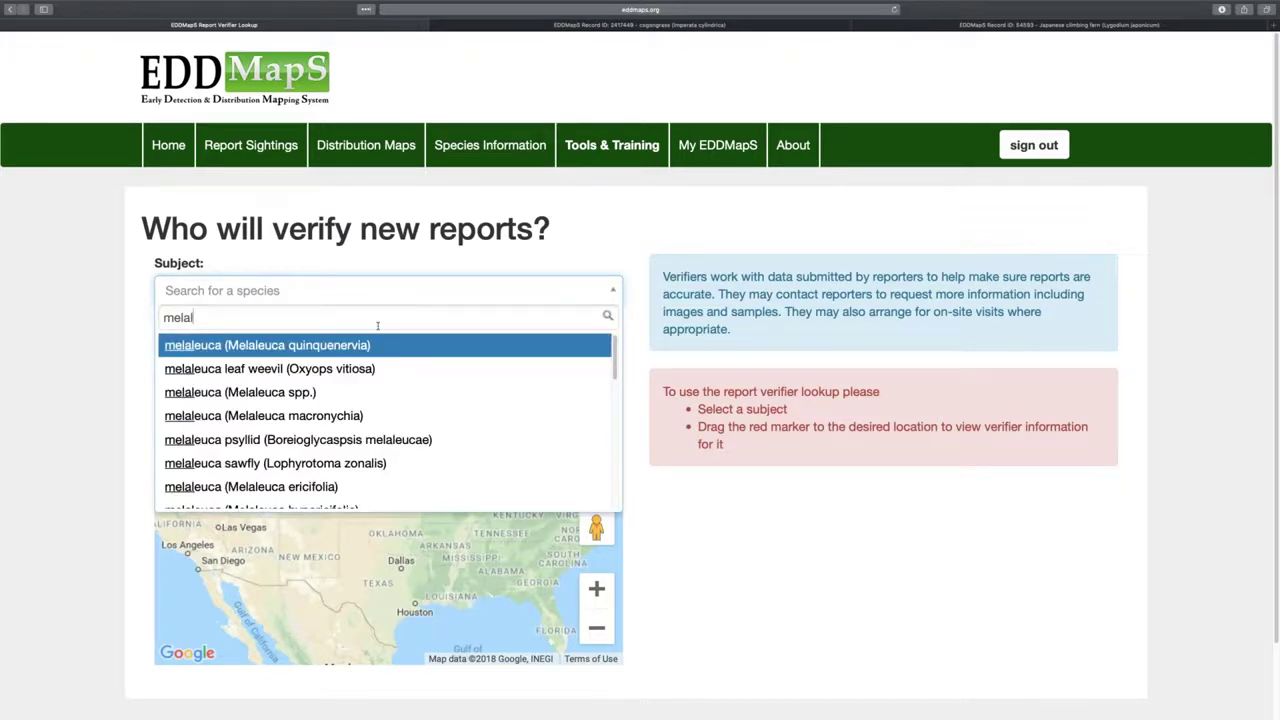
pyautogui.click(300, 345)
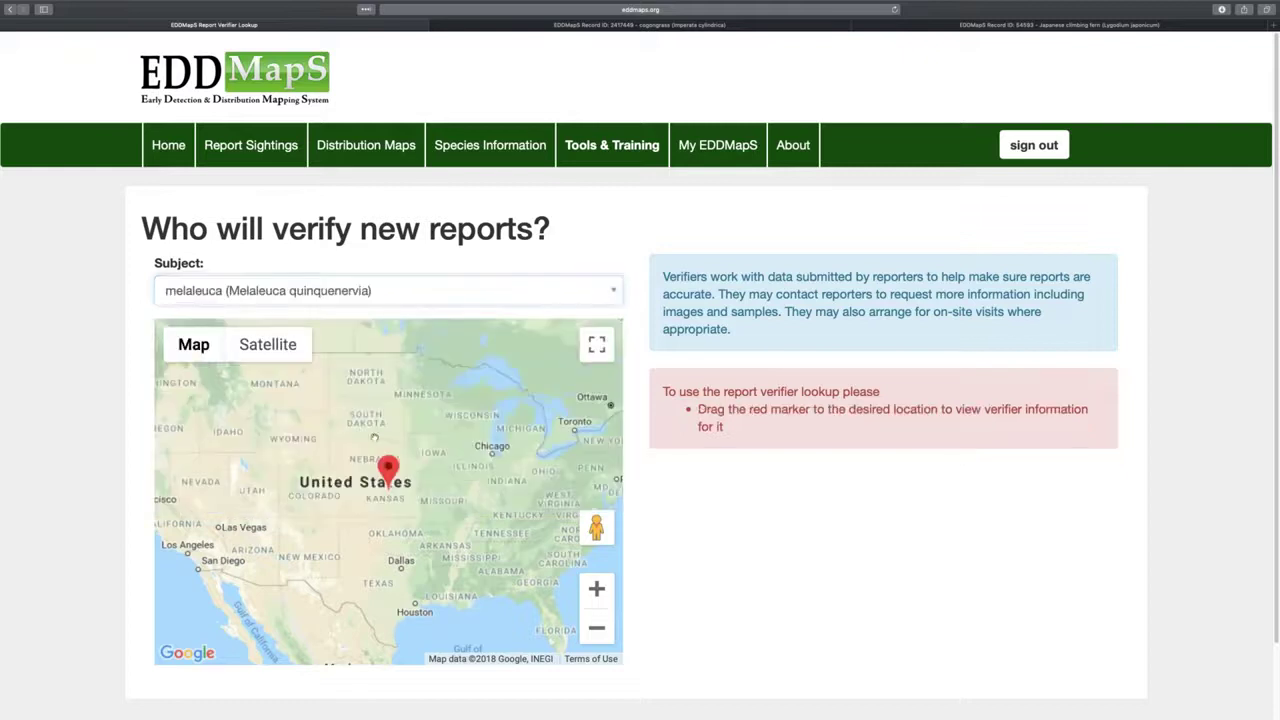
# Pan the map to Florida, drop the location marker near Orlando, and zoom in on it
pyautogui.moveTo(513, 524); pyautogui.dragTo(417, 401)
pyautogui.click(455, 495)
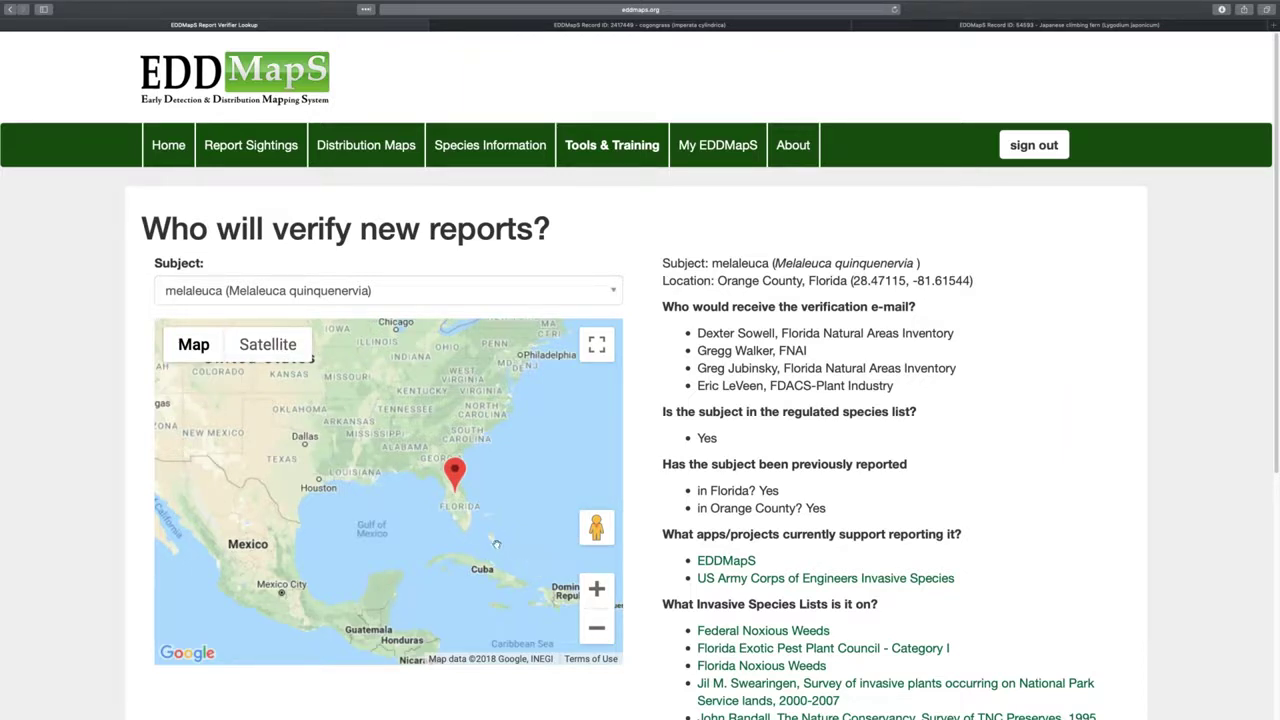
pyautogui.click(596, 591)
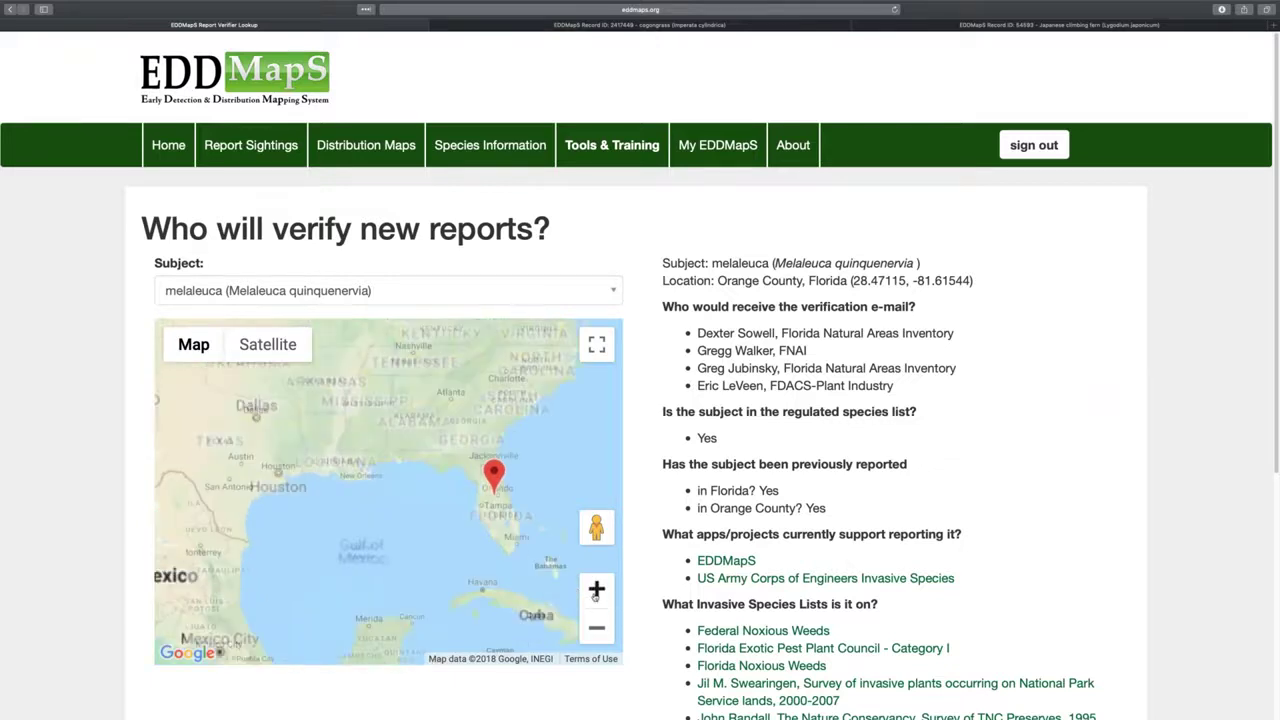
pyautogui.click(596, 591)
pyautogui.scroll(2, 507, 510)
pyautogui.moveTo(242, 426); pyautogui.dragTo(337, 410)
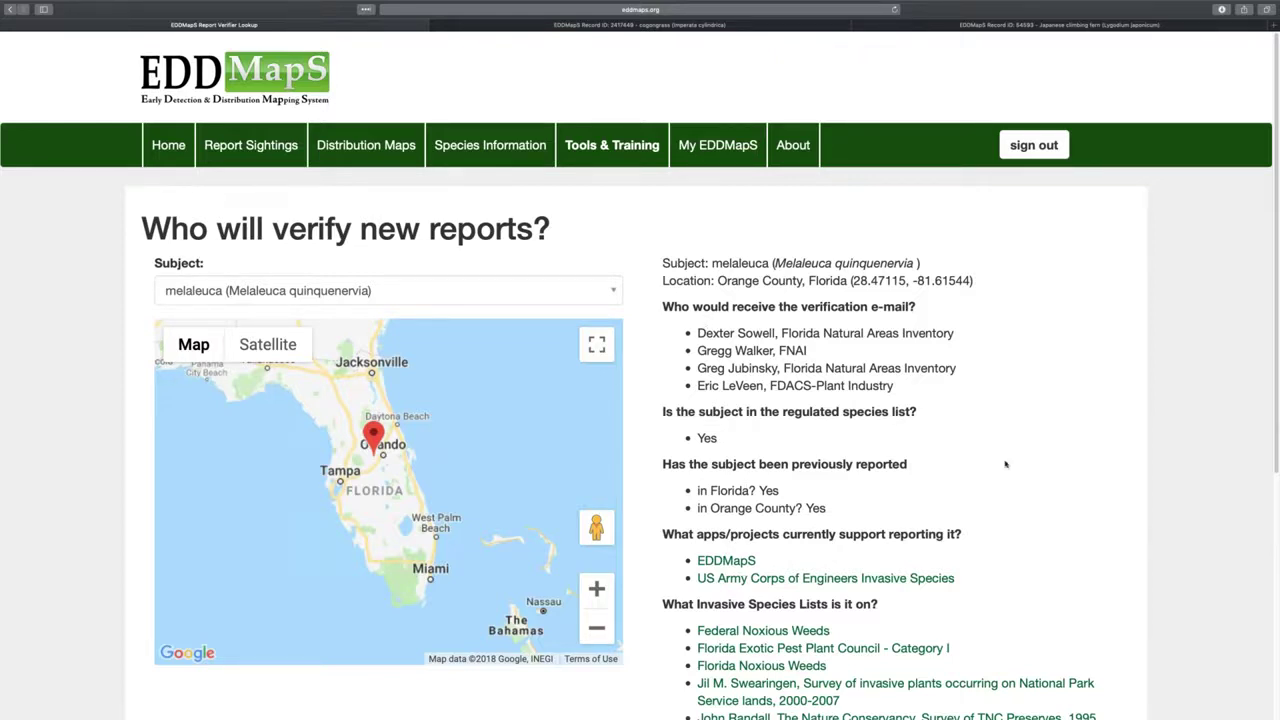
# Review the four melaleuca verifiers listed for Orange County, then go to Tools and Training
pyautogui.scroll(-5, 990, 530)
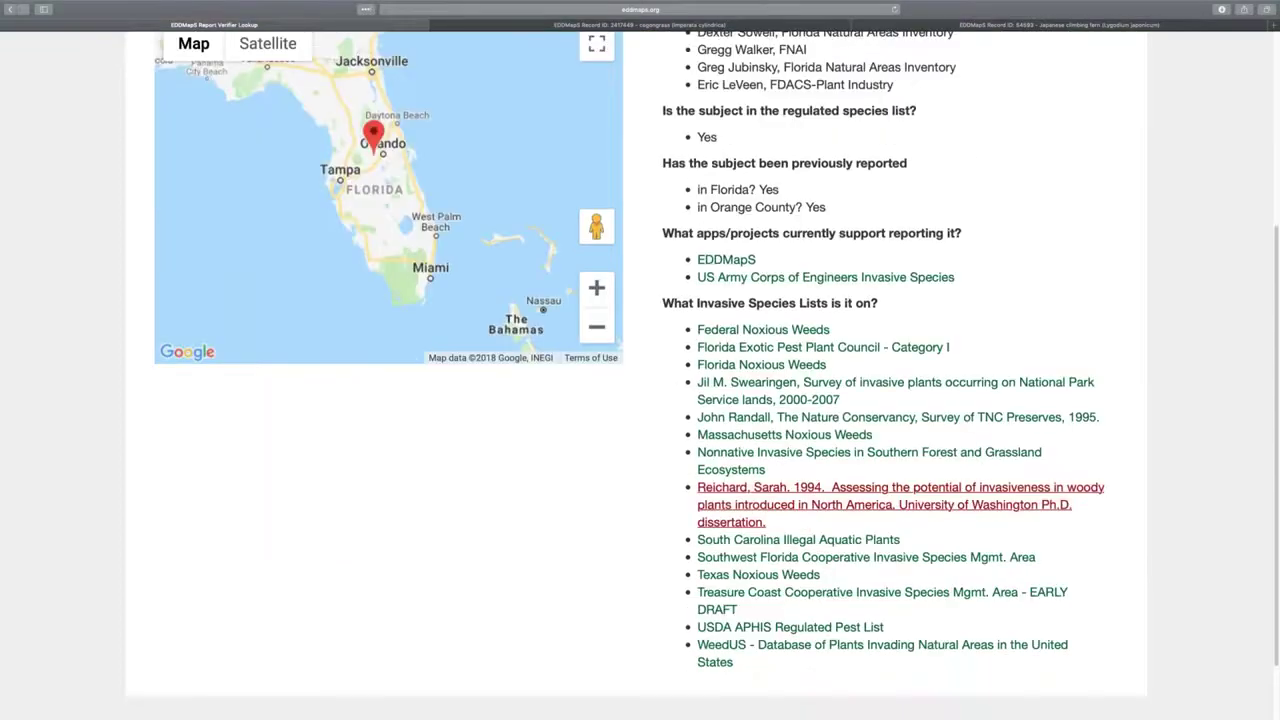
pyautogui.scroll(5, 990, 530)
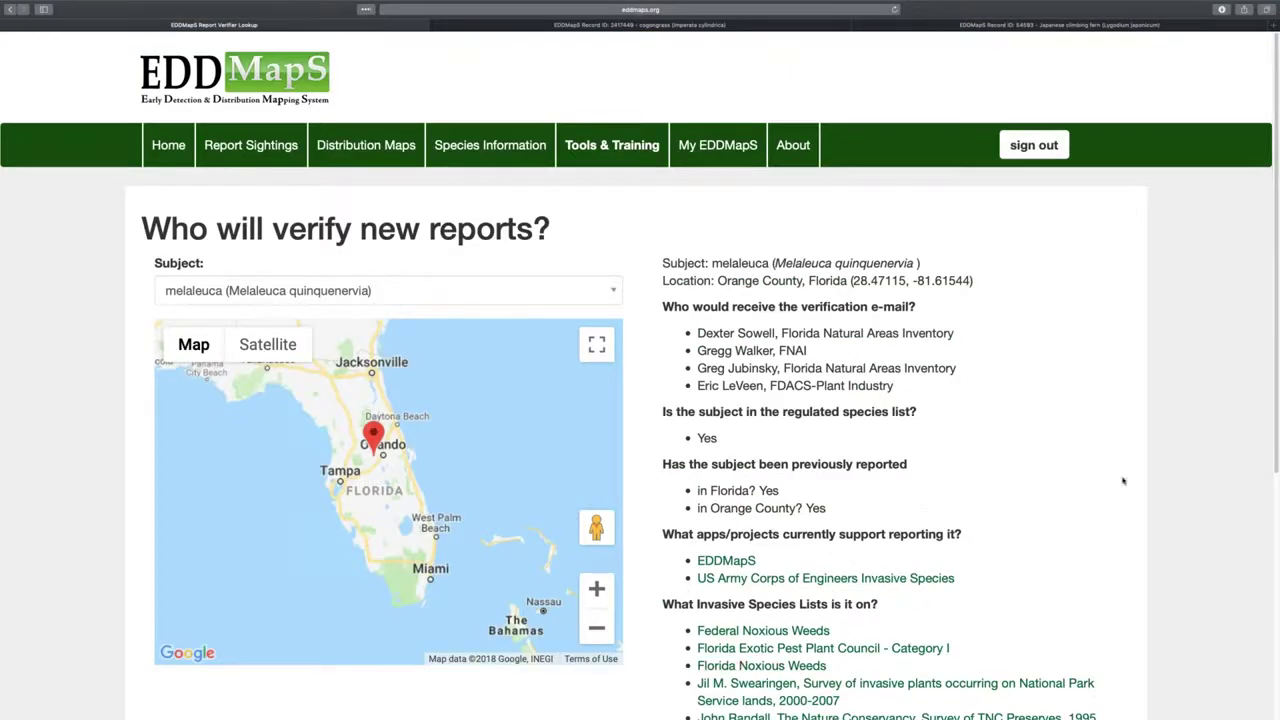
pyautogui.scroll(-2, 1124, 480)
pyautogui.scroll(2, 1000, 330)
pyautogui.click(607, 151)
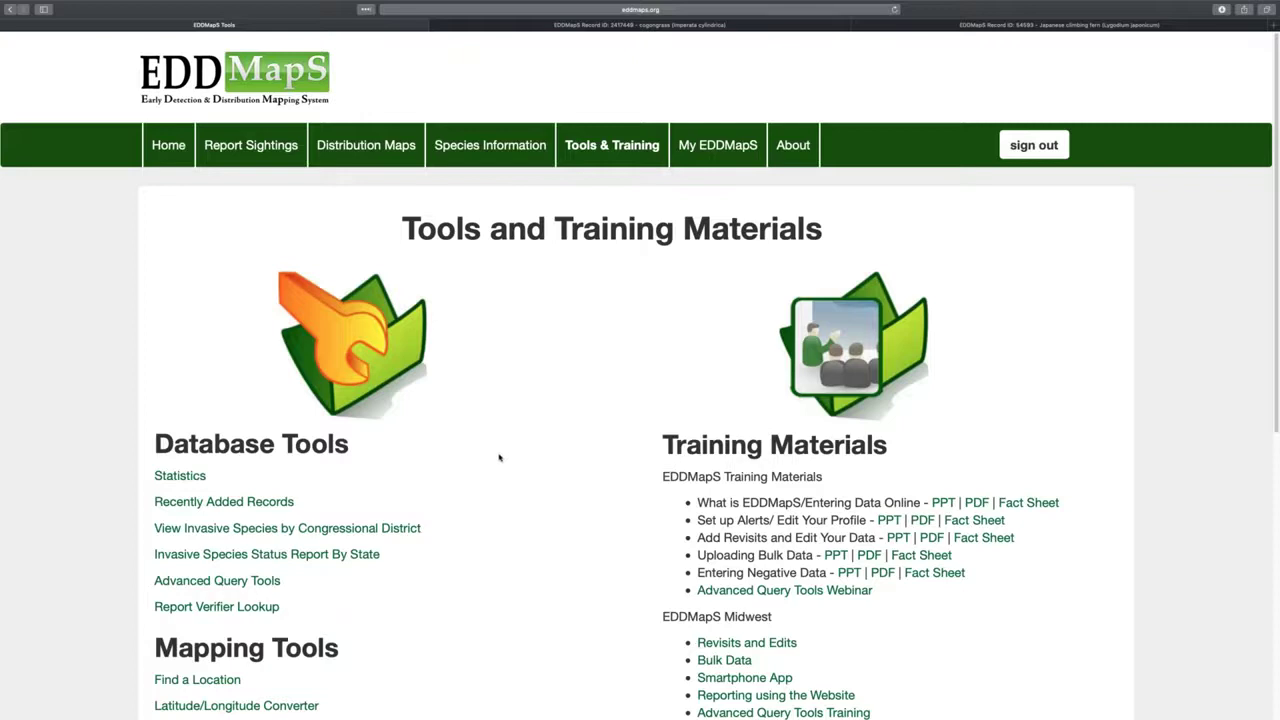
# Scroll through the database, mapping and bulk data tools and training materials, then back up
pyautogui.scroll(-3, 503, 454)
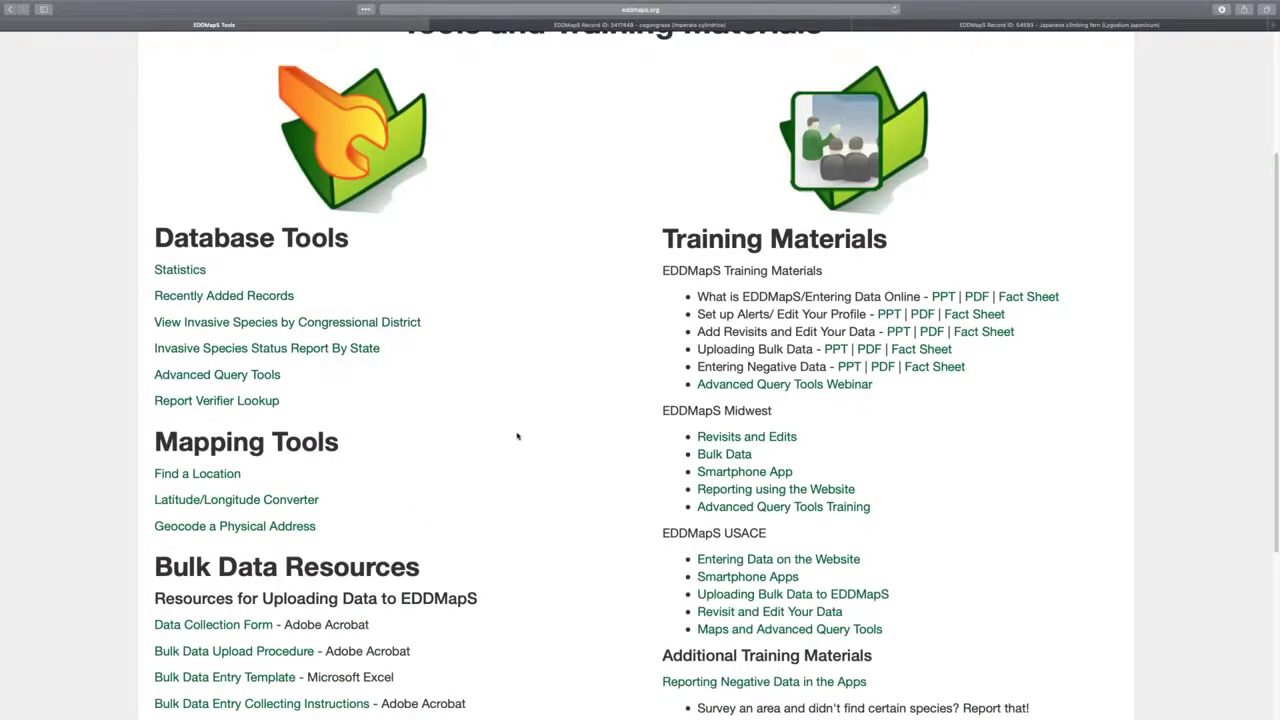
pyautogui.scroll(-1, 518, 436)
pyautogui.scroll(-1, 520, 430)
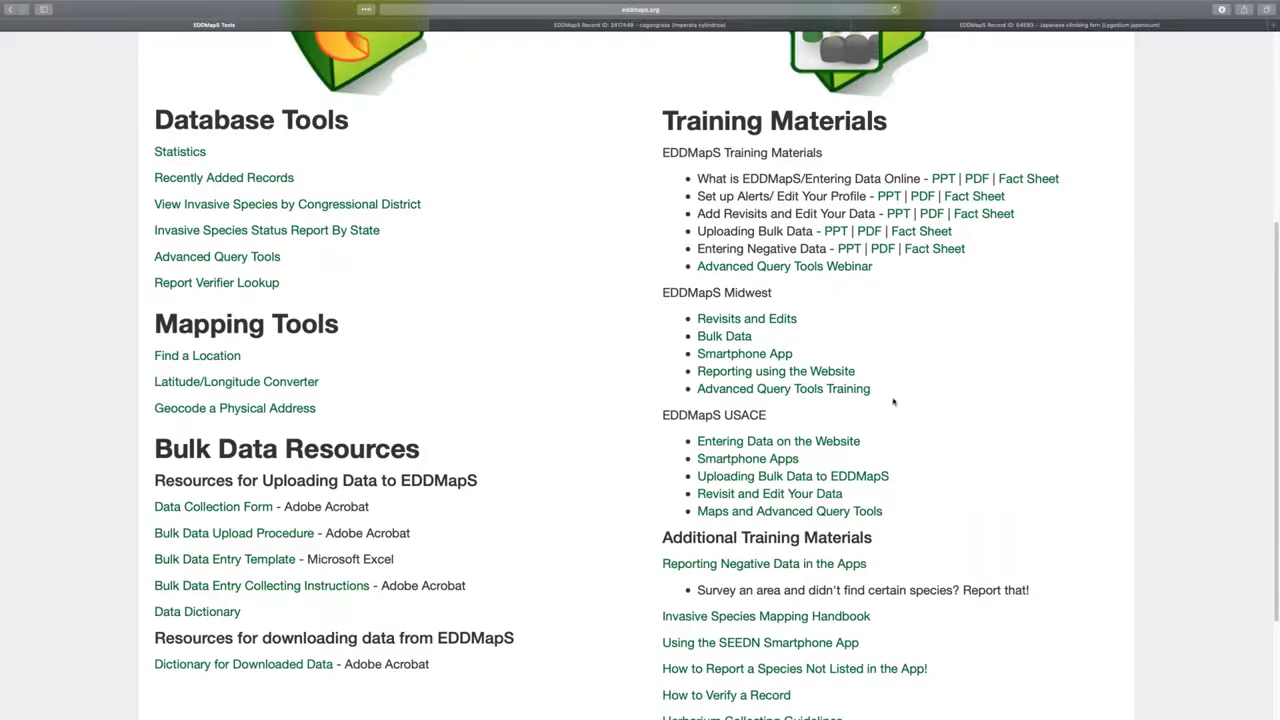
pyautogui.scroll(-3, 1019, 556)
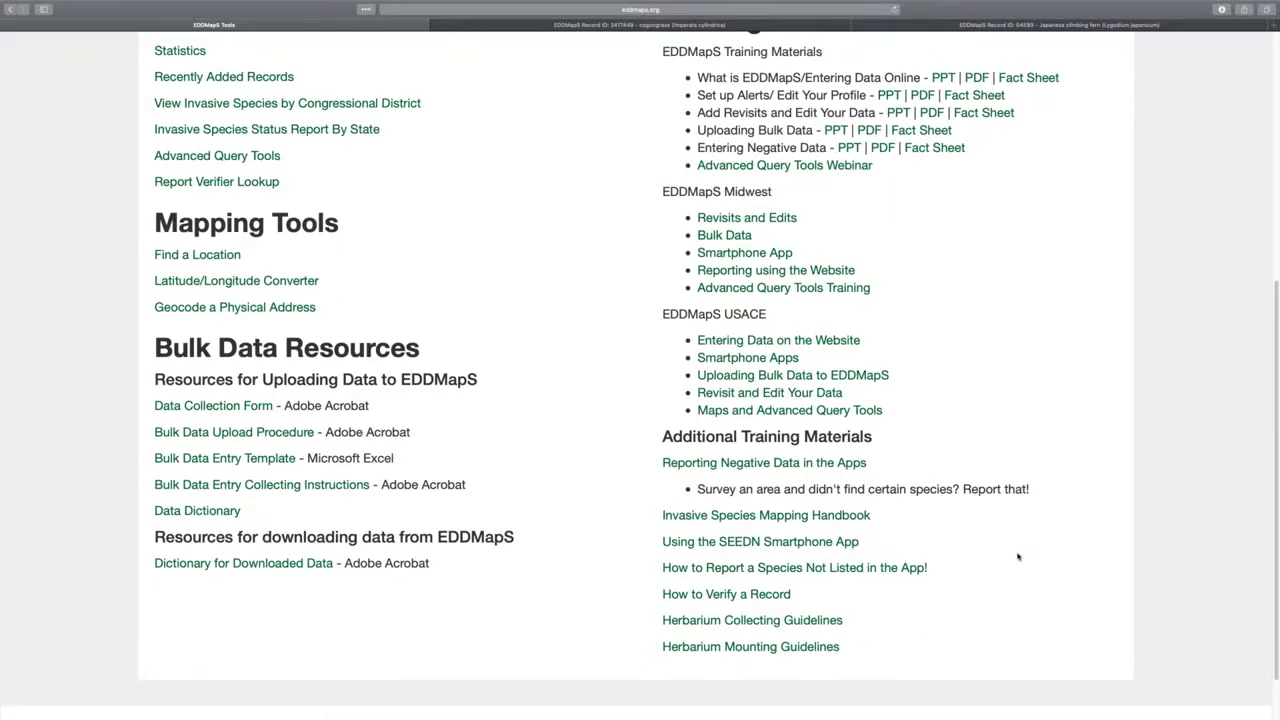
pyautogui.scroll(2, 1018, 556)
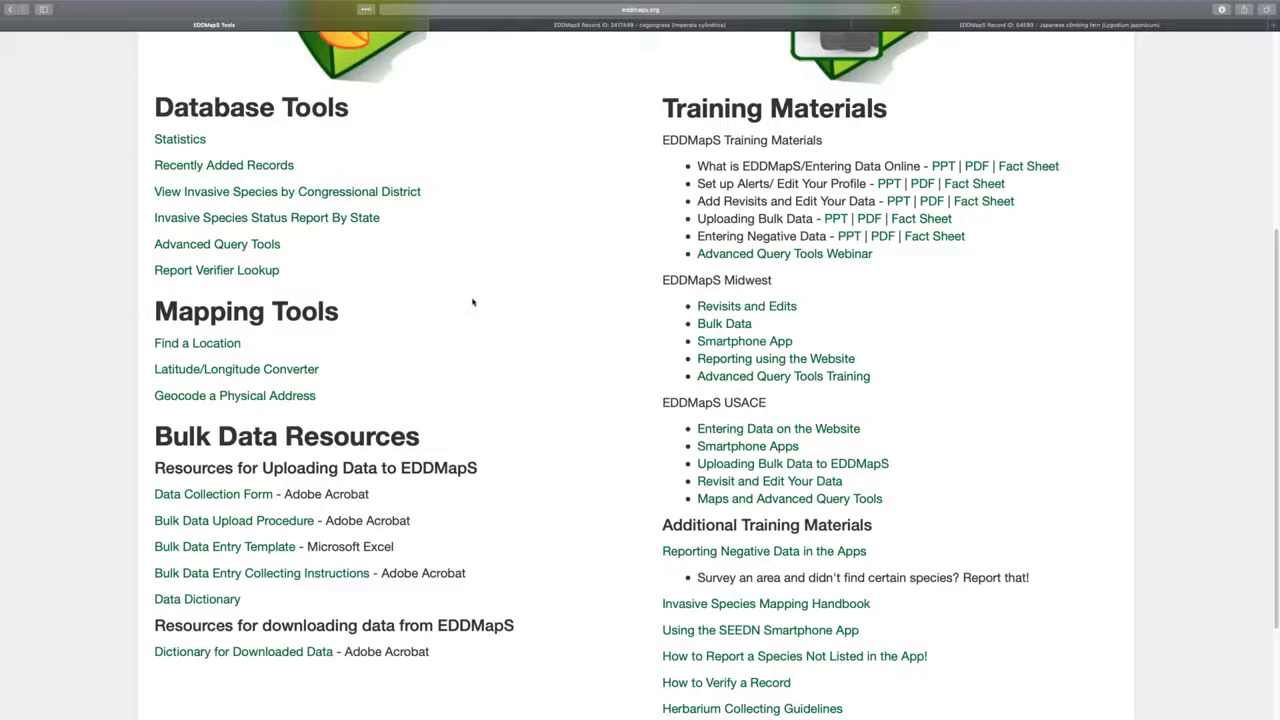
pyautogui.scroll(4, 434, 266)
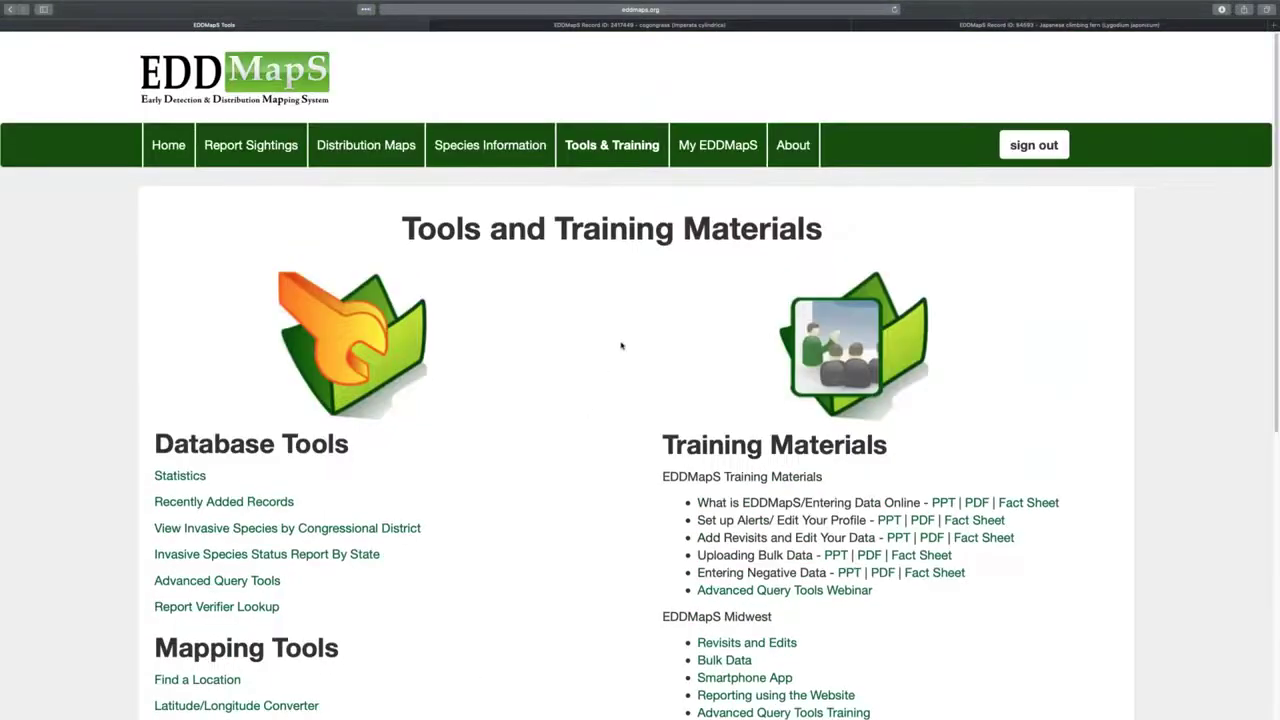
# Open the My EDDMapS overview, scroll it, and go to the Downloads page of report CSVs
pyautogui.click(699, 148)
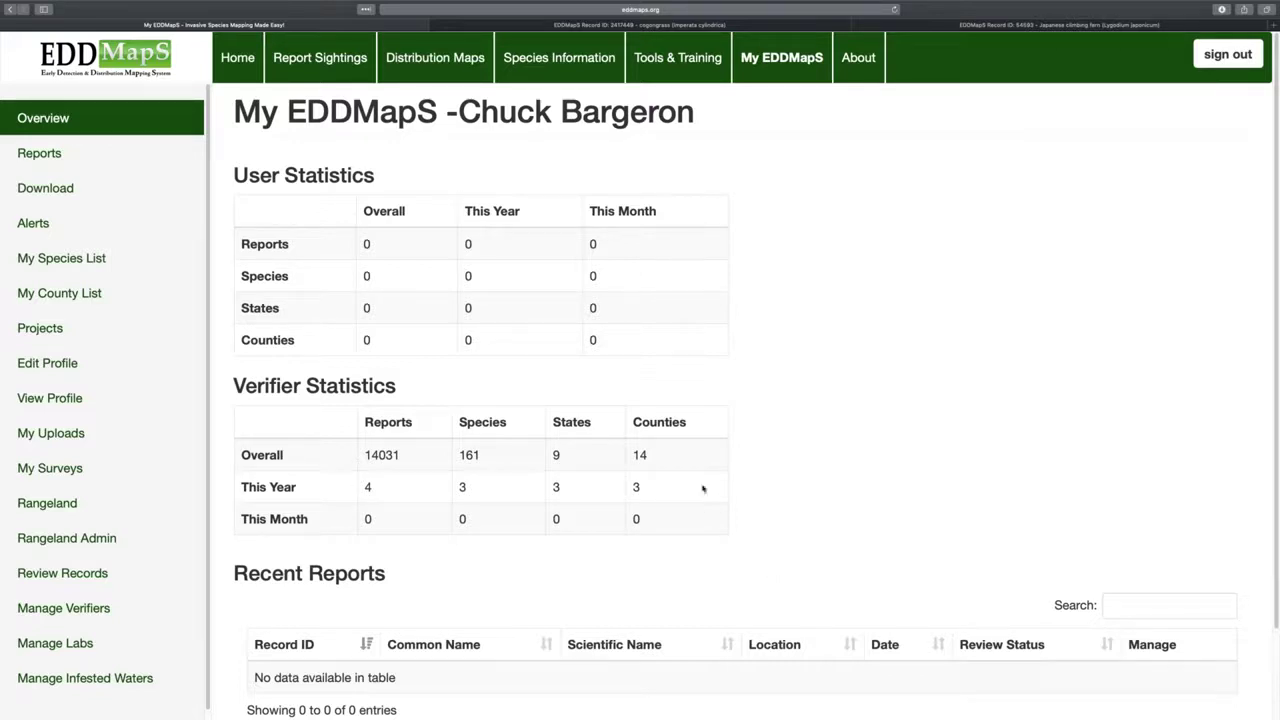
pyautogui.scroll(-2, 940, 445)
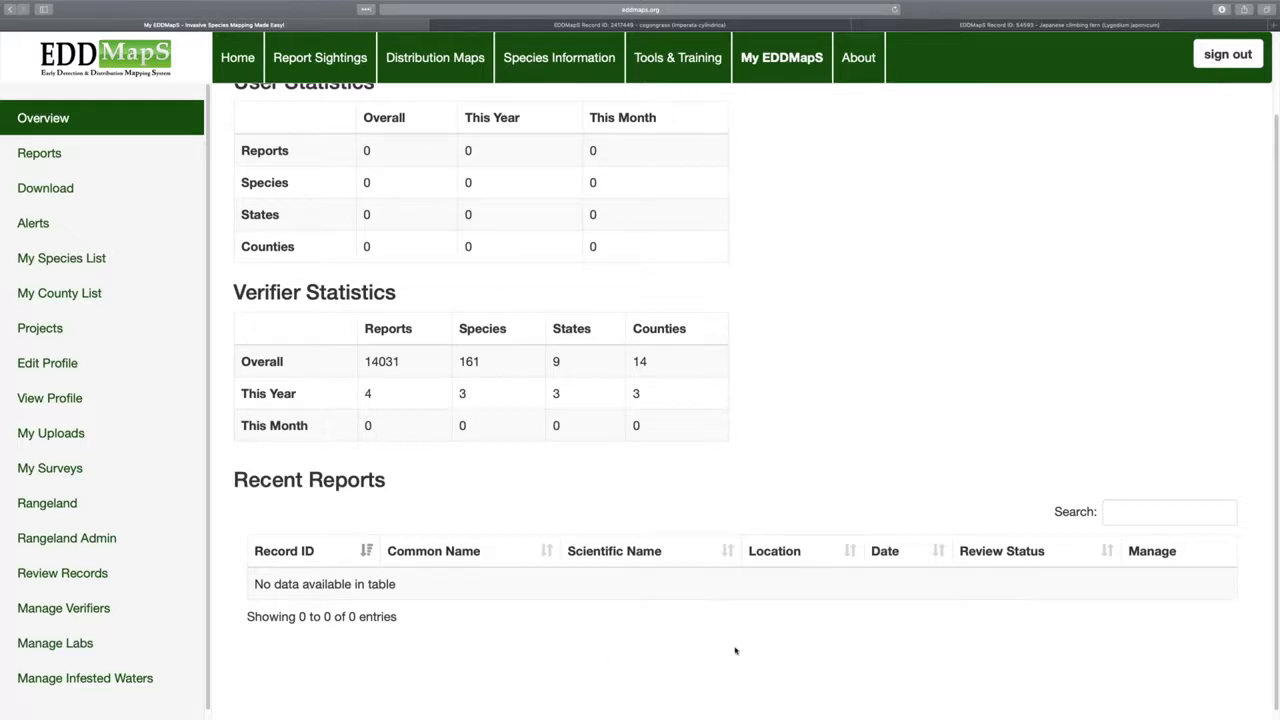
pyautogui.click(124, 200)
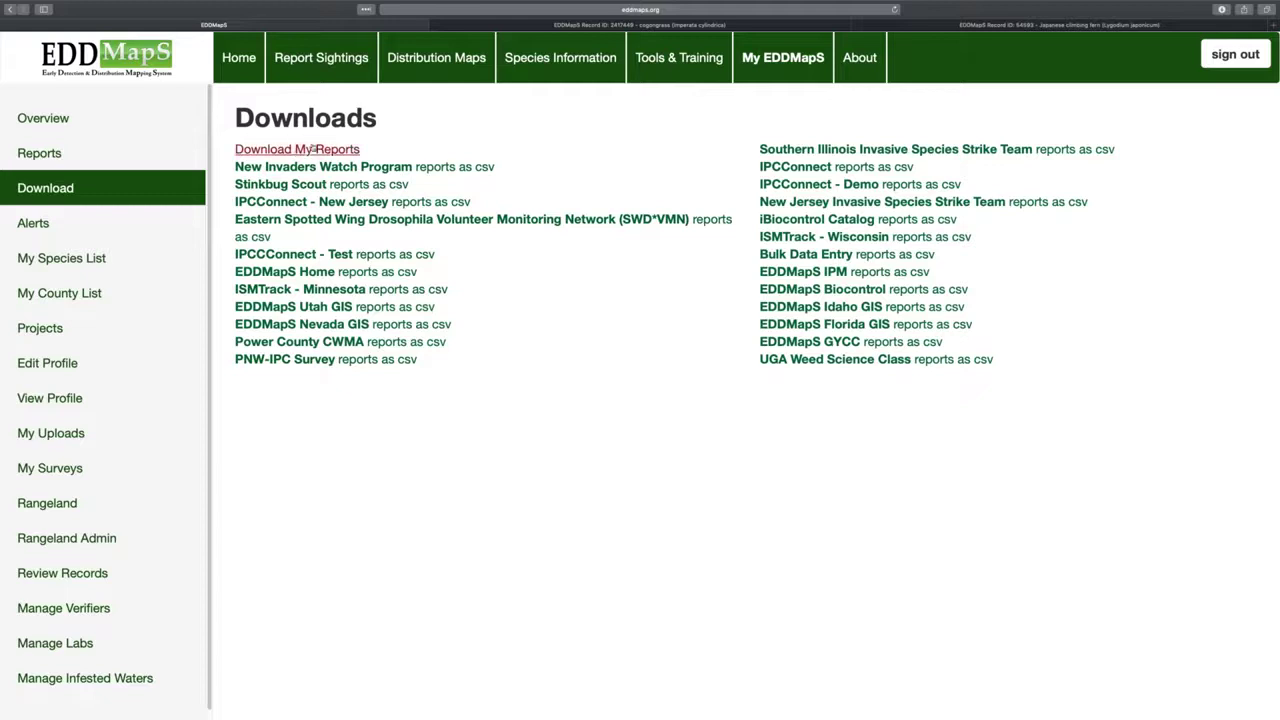
# Open the Alerts page listing the Plants alert for Benton County, Minnesota
pyautogui.click(112, 222)
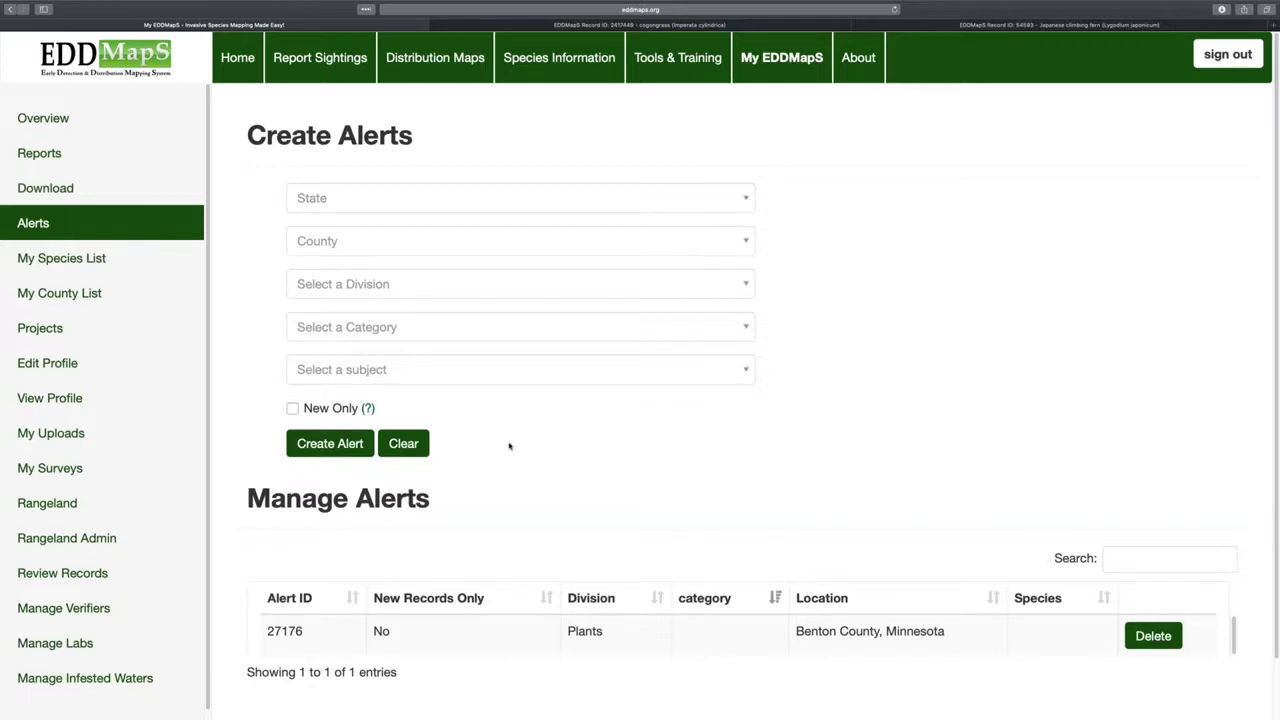
# Open My Species List showing saved species like African mustard and Canada thistle
pyautogui.click(140, 264)
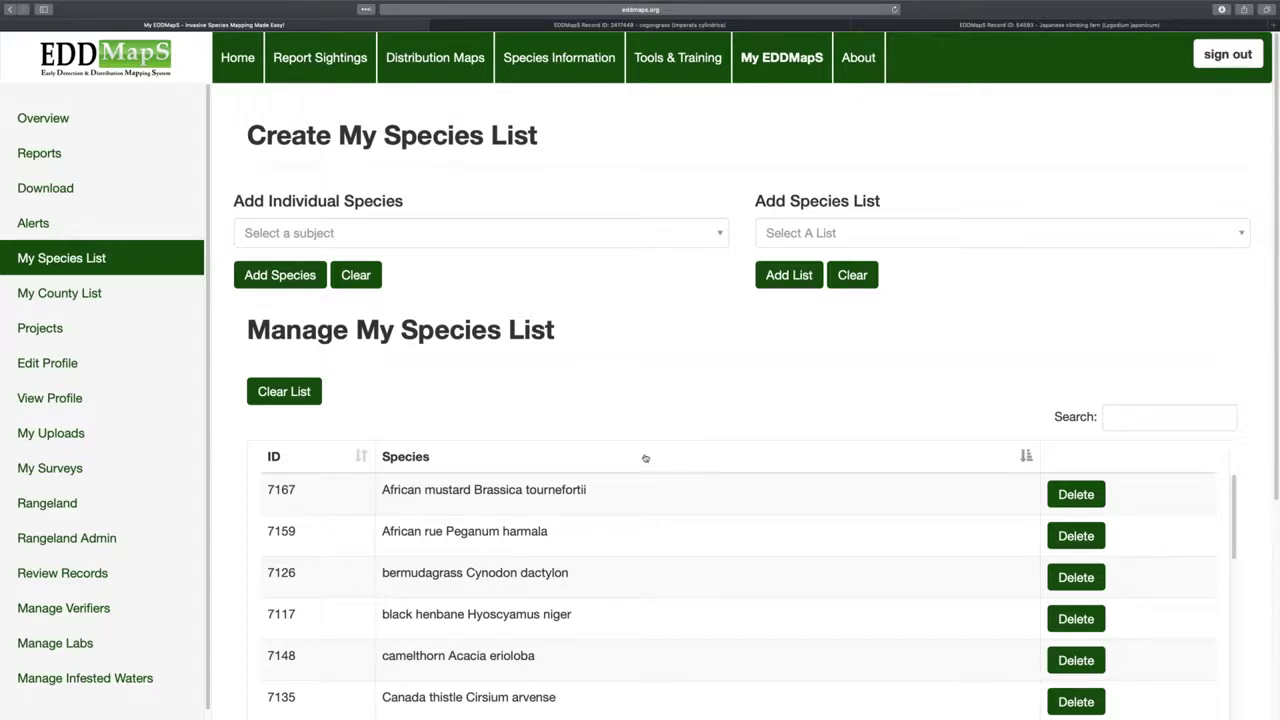
# View My County List, then open the Edit Your Profile form
pyautogui.click(70, 295)
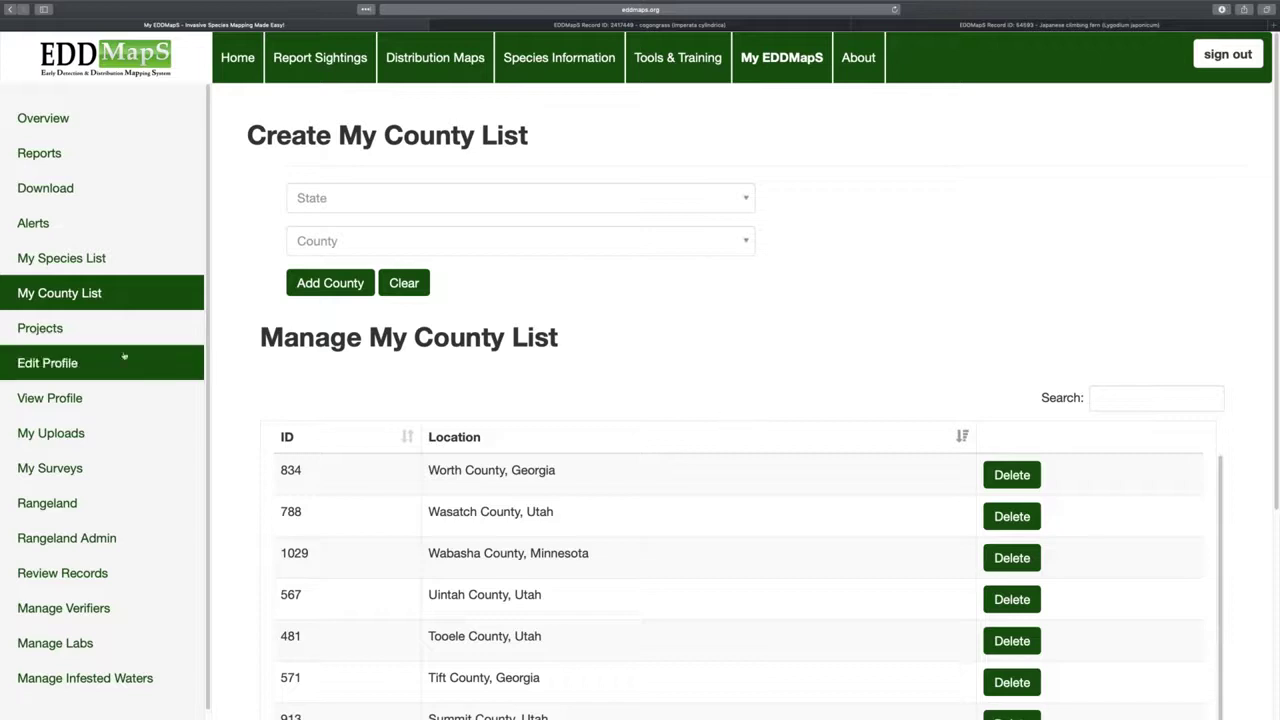
pyautogui.click(89, 364)
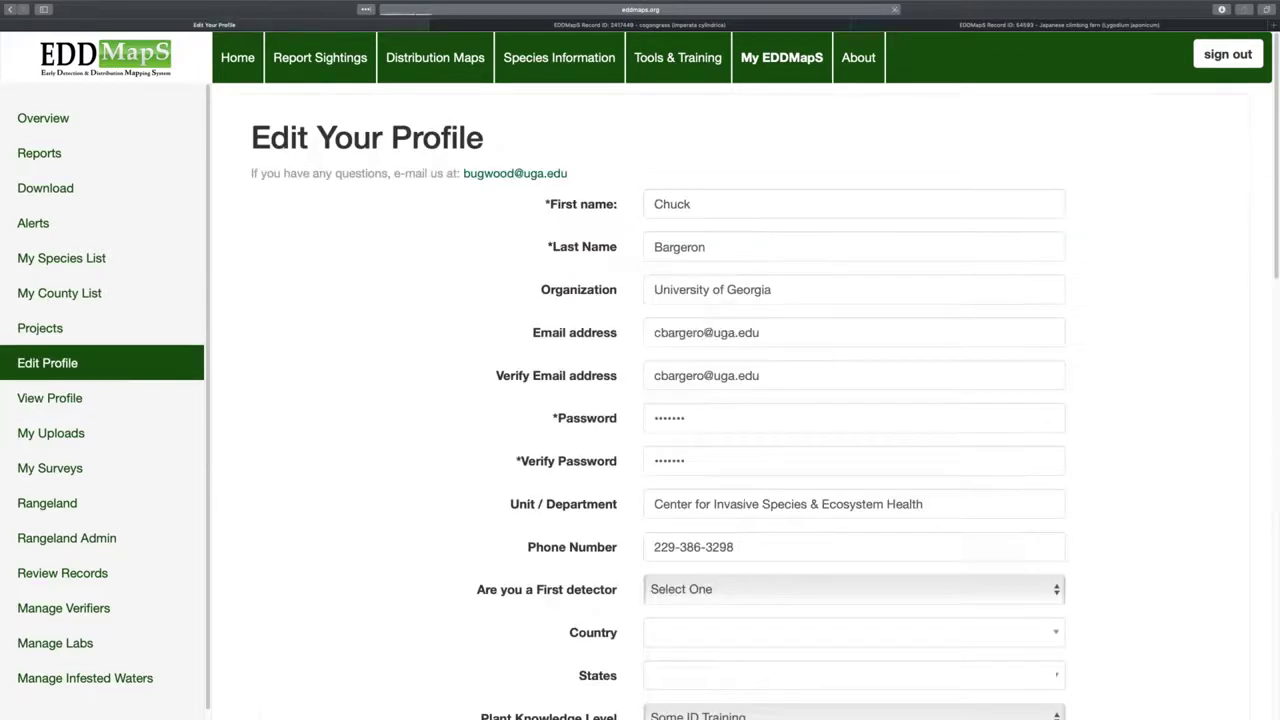
pyautogui.scroll(-3, 667, 507)
pyautogui.scroll(-4, 667, 507)
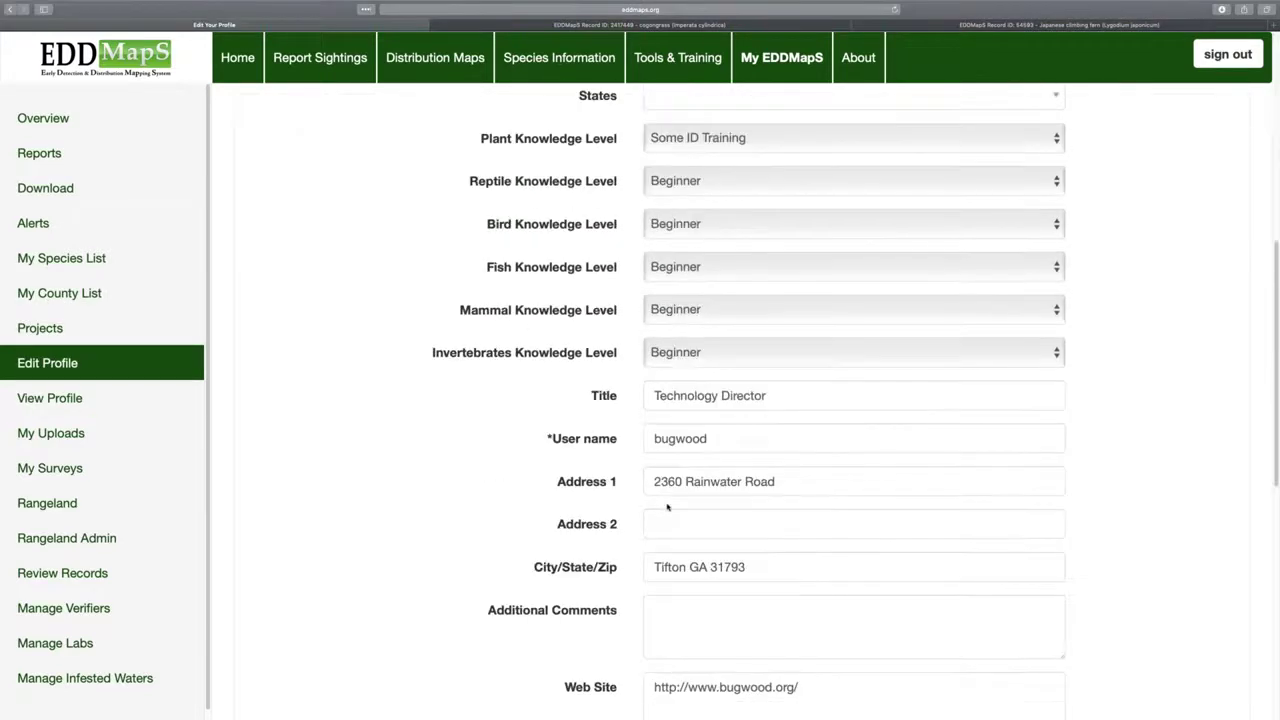
pyautogui.scroll(-2, 667, 507)
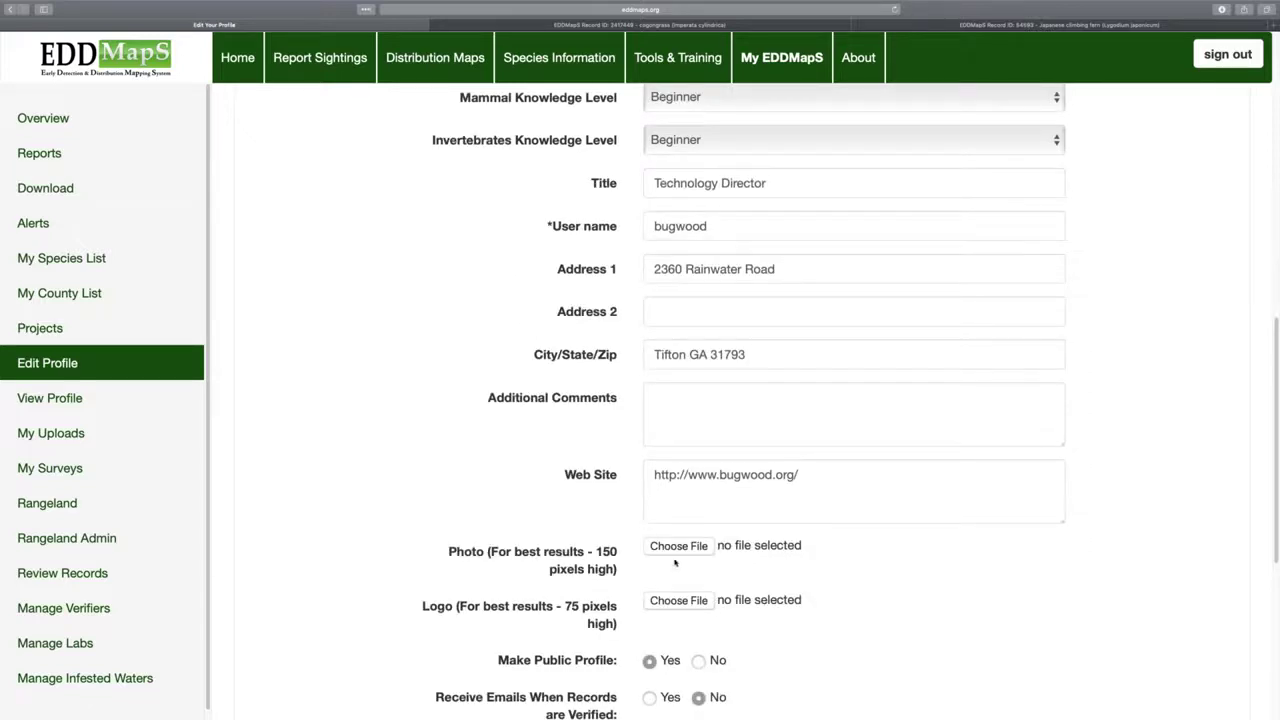
pyautogui.scroll(1, 675, 562)
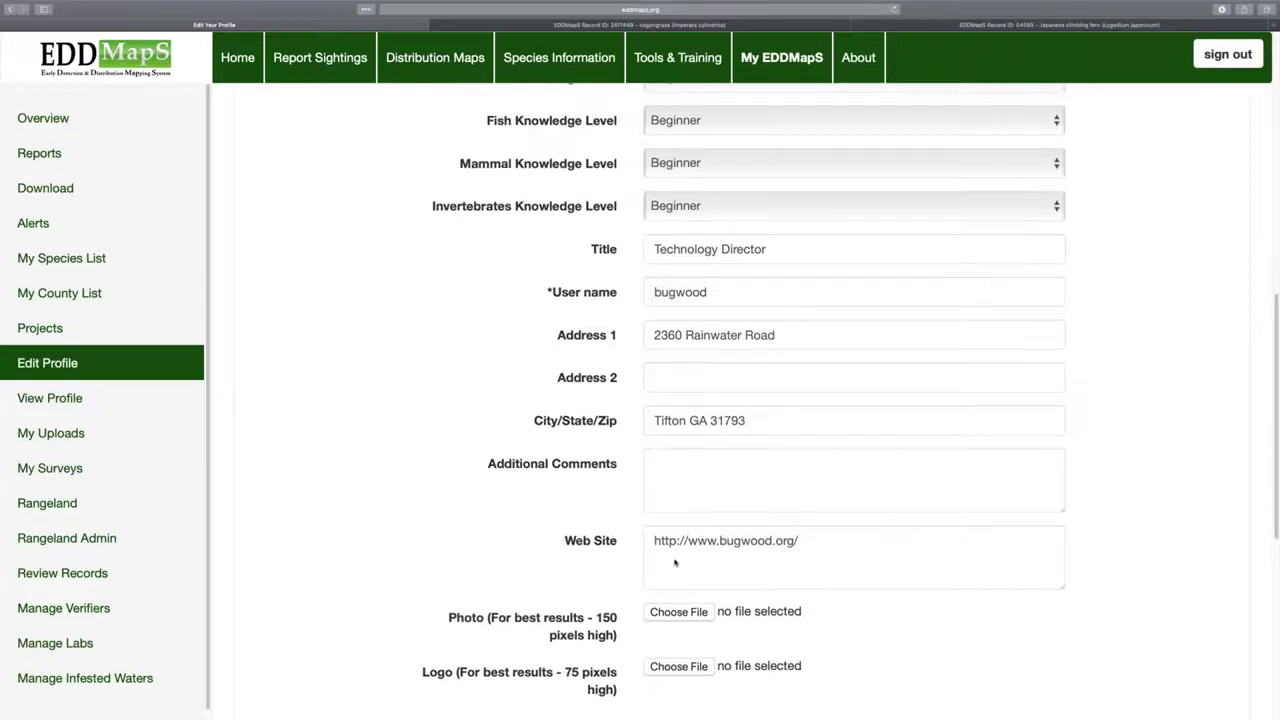
pyautogui.scroll(-2, 675, 562)
pyautogui.scroll(-1, 670, 572)
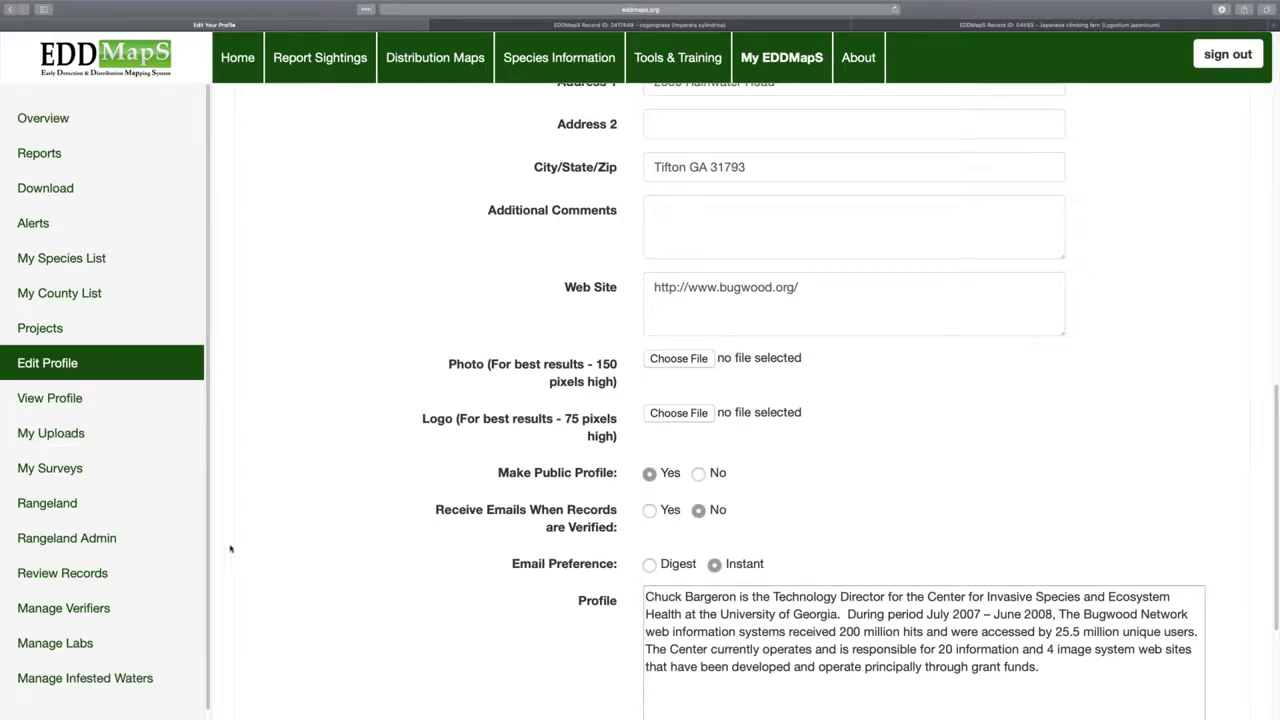
# Open My Uploads, start a bulk data upload, return to My Uploads, then open About
pyautogui.click(103, 434)
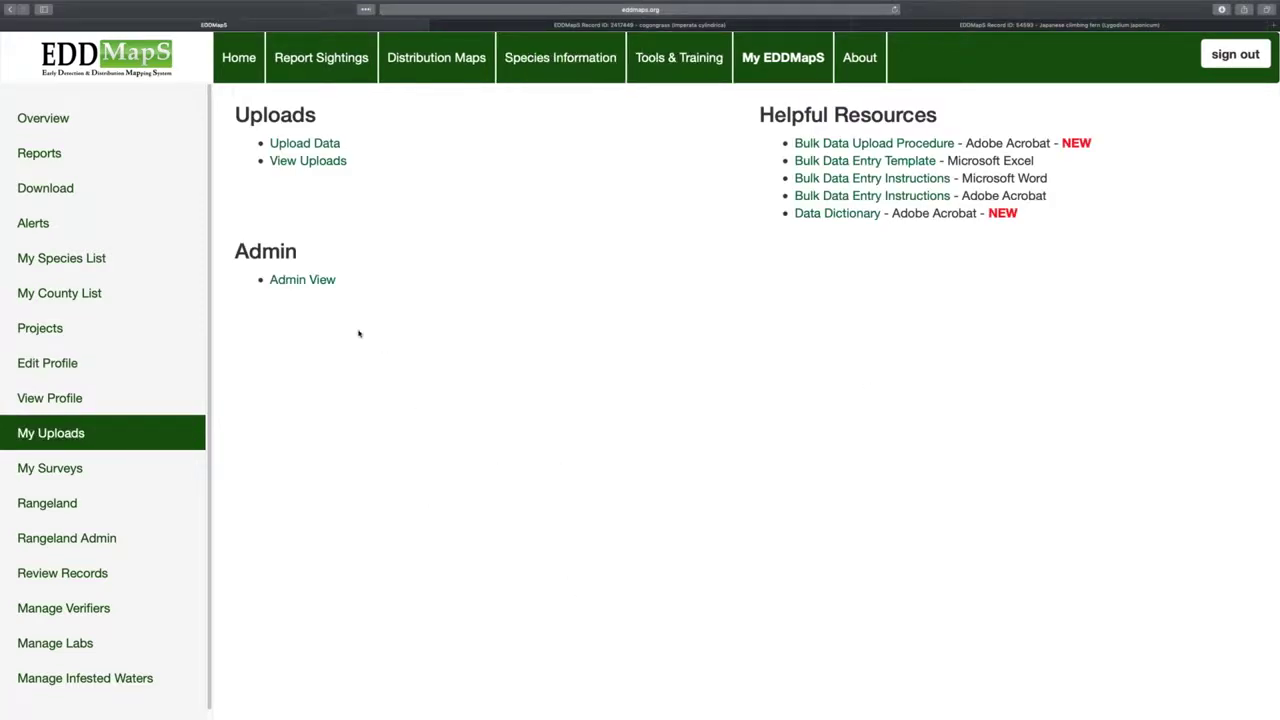
pyautogui.click(300, 144)
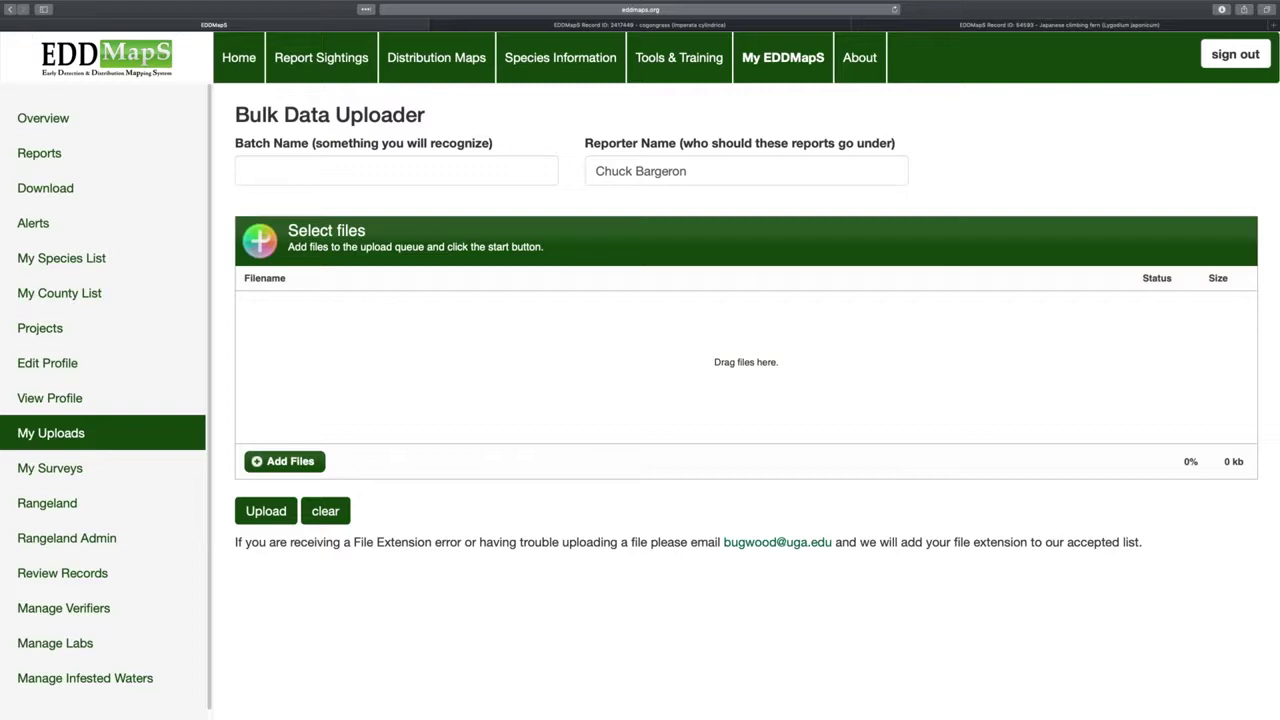
pyautogui.click(10, 9)
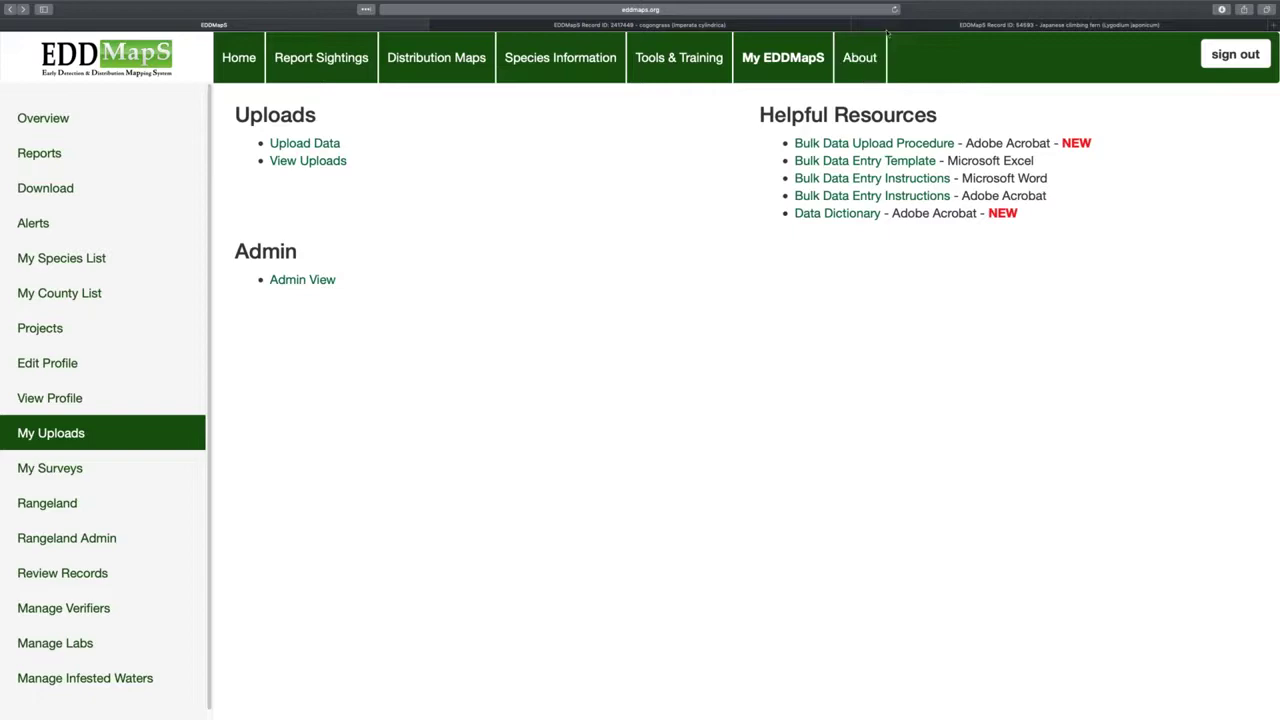
pyautogui.click(879, 60)
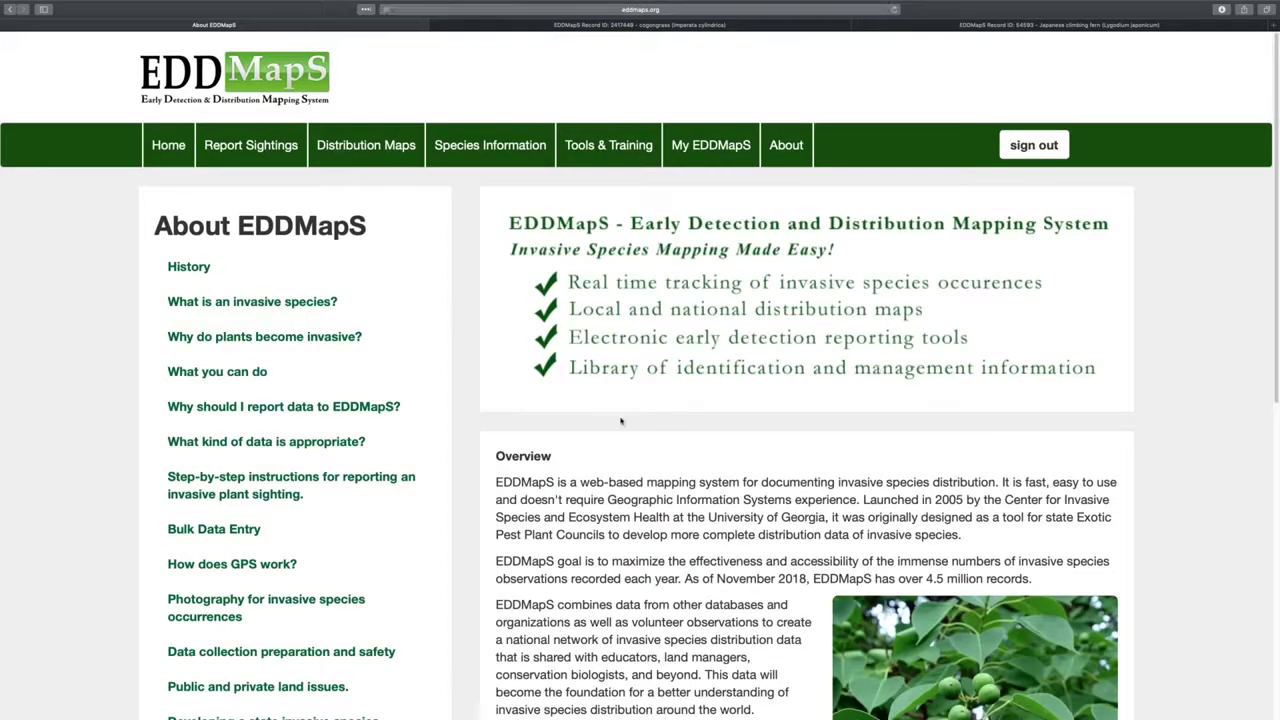
# Scroll the About page, read the Code of Conduct for Reviewers and Reporters, then return home
pyautogui.scroll(-5, 640, 470)
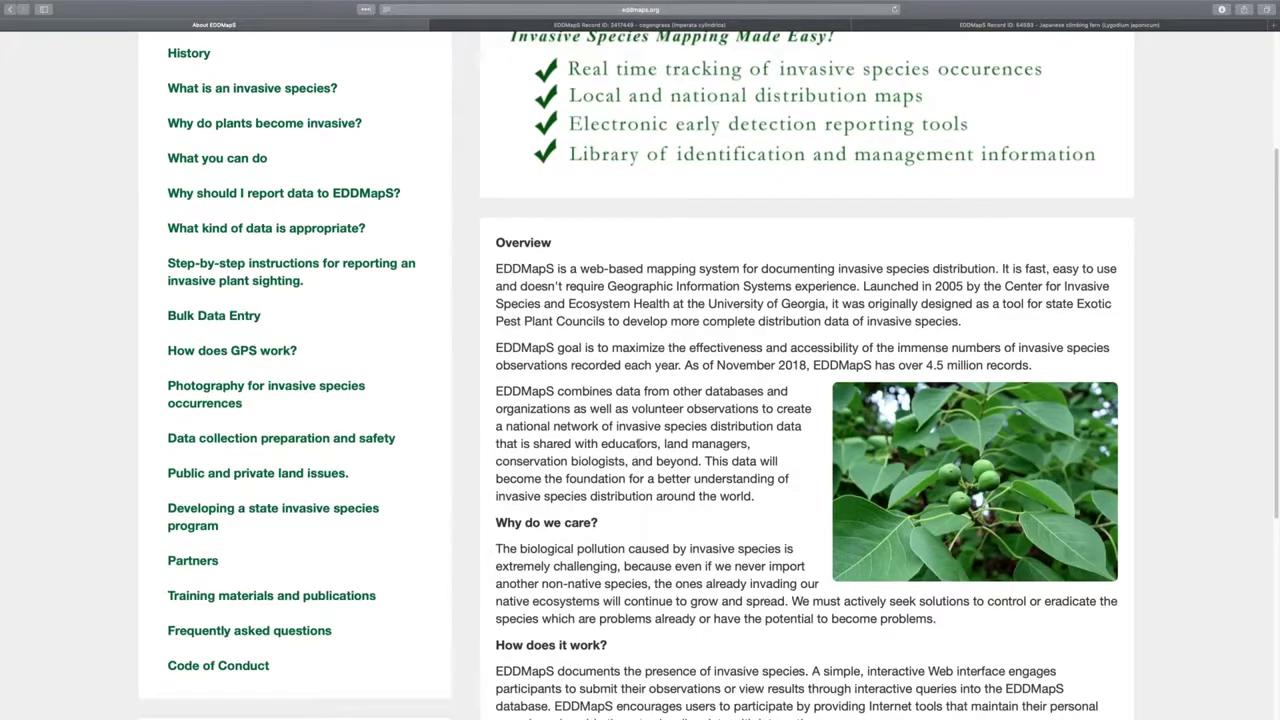
pyautogui.scroll(-4, 641, 450)
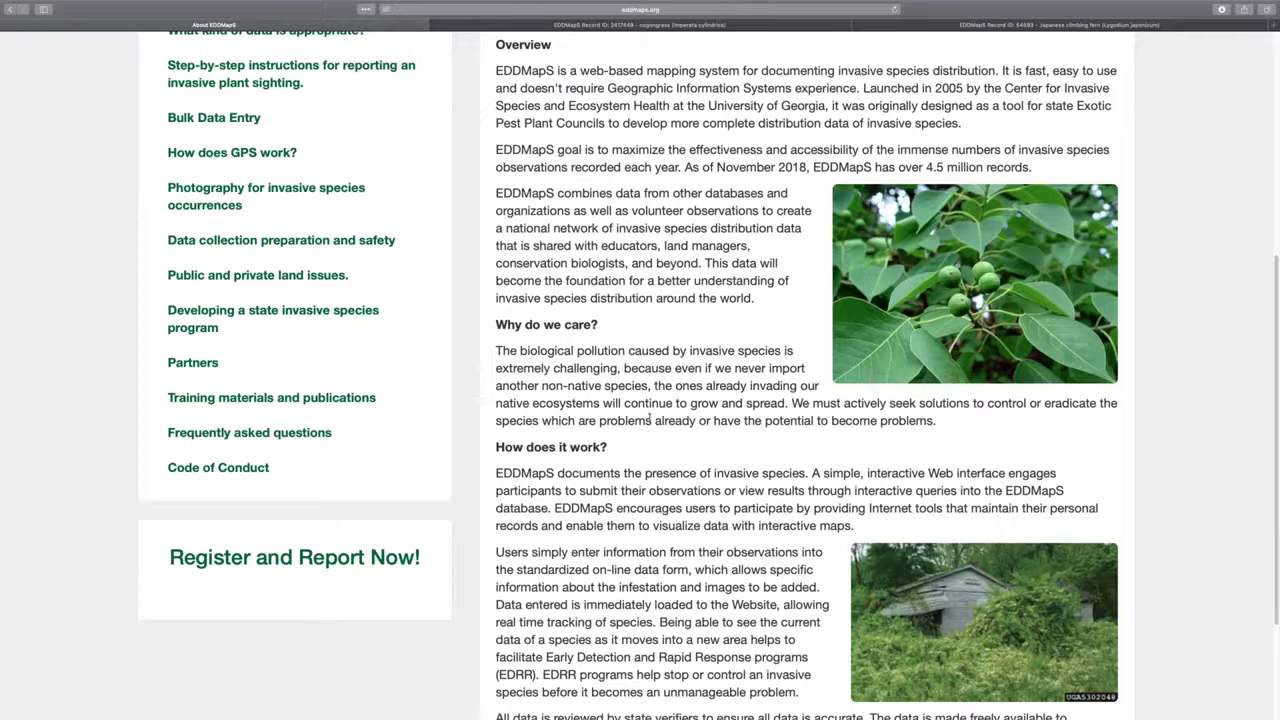
pyautogui.click(378, 470)
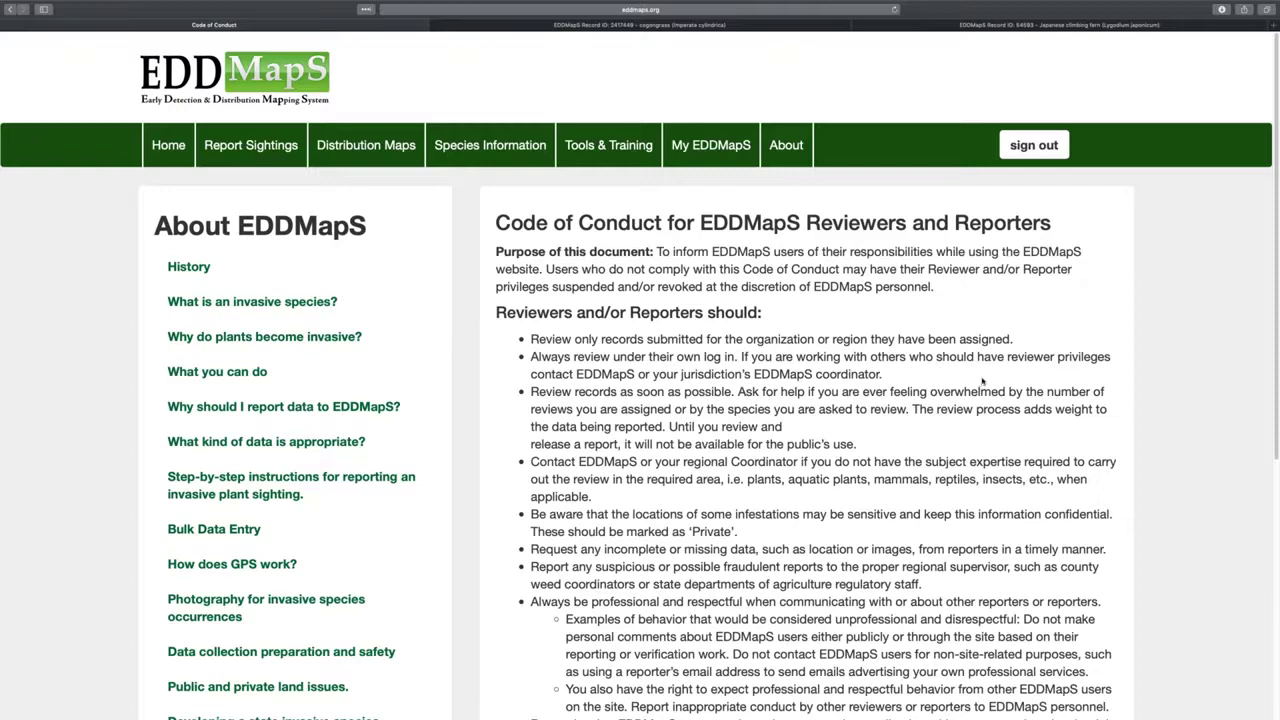
pyautogui.scroll(-5, 983, 380)
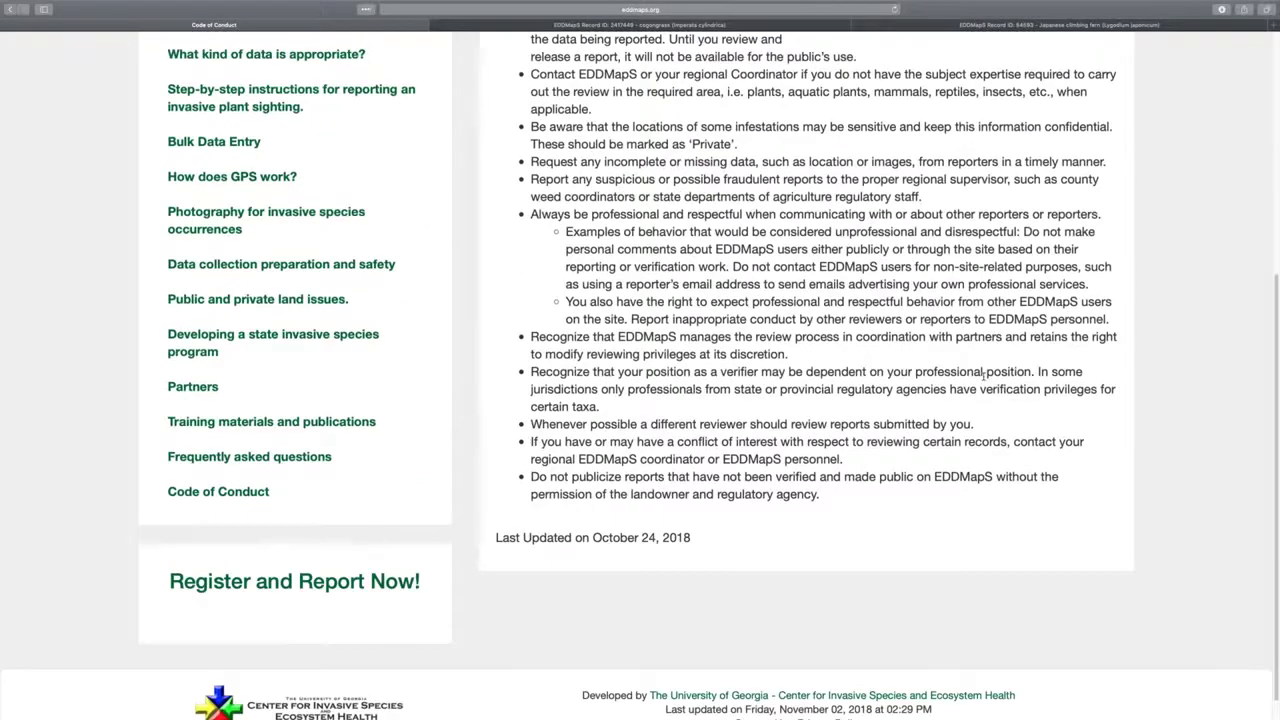
pyautogui.scroll(4, 985, 375)
pyautogui.scroll(-4, 988, 372)
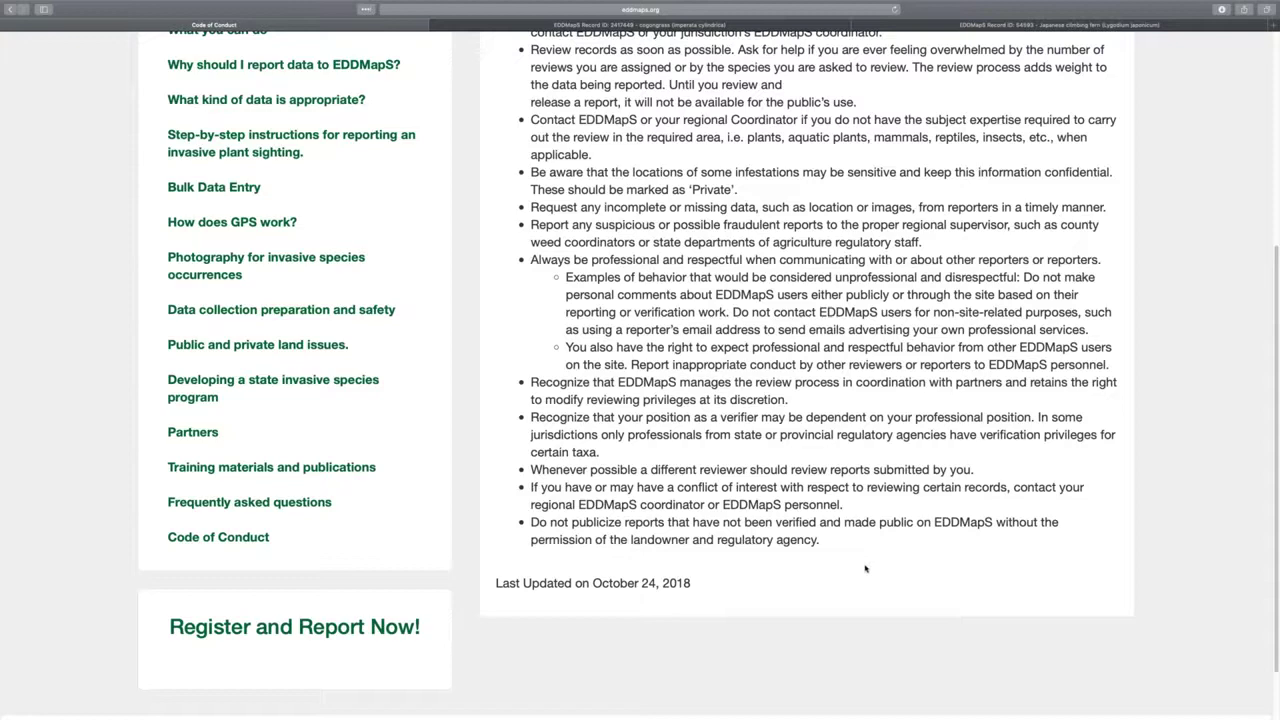
pyautogui.scroll(3, 866, 566)
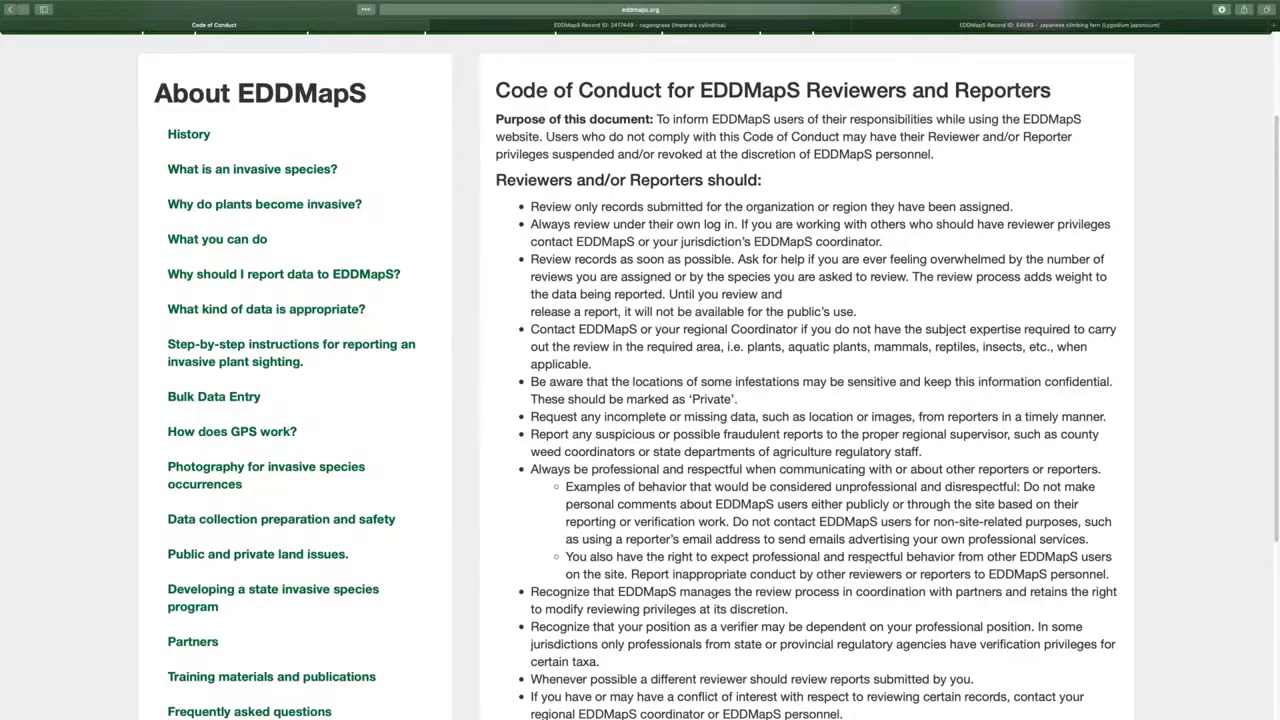
pyautogui.scroll(2, 868, 562)
pyautogui.click(168, 145)
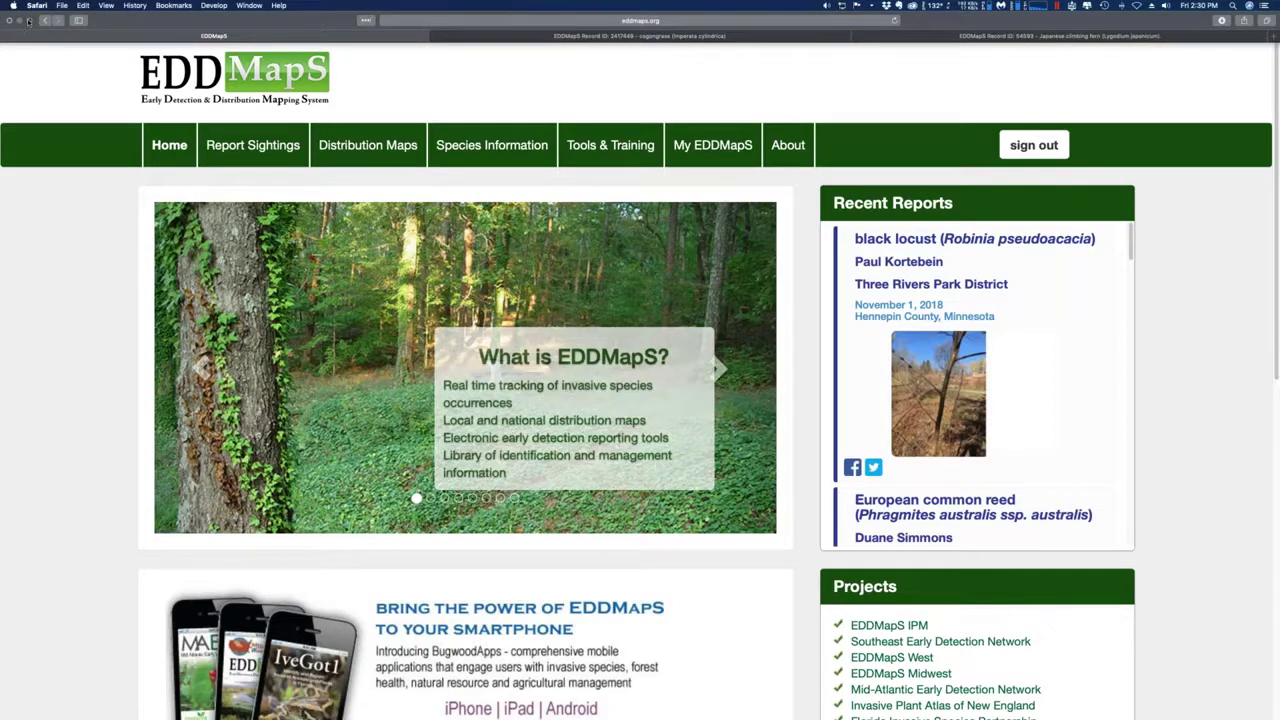
# Exit Safari full screen to reveal the desktop
pyautogui.click(28, 20)
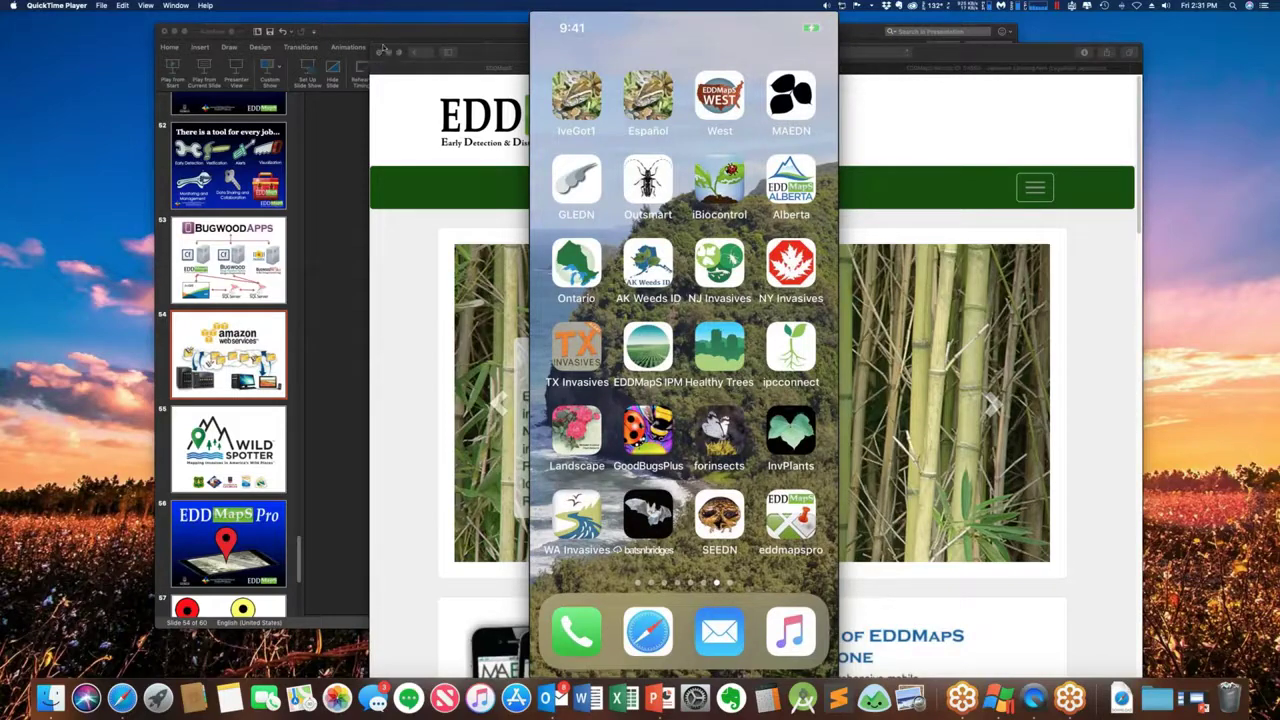
# Toggle Safari full screen on and off, then switch back to the QuickTime iPhone mirror
pyautogui.click(397, 53)
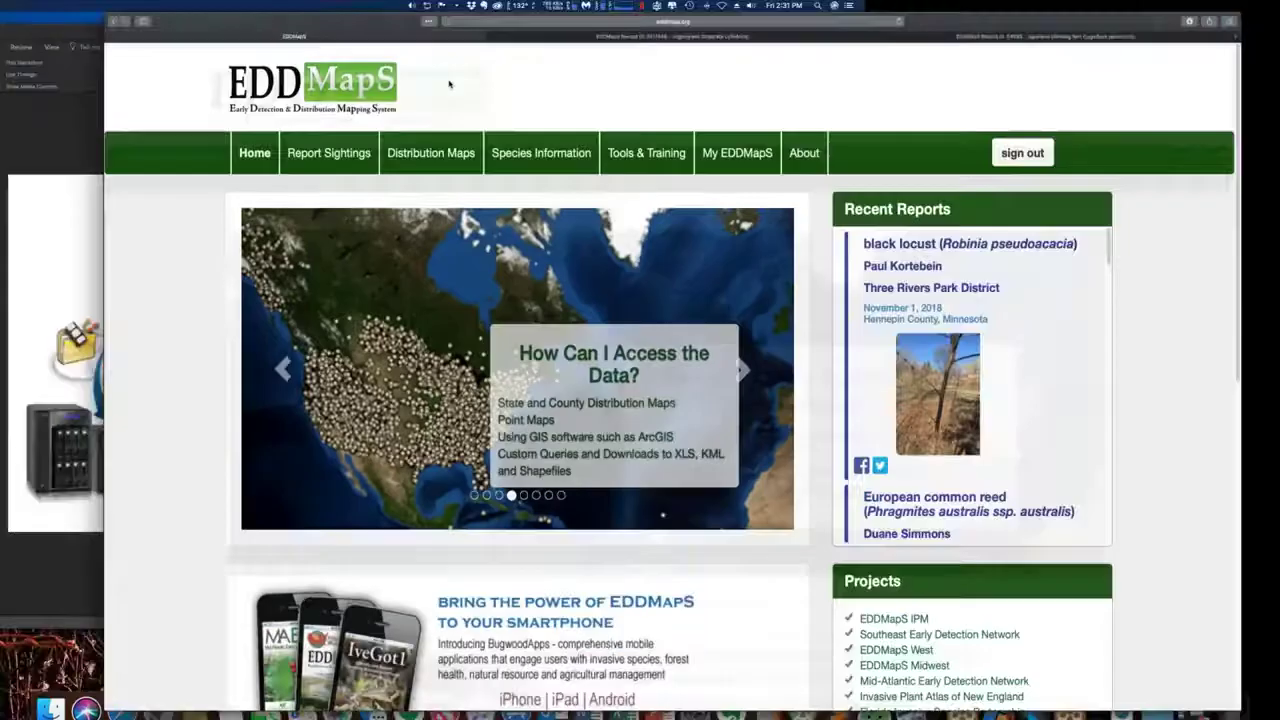
pyautogui.moveTo(72, 8)
pyautogui.click(31, 21)
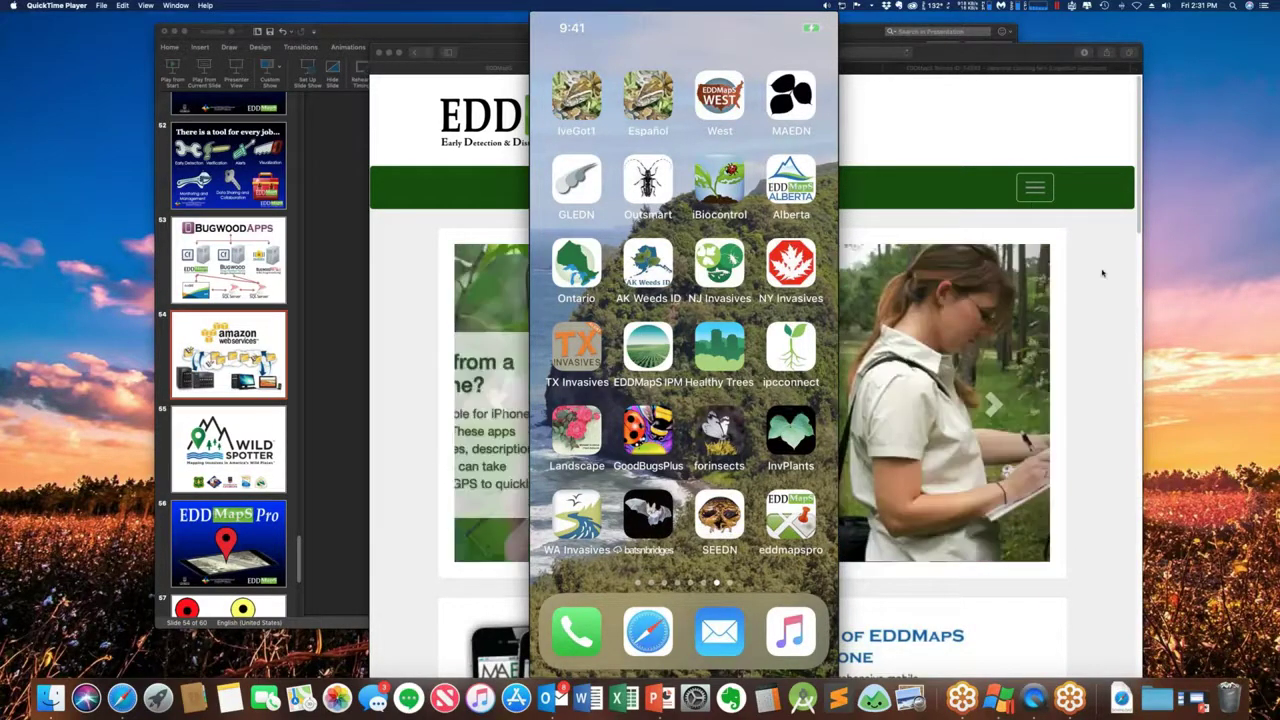
pyautogui.click(955, 142)
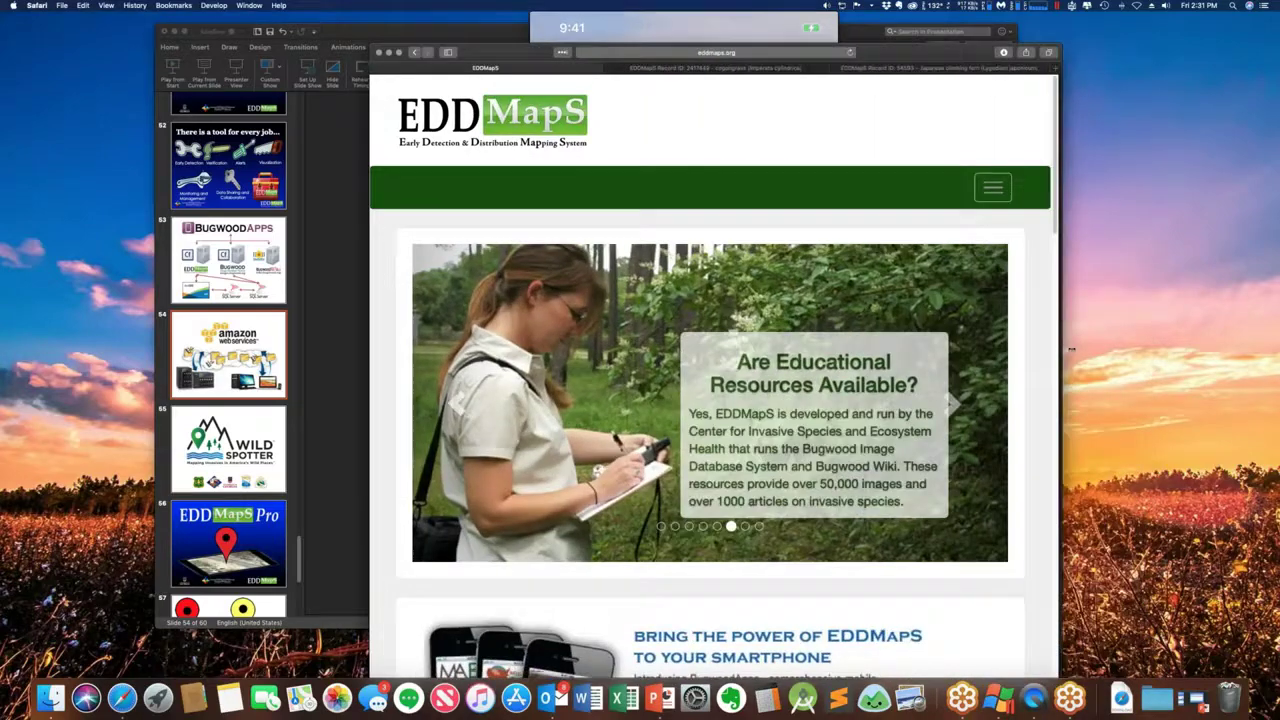
pyautogui.press('super+Tab')
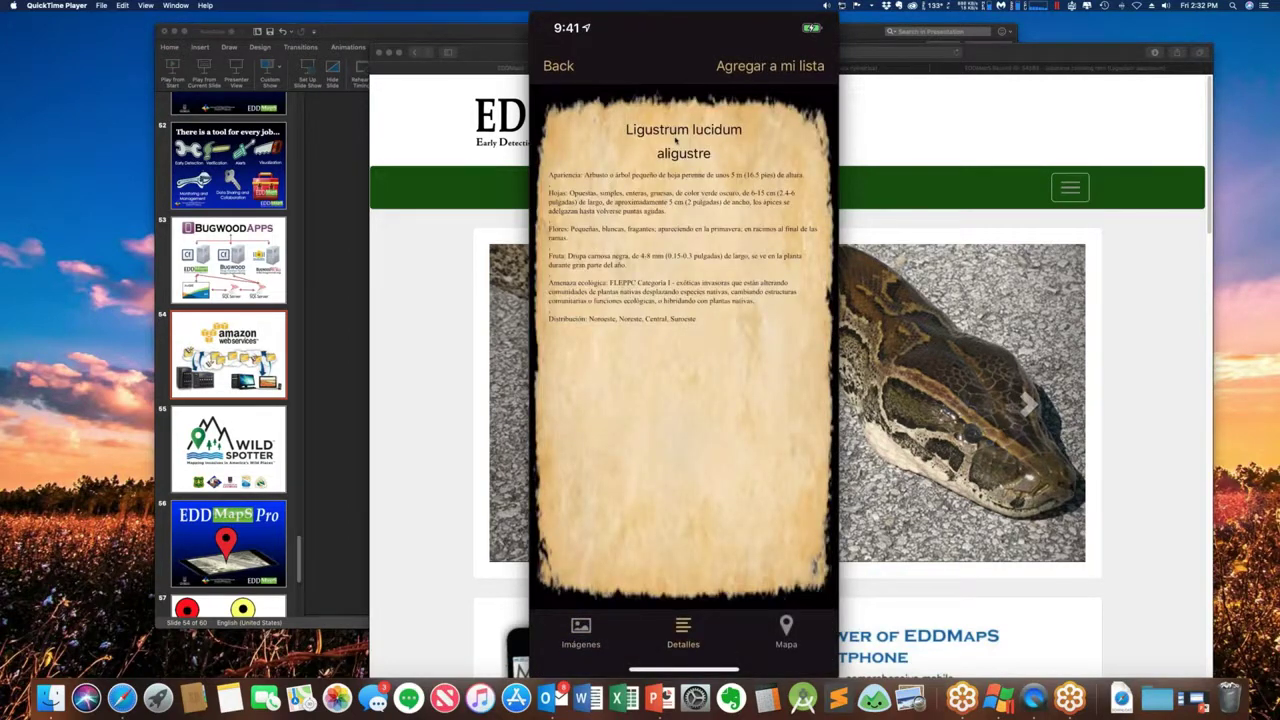
# View the aligustre (Ligustrum lucidum) species details, then bring up the IveGot1 main menu
pyautogui.moveTo(612, 391)
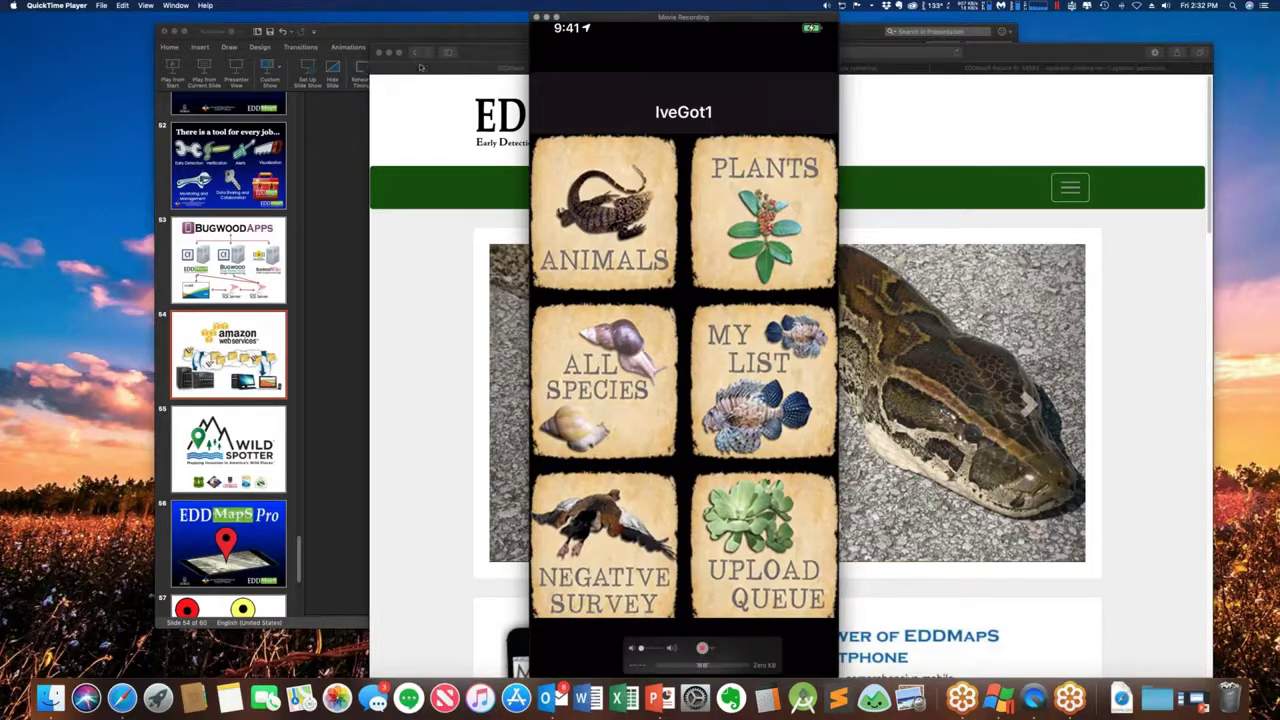
# Bring up the slides during the Cuban treefrog, hydrilla and Cane toad negative survey, then return to IveGot1's main menu
pyautogui.click(393, 50)
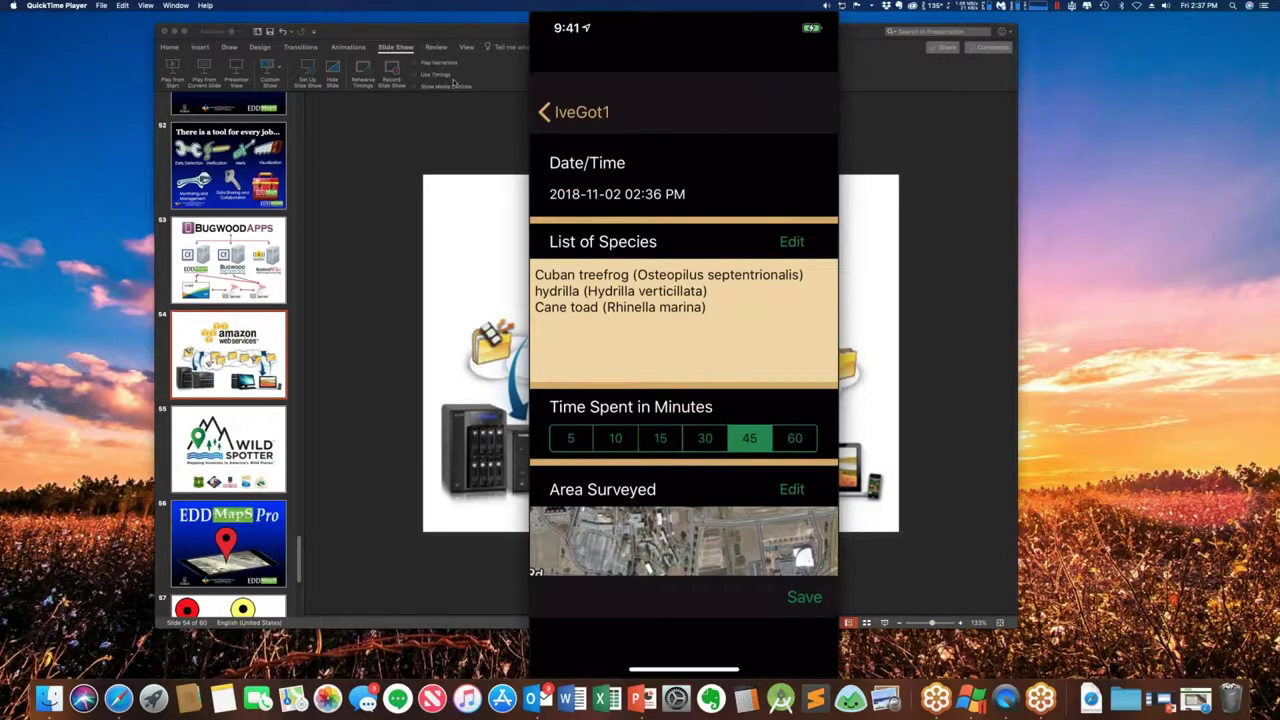
pyautogui.click(573, 112)
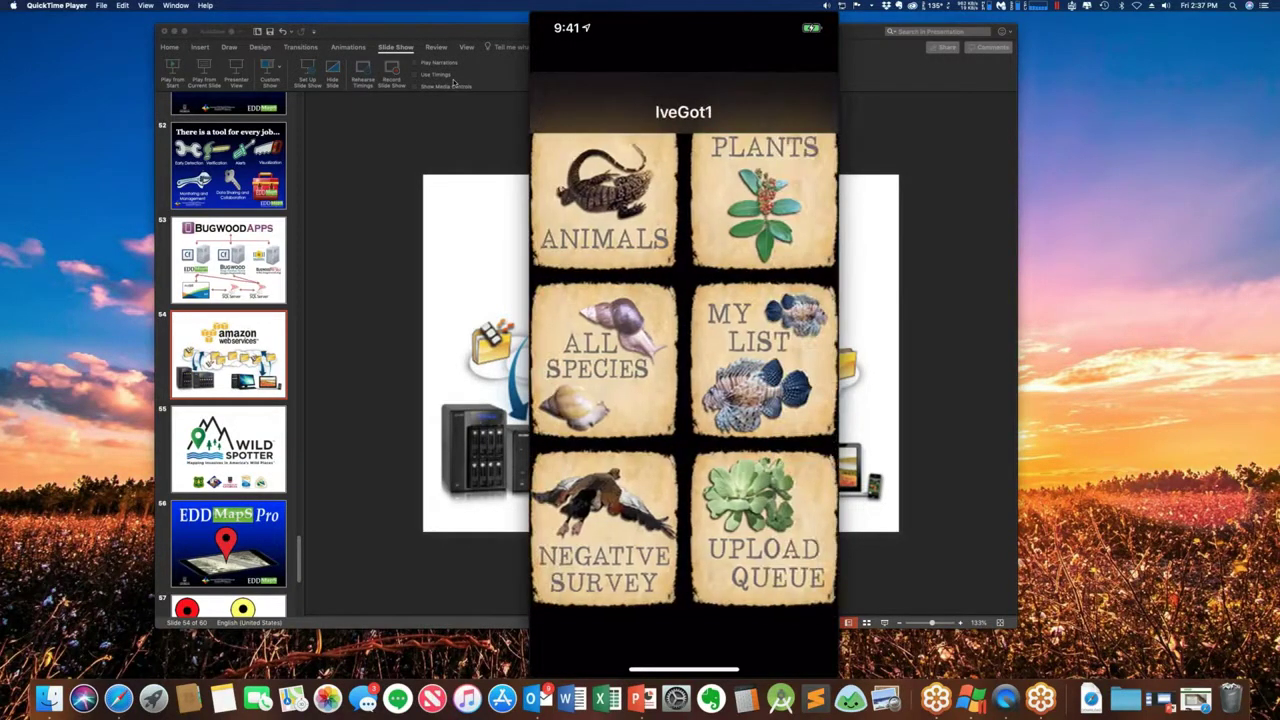
# Scroll down through the IveGot1 main menu tiles and back up
pyautogui.scroll(-5, 684, 370)
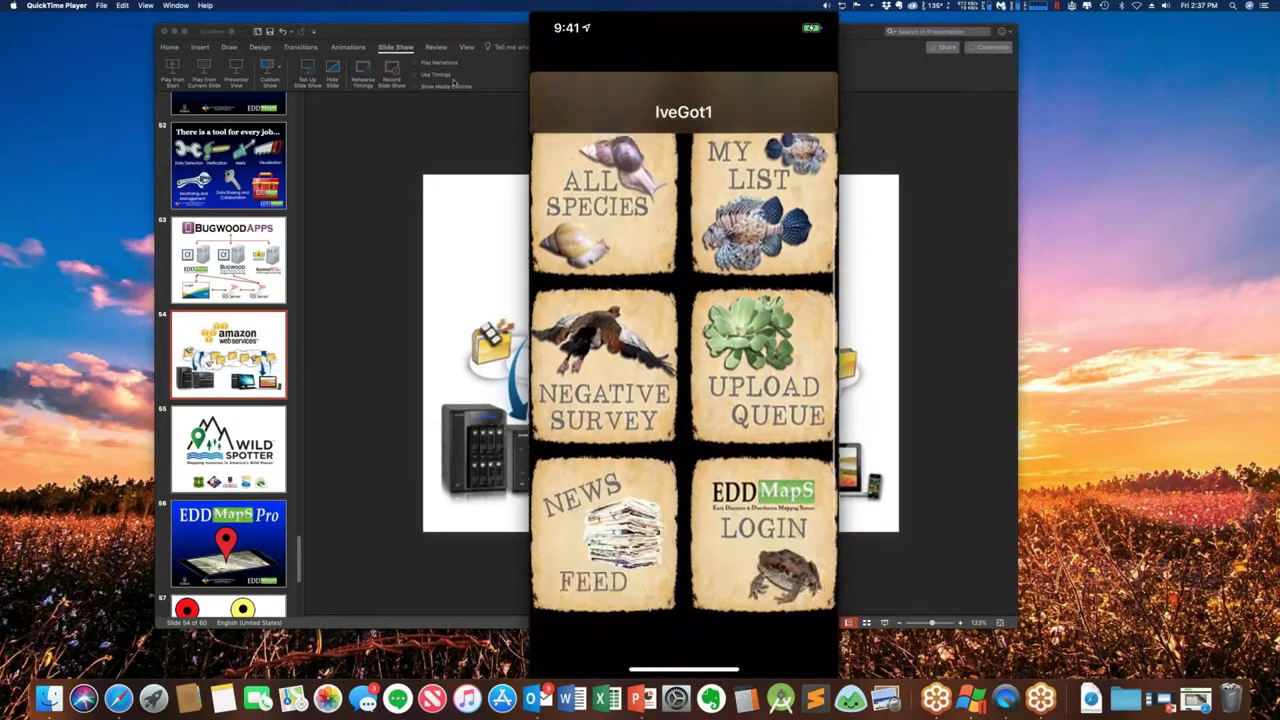
pyautogui.scroll(5, 684, 370)
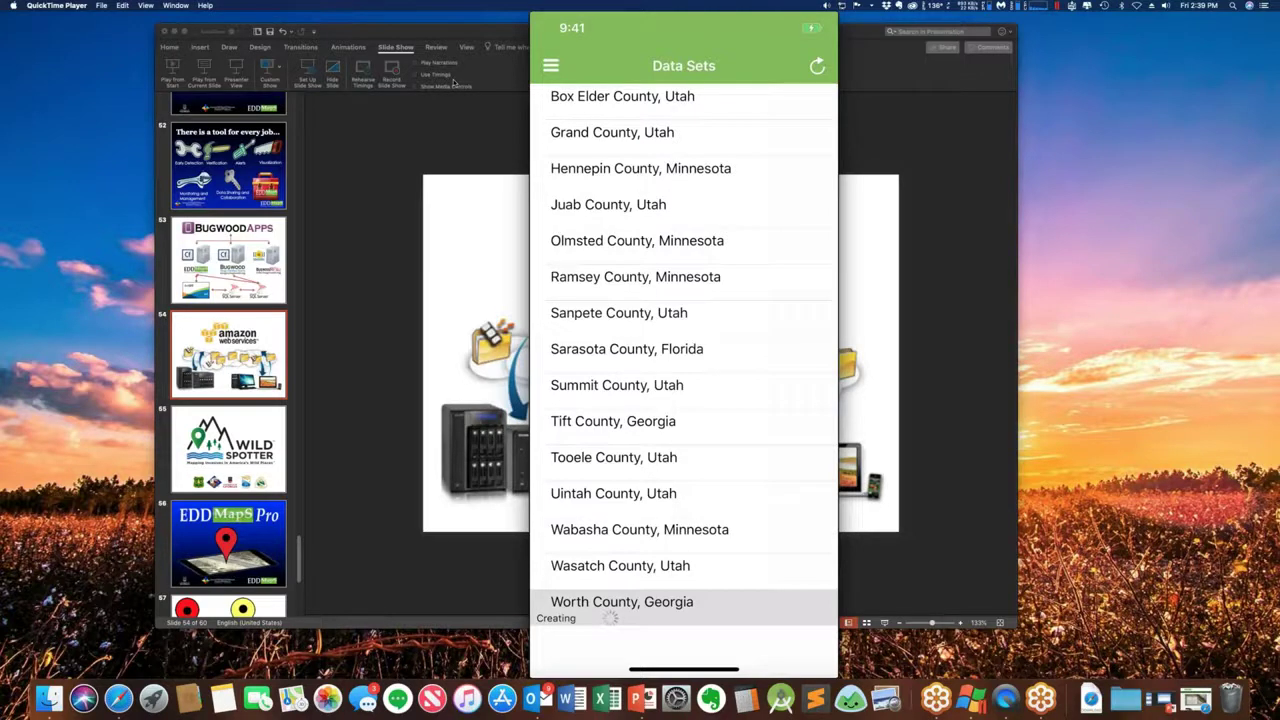
# Show the EDDMapS Pro Invasives Map, then present slide 55, Wild Spotter, in PowerPoint
pyautogui.click(550, 65)
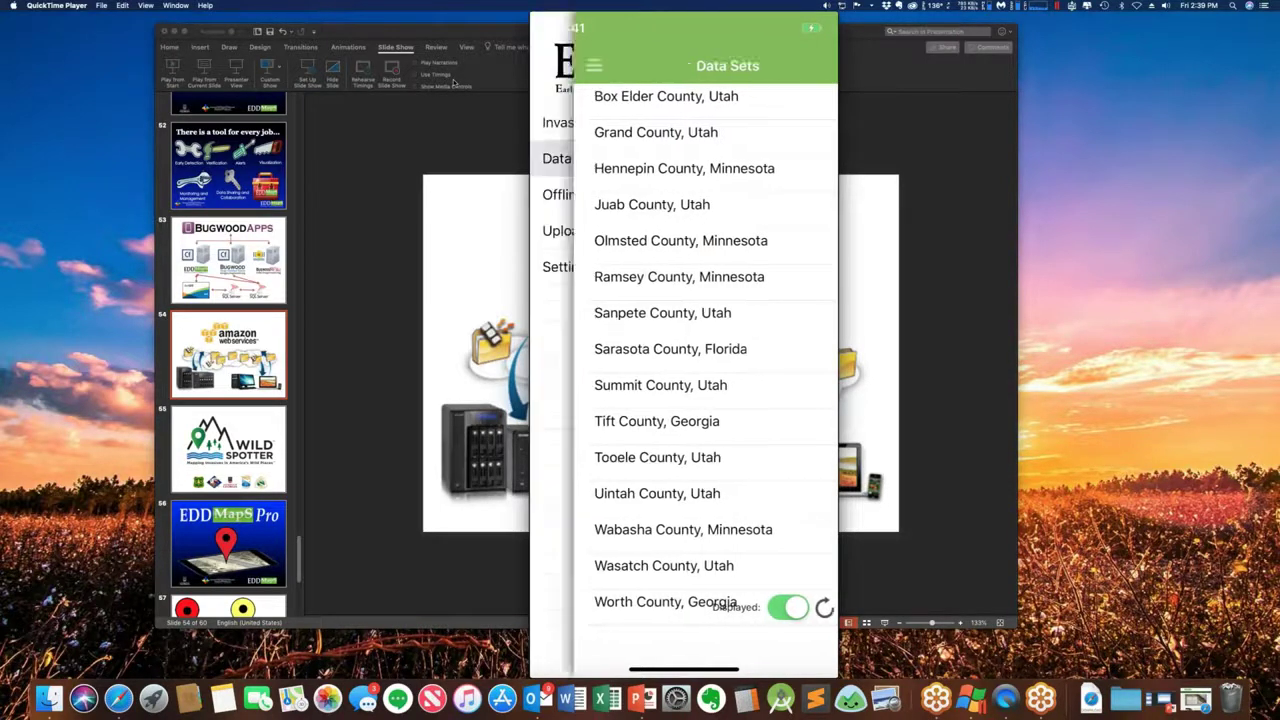
pyautogui.click(586, 200)
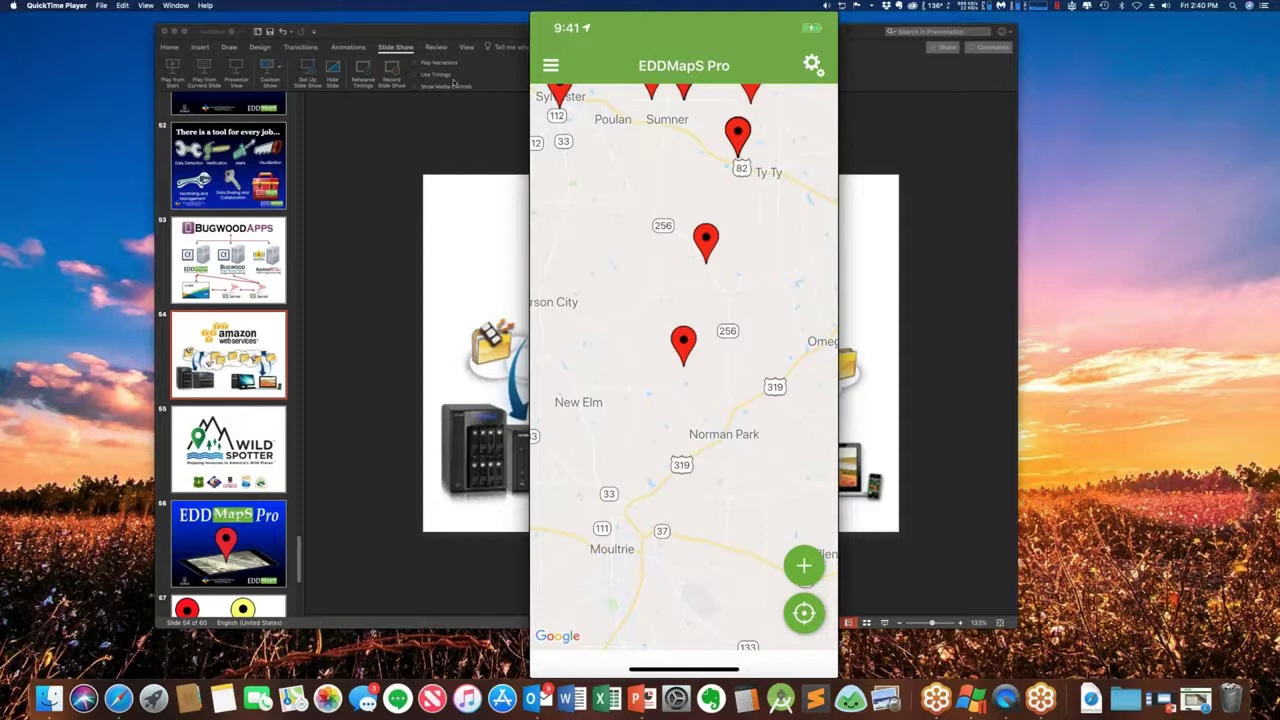
pyautogui.click(344, 149)
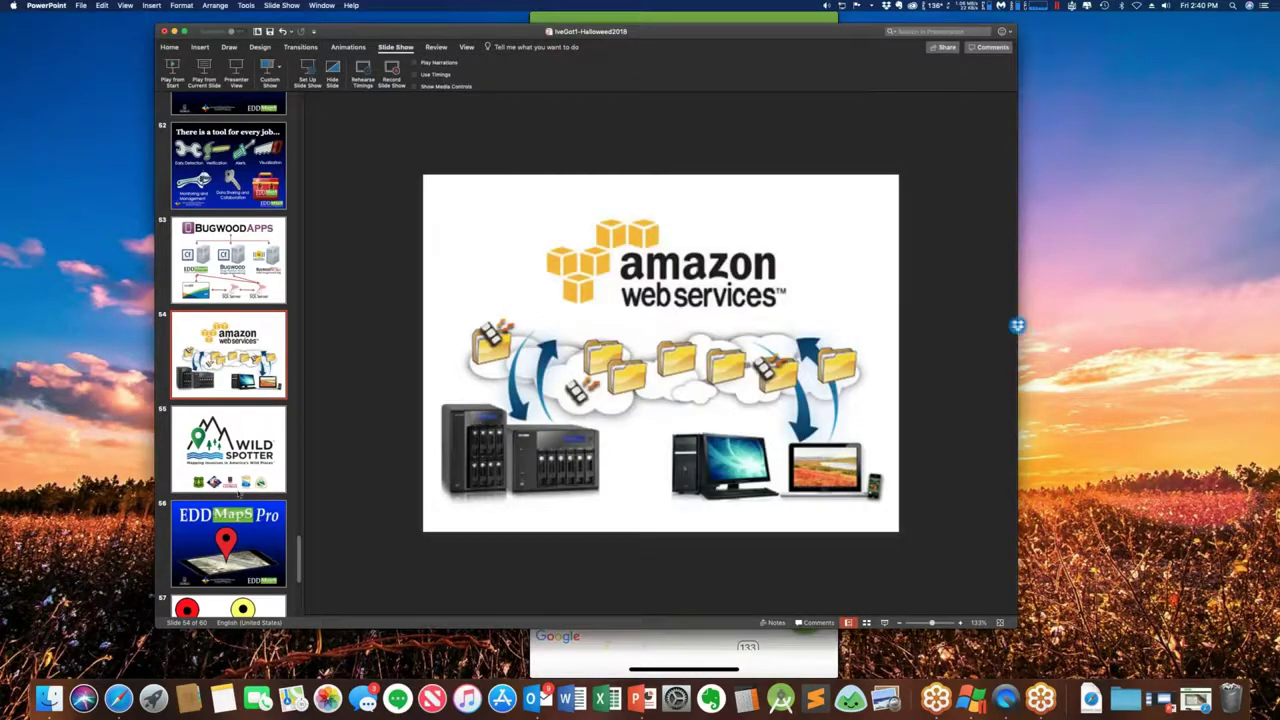
pyautogui.click(256, 476)
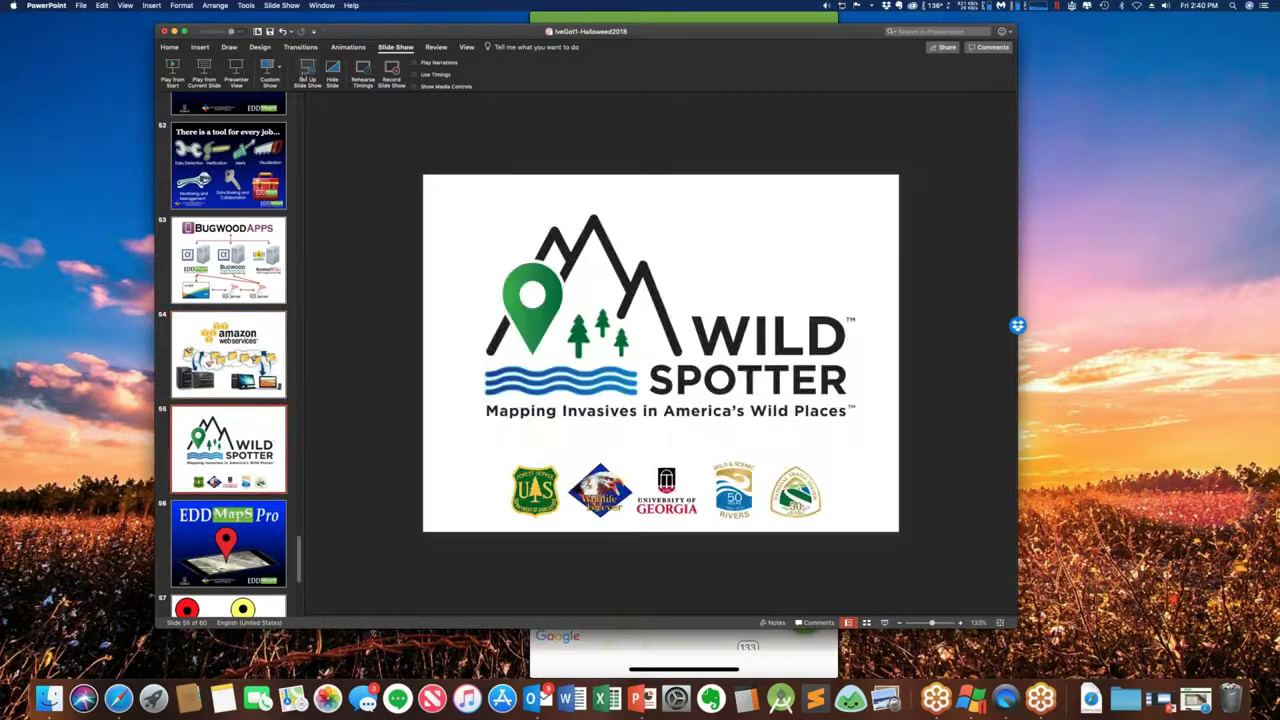
pyautogui.click(203, 68)
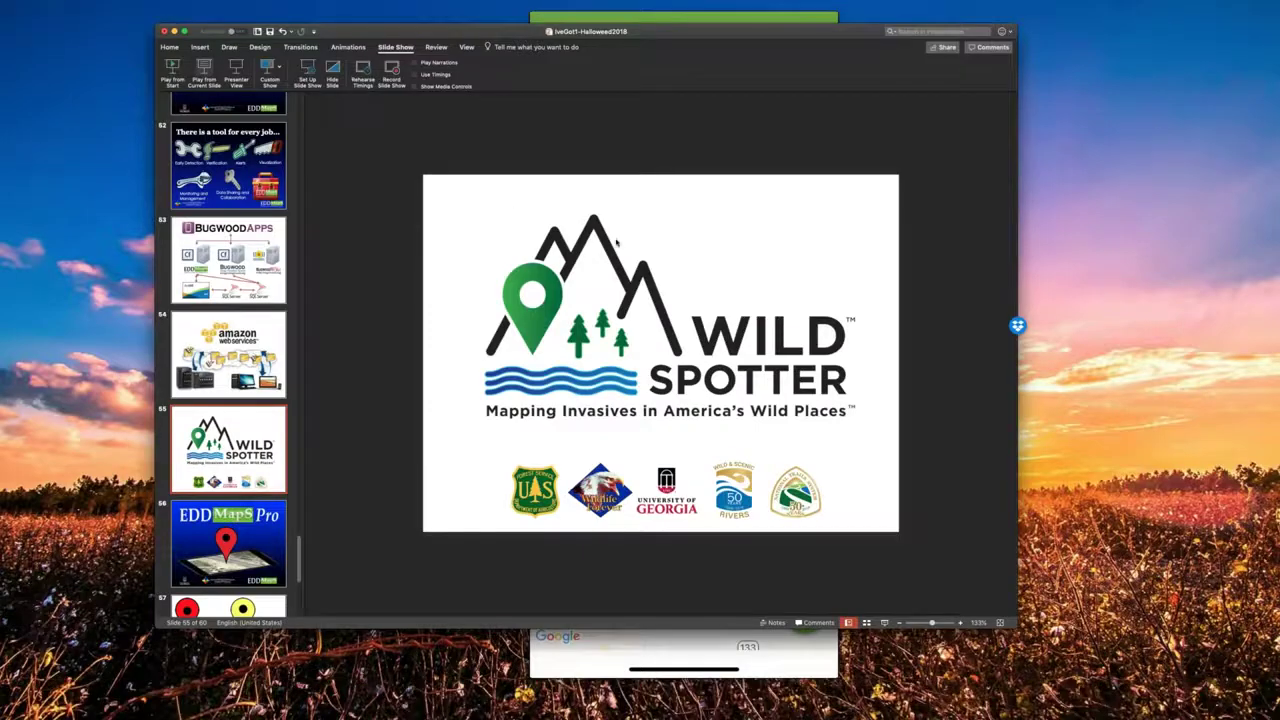